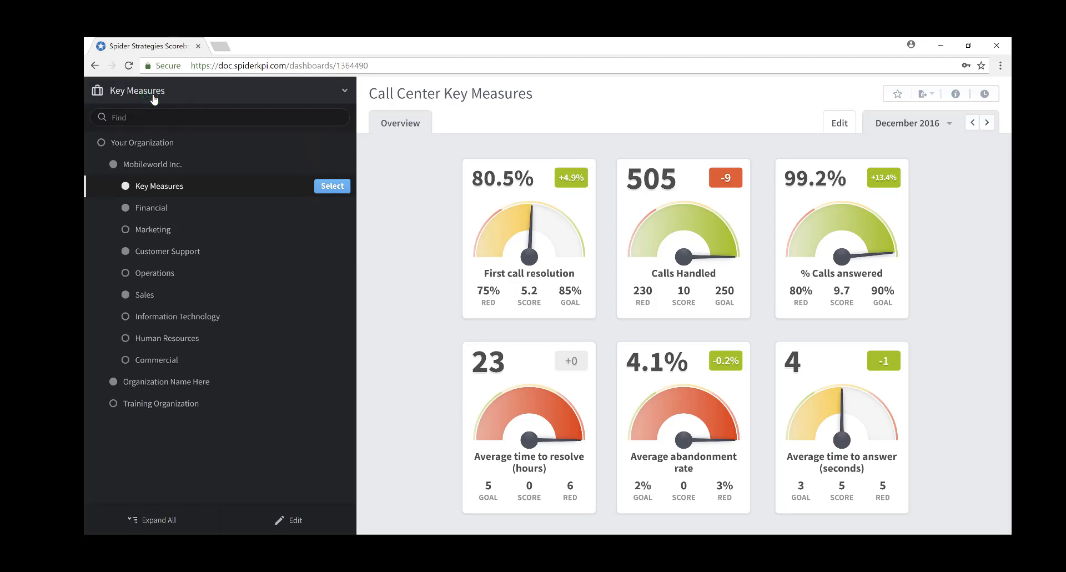
- Browse the Key Measures organization's existing dashboards, from Product Delivery and Effectiveness through Sales Performance Funnel, and return to Call Center Key Measures
click(167, 94)
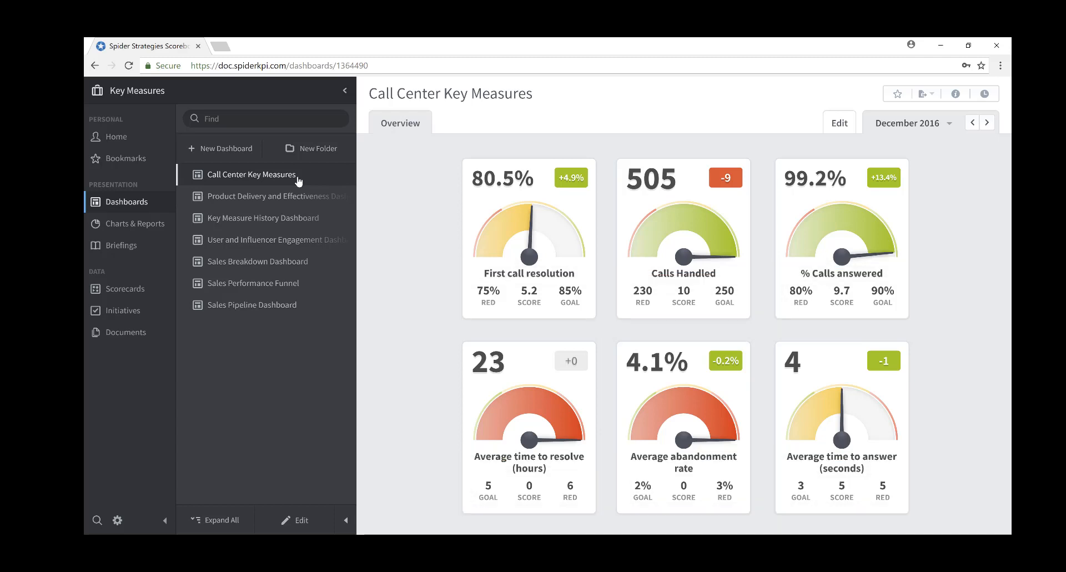
click(263, 198)
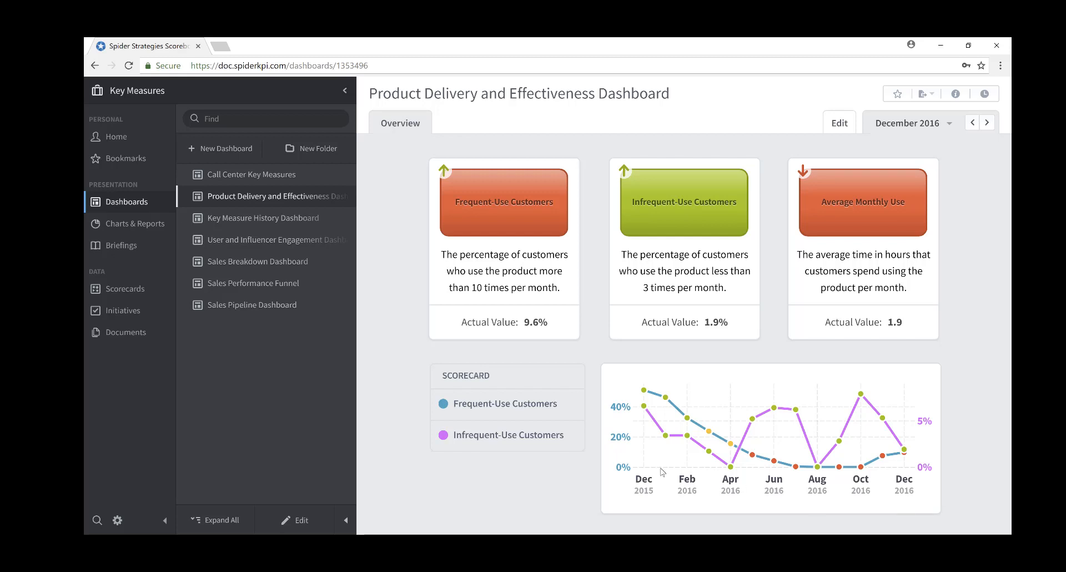
click(269, 176)
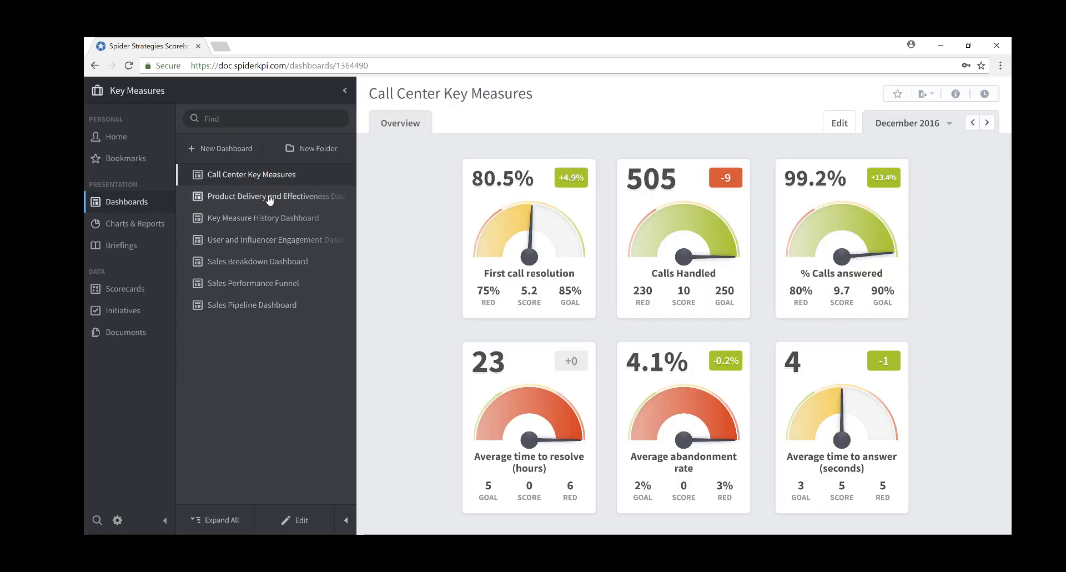
click(270, 198)
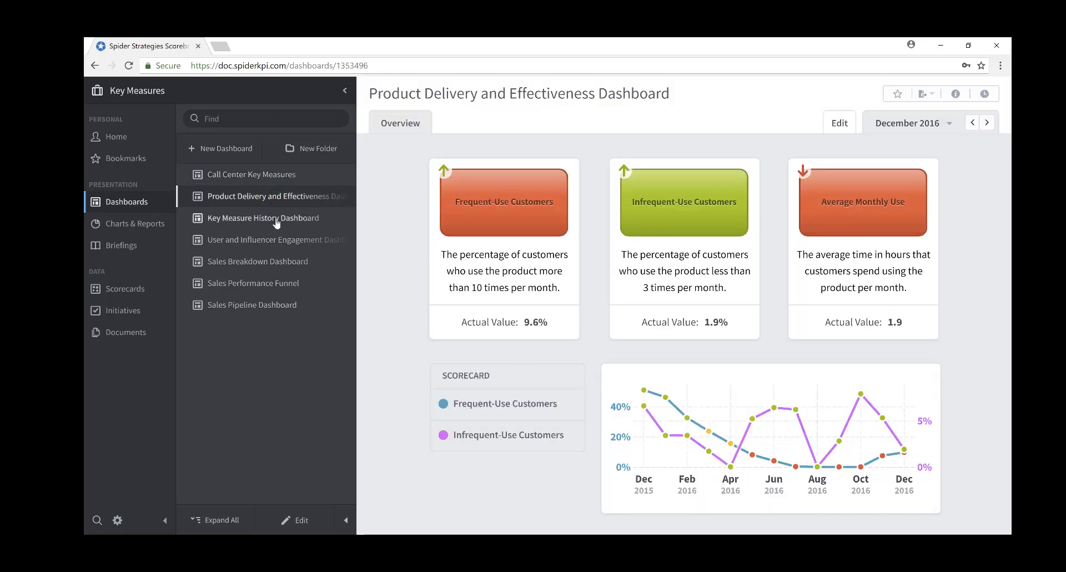
click(277, 221)
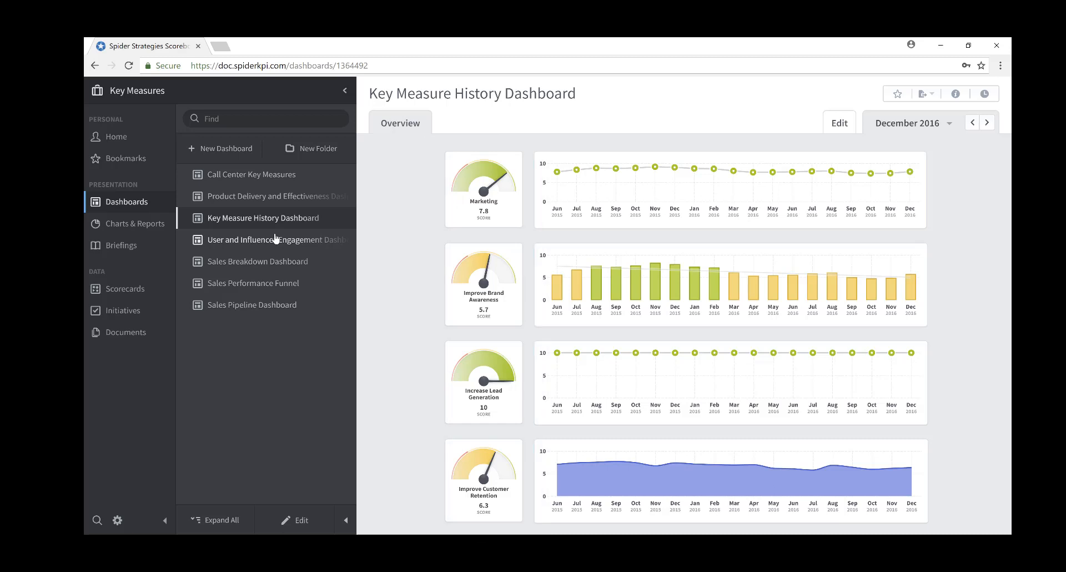
click(281, 240)
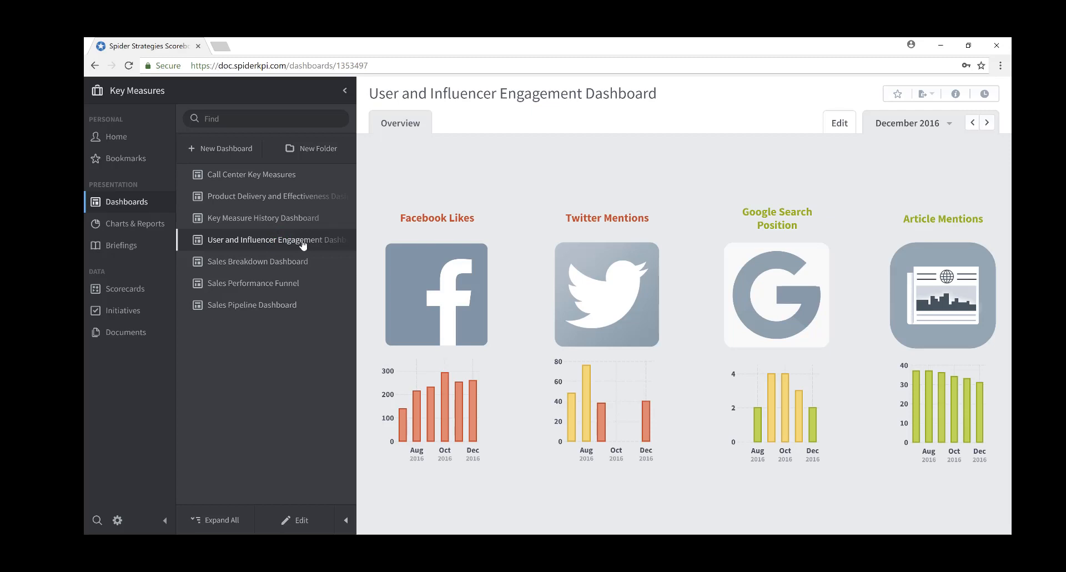
click(280, 261)
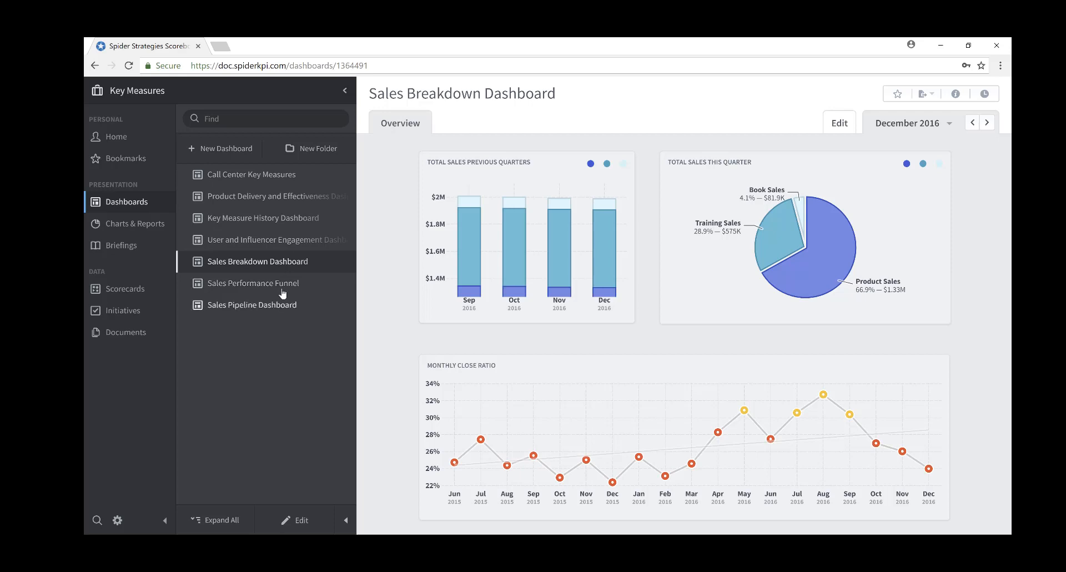
click(283, 286)
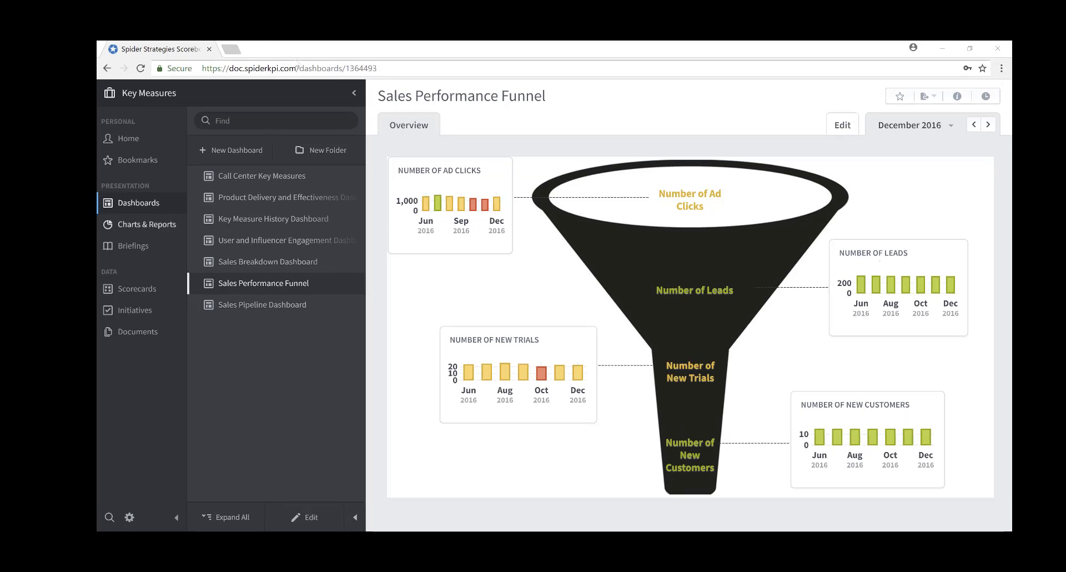
click(282, 177)
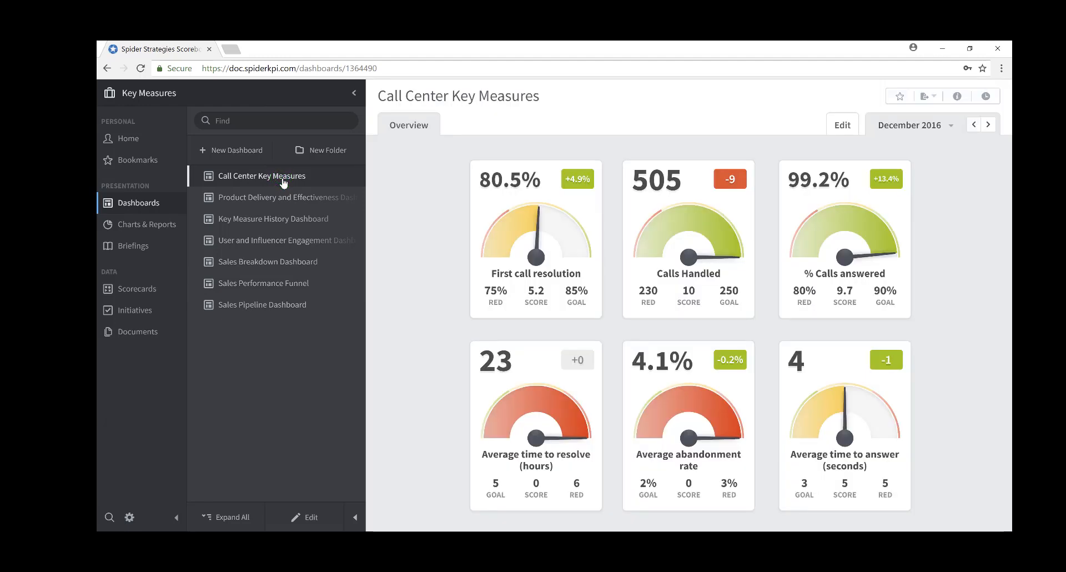
- Create a new dashboard named "Training Call Center Key Measures" with the Blank starting layout
click(242, 155)
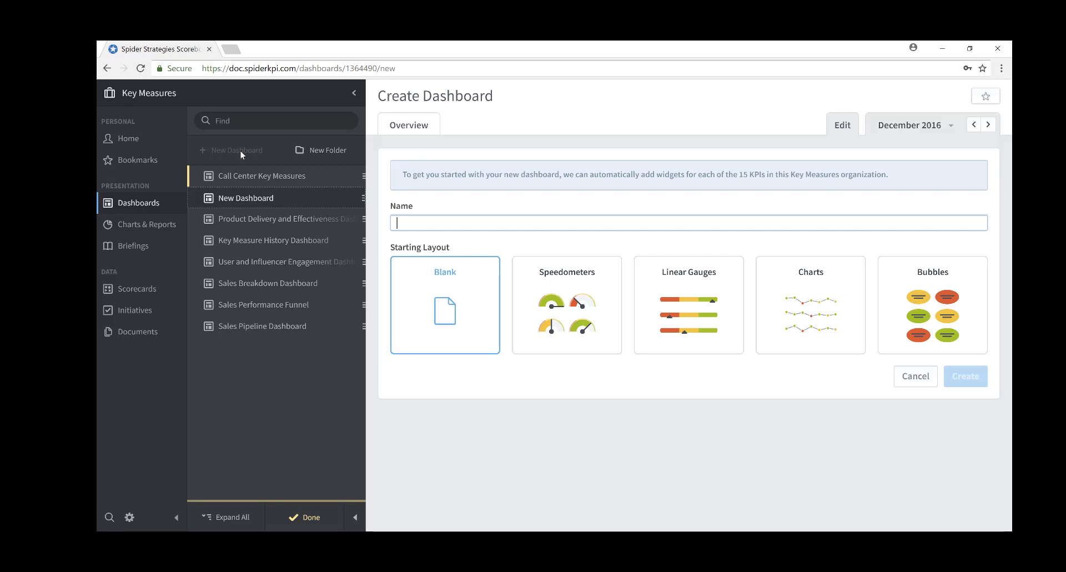
text(Training Call Center Key Measures)
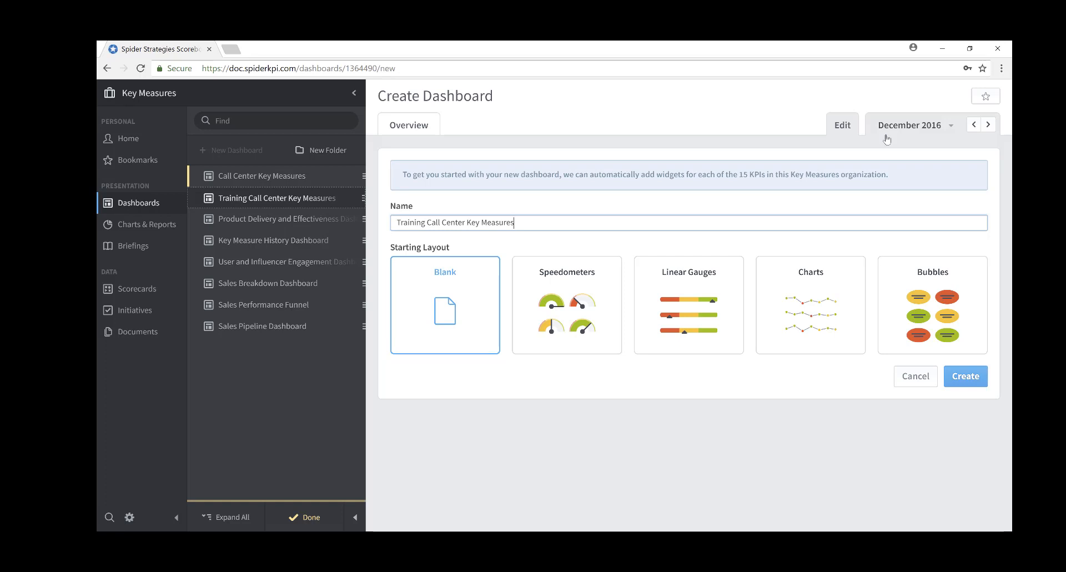
click(895, 175)
drag(896, 175, 402, 177)
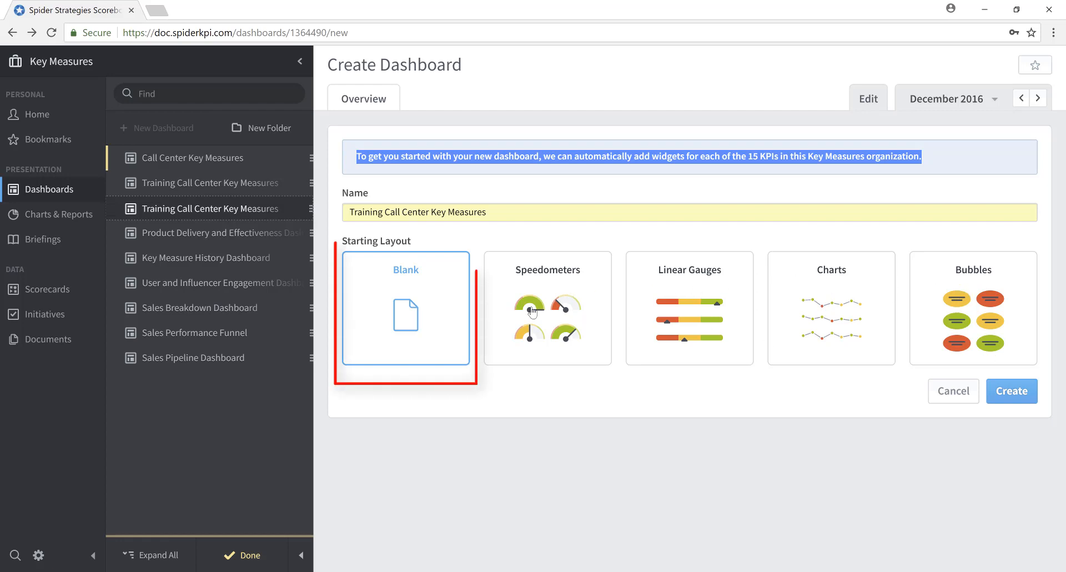
click(1008, 392)
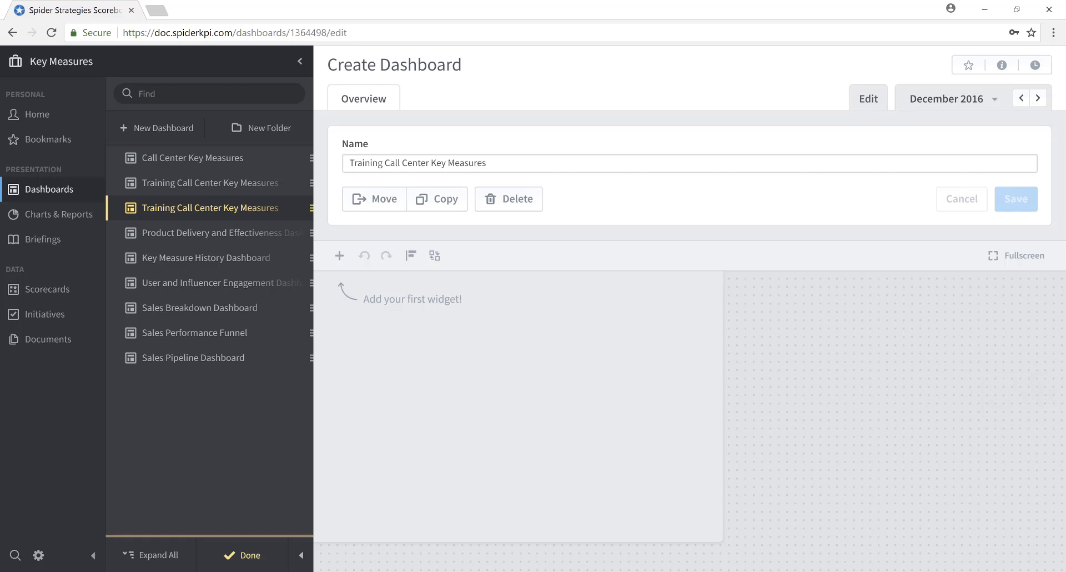
- In fullscreen editing, add a speedometer widget for Calls Handled from the Helpdesk Calls measures of Customer Support
click(1023, 256)
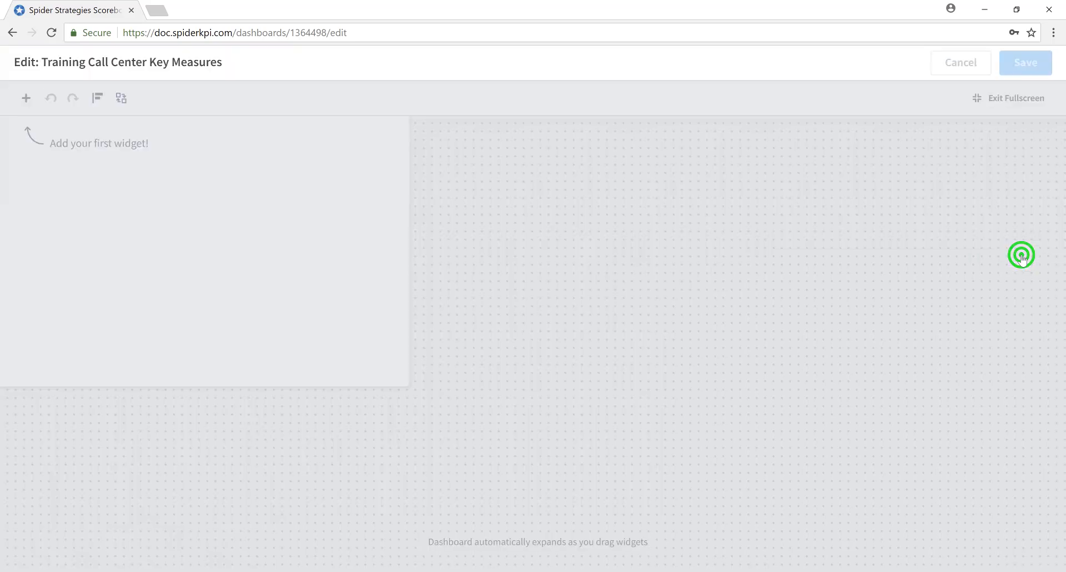
click(26, 100)
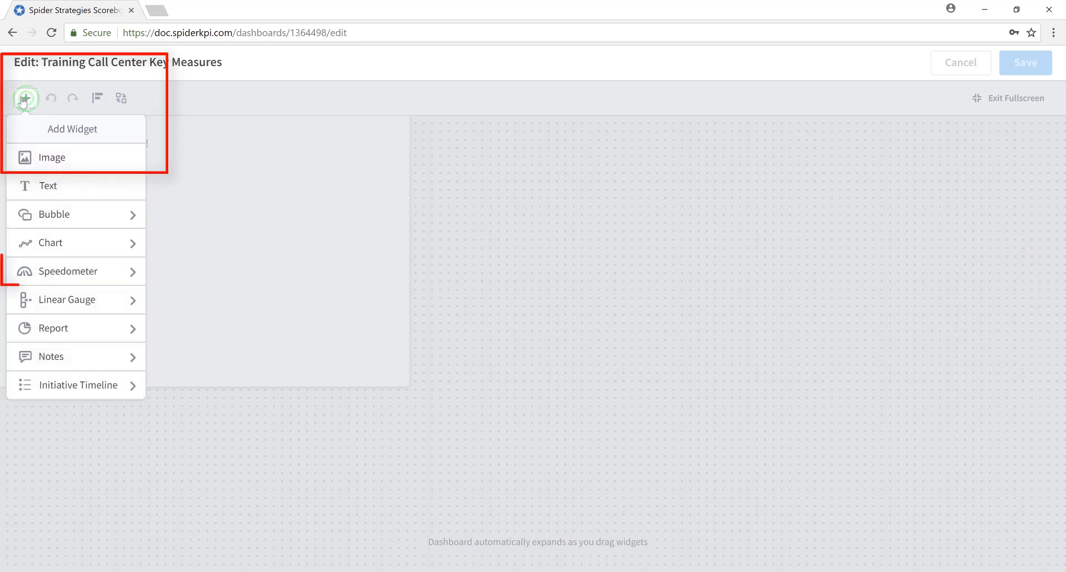
click(84, 274)
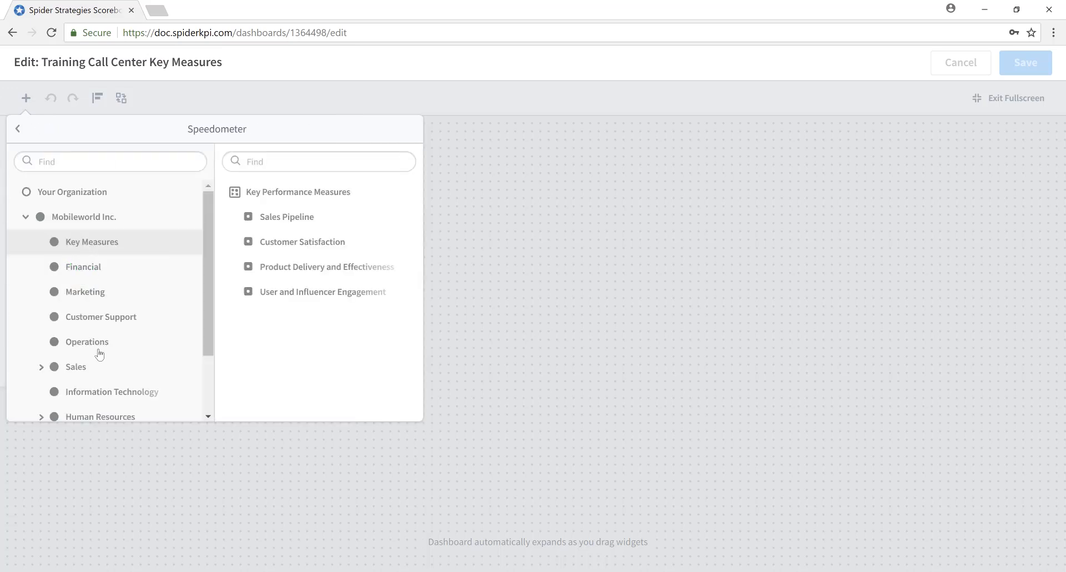
click(84, 318)
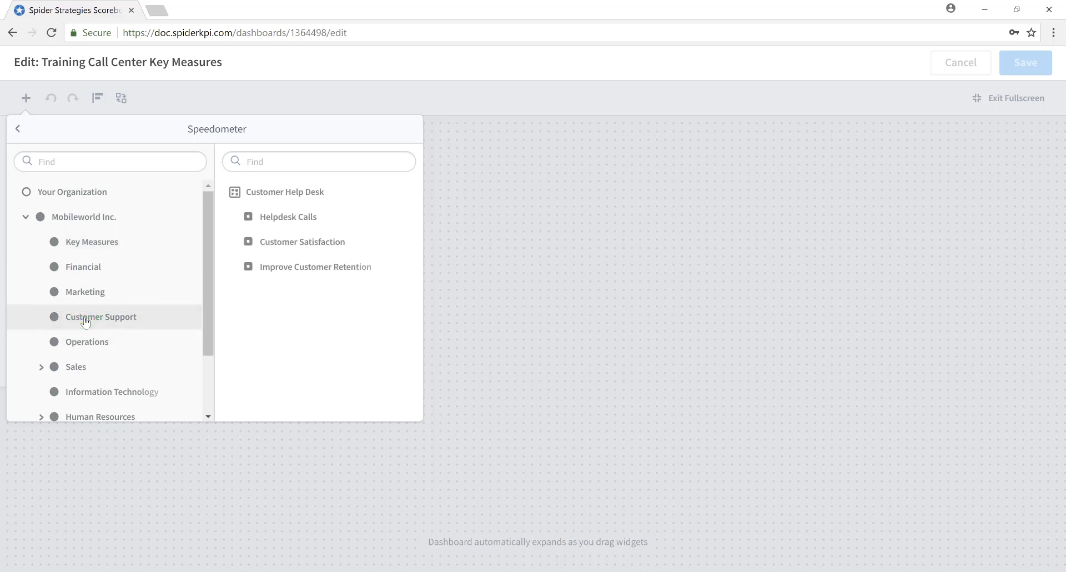
click(236, 217)
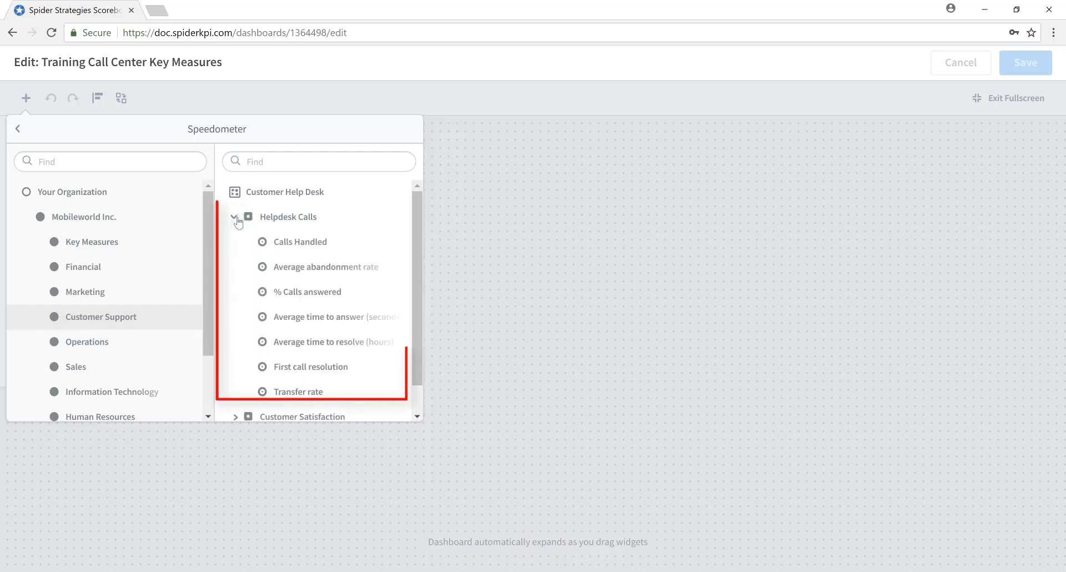
click(305, 243)
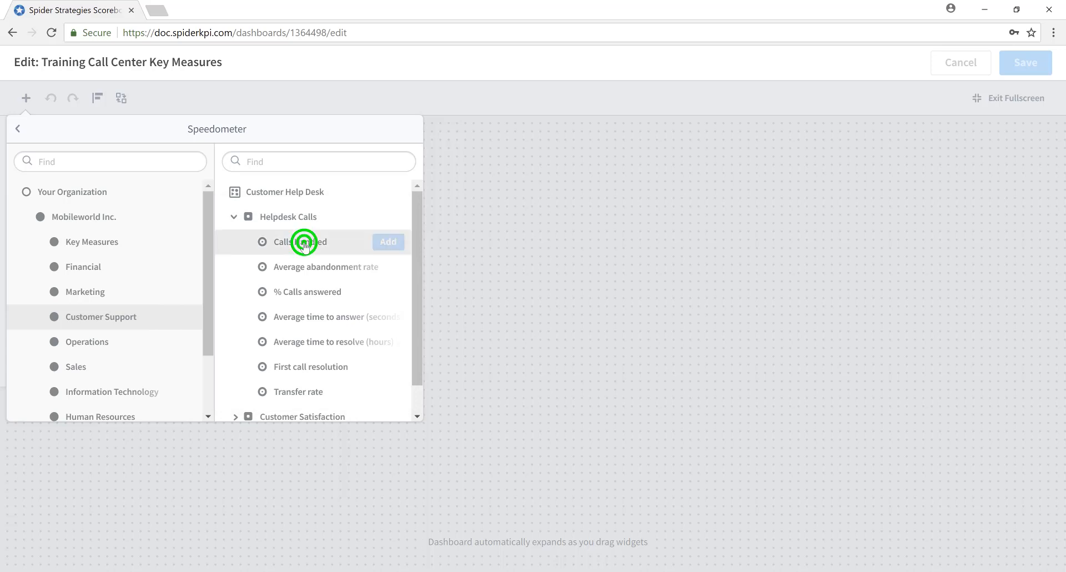
click(375, 240)
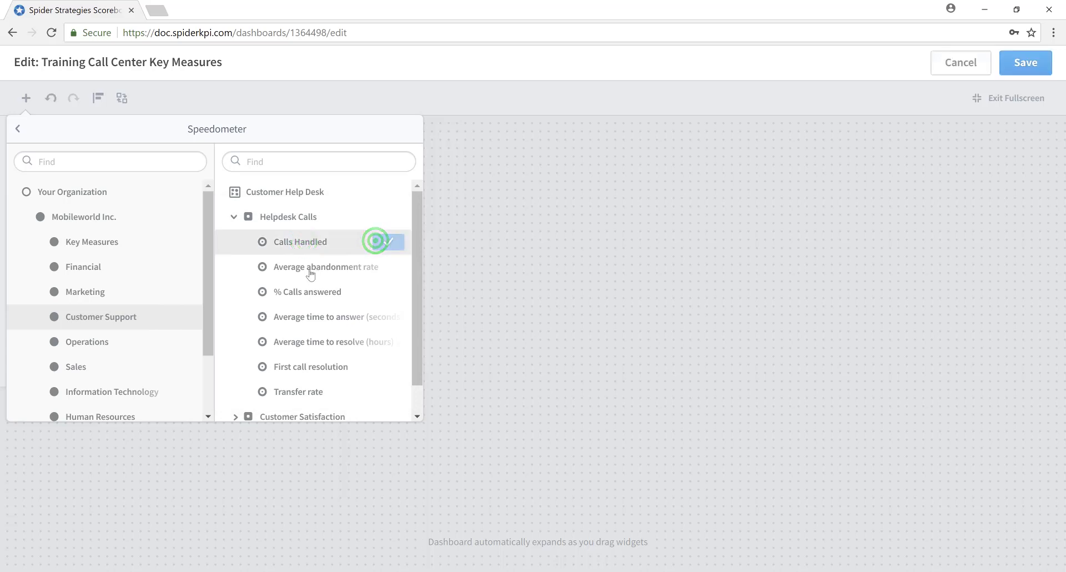
- Add speedometers for Average abandonment rate, % Calls answered, Average time to answer, Average time to resolve and First call resolution
click(310, 268)
click(382, 267)
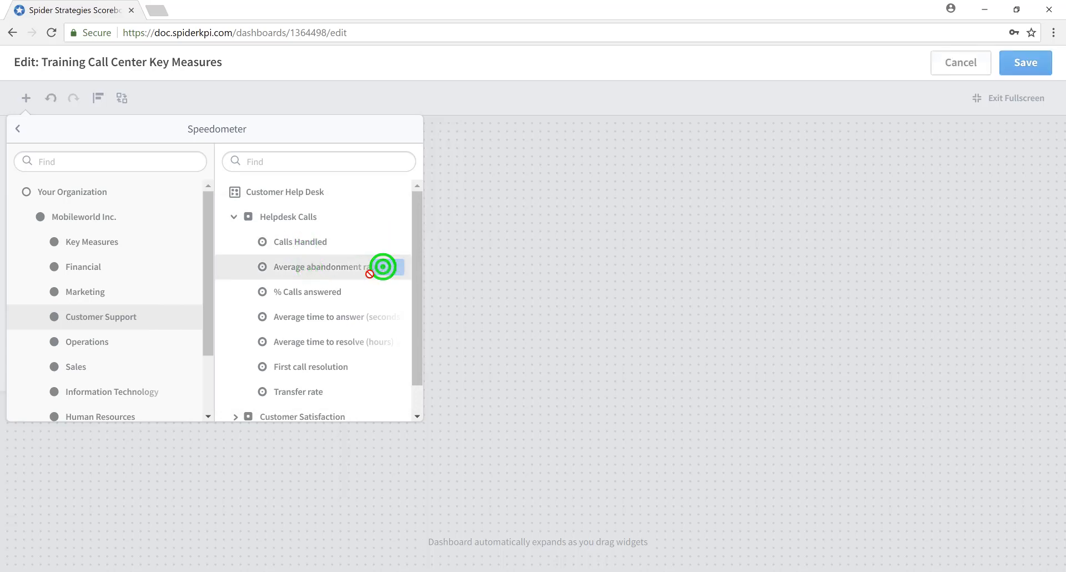
click(316, 291)
click(377, 291)
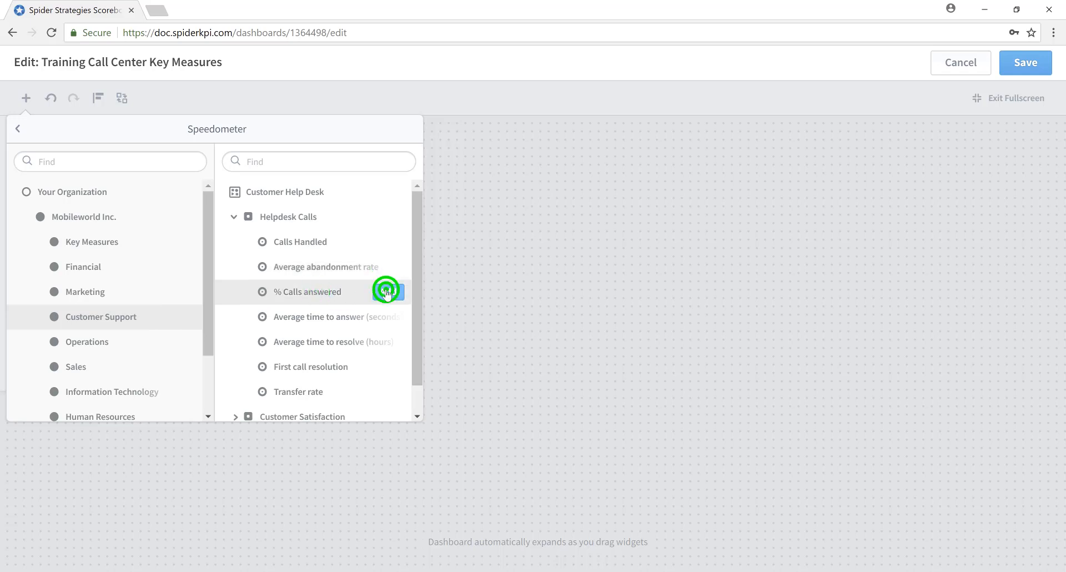
click(313, 315)
click(376, 318)
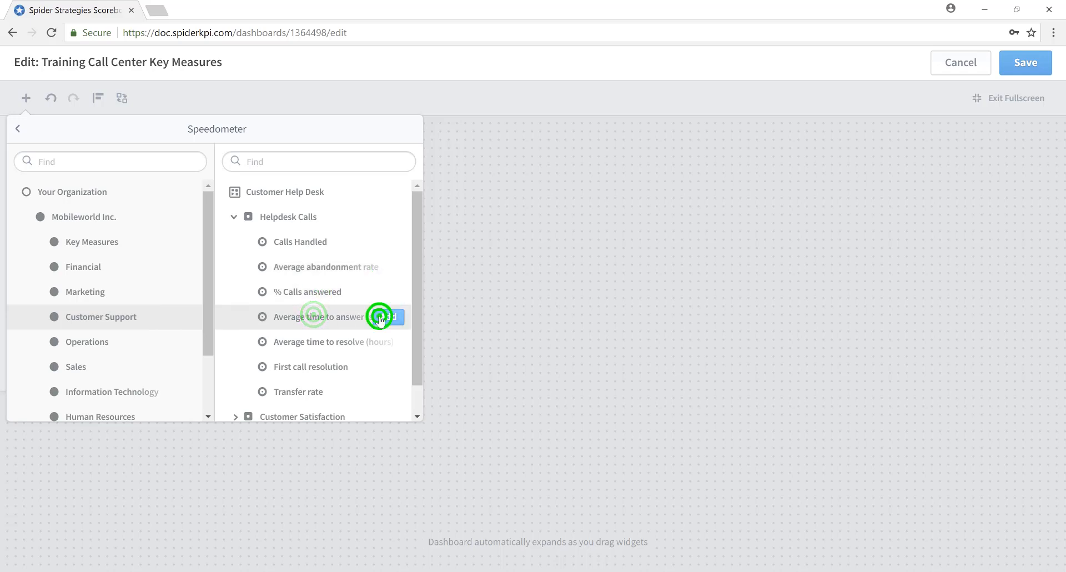
click(322, 343)
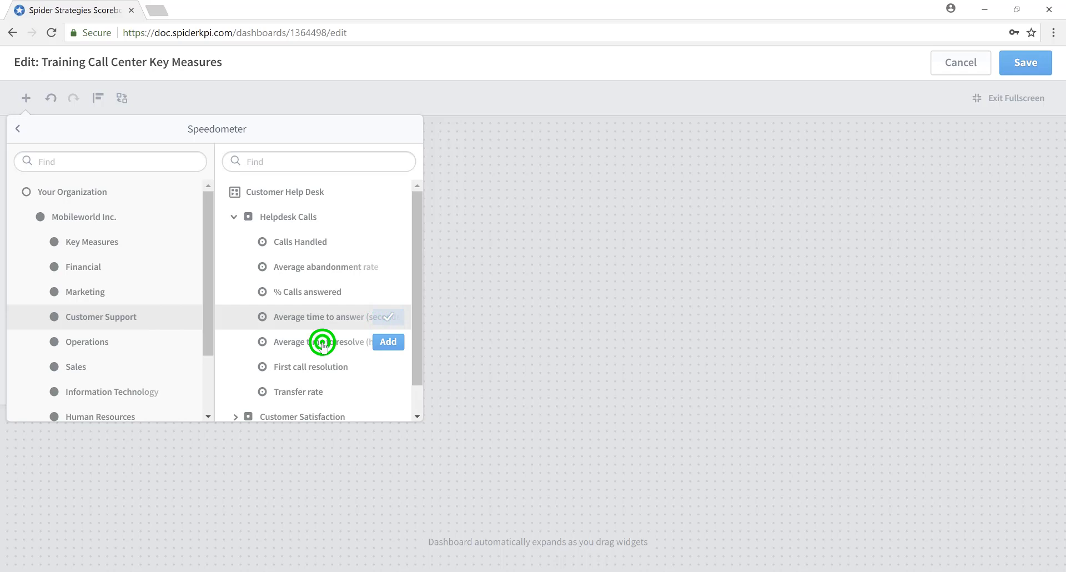
click(385, 341)
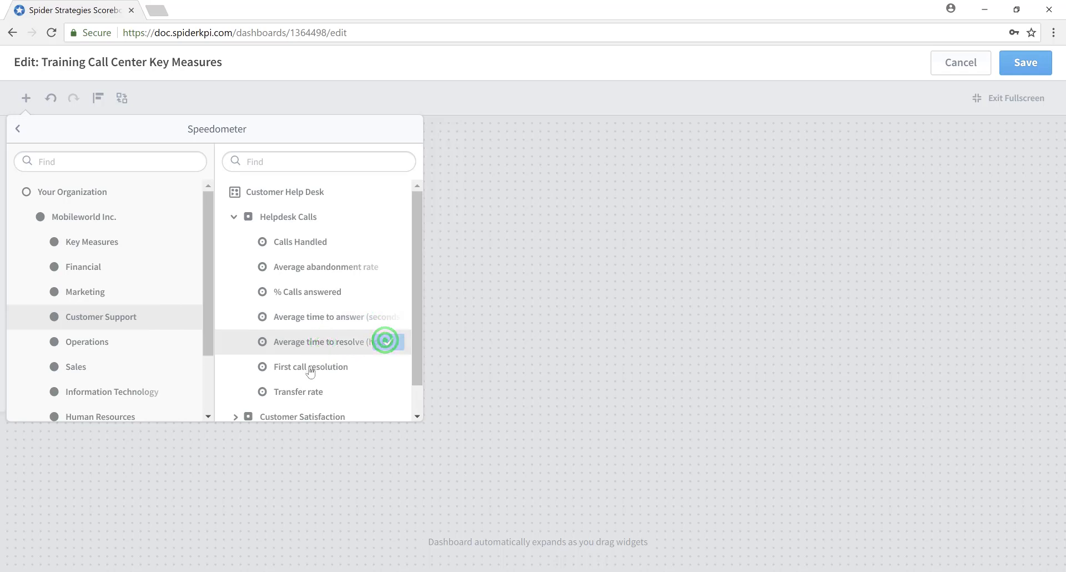
click(310, 365)
click(389, 368)
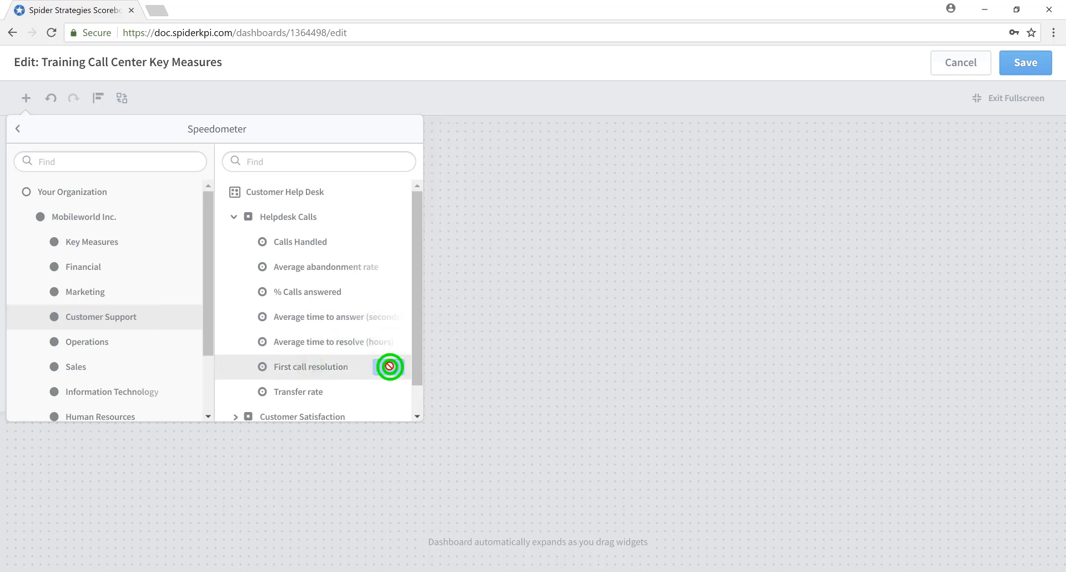
click(527, 289)
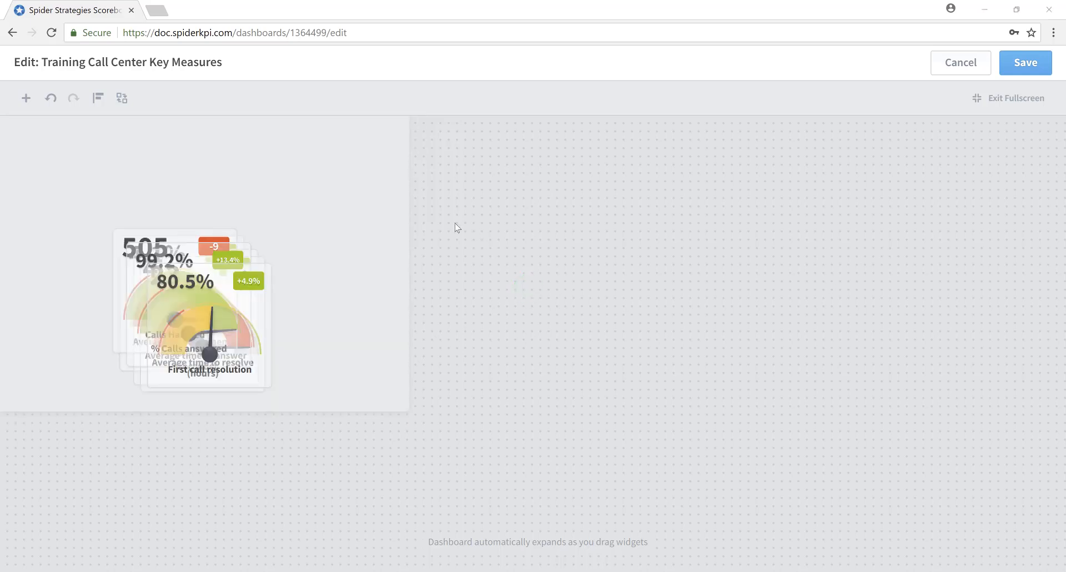
- Spread the stacked speedometers into two rows of three, with Average abandonment rate below Calls Handled
drag(203, 303, 468, 429)
drag(223, 277, 544, 193)
drag(202, 279, 147, 190)
drag(216, 308, 297, 402)
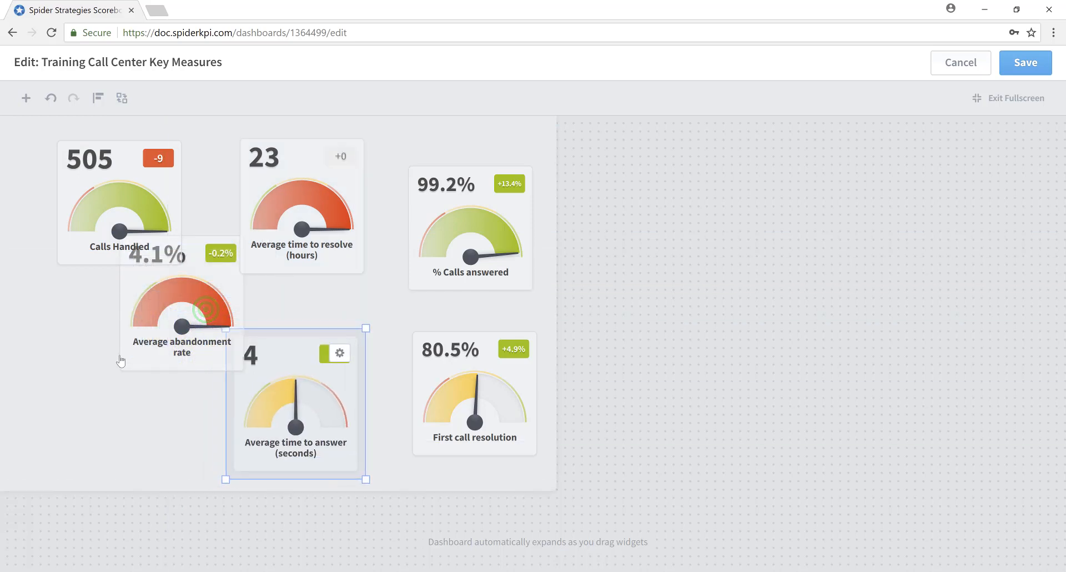
drag(150, 343, 93, 420)
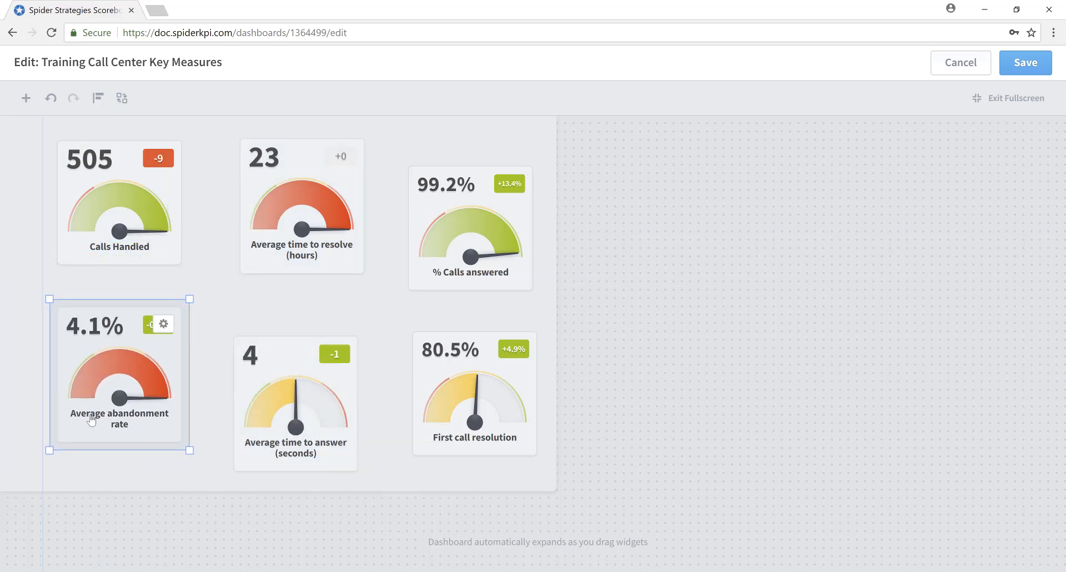
- Select all six speedometer widgets together and set their background to Solid
click(164, 324)
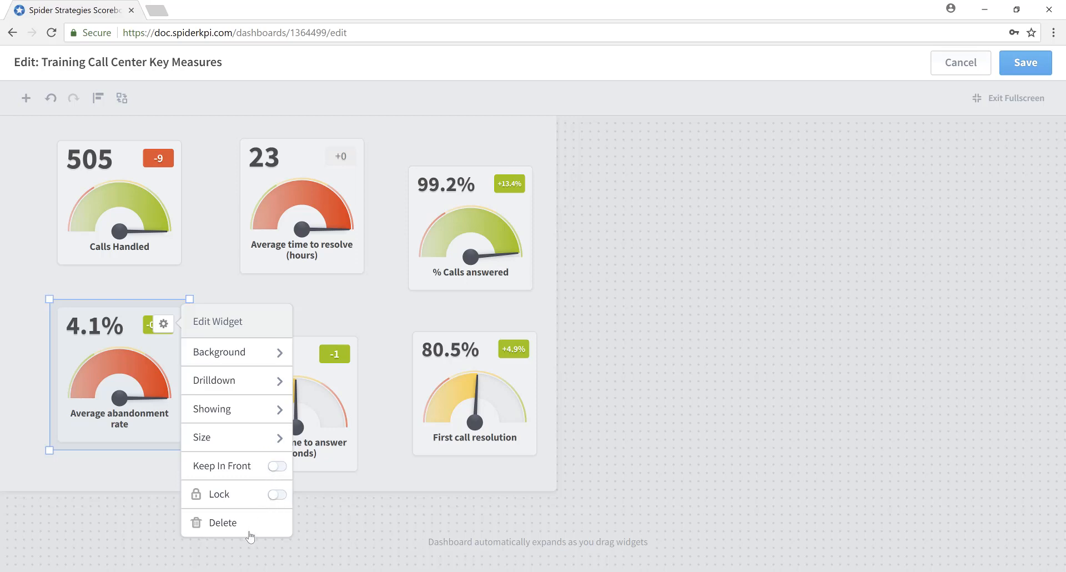
drag(47, 133, 549, 481)
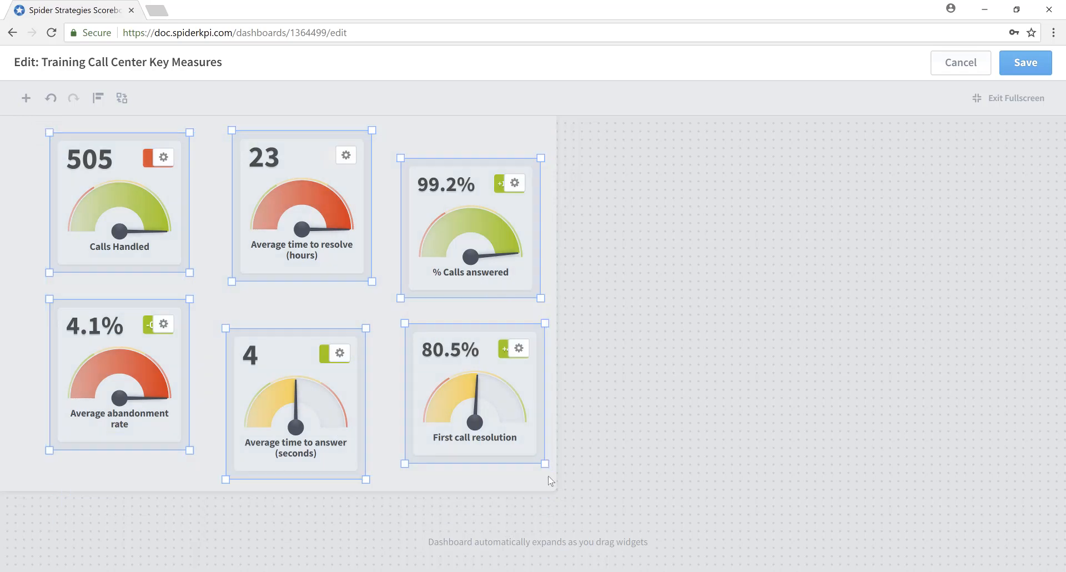
click(515, 184)
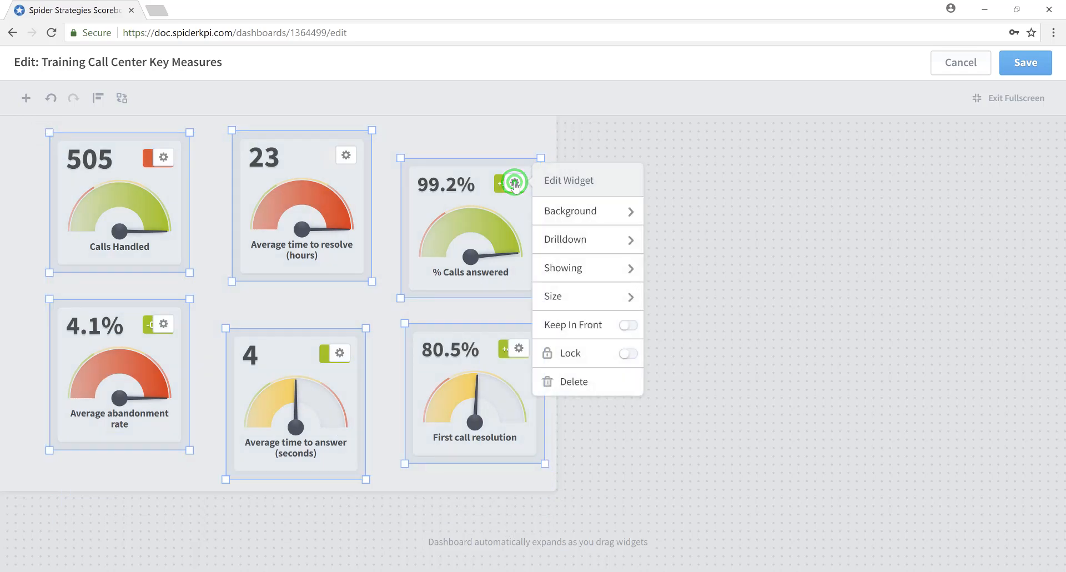
click(636, 211)
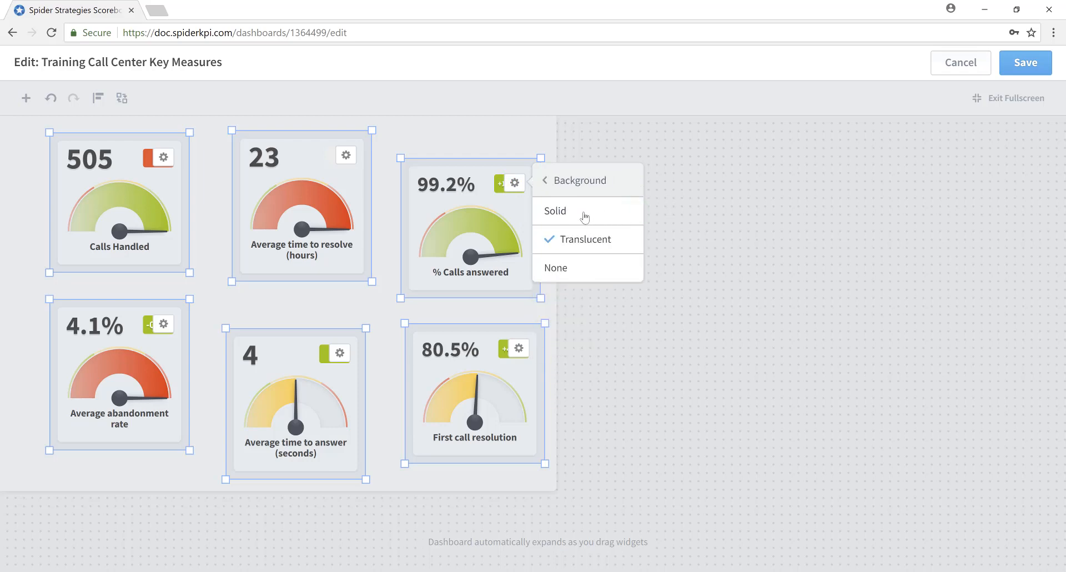
click(585, 213)
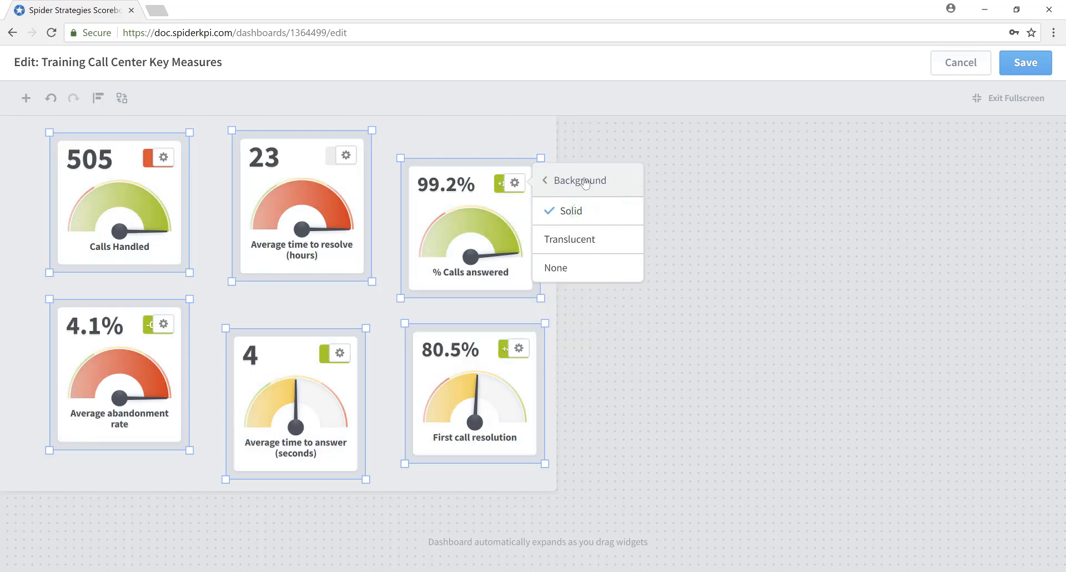
click(585, 184)
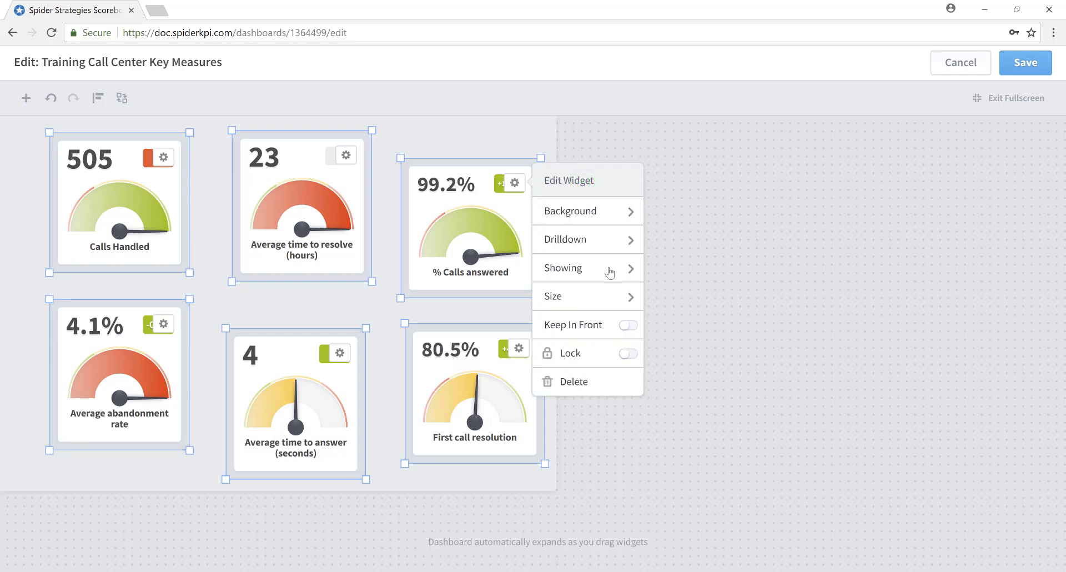
- Show the Score and Thresholds on all six selected speedometer widgets
click(609, 271)
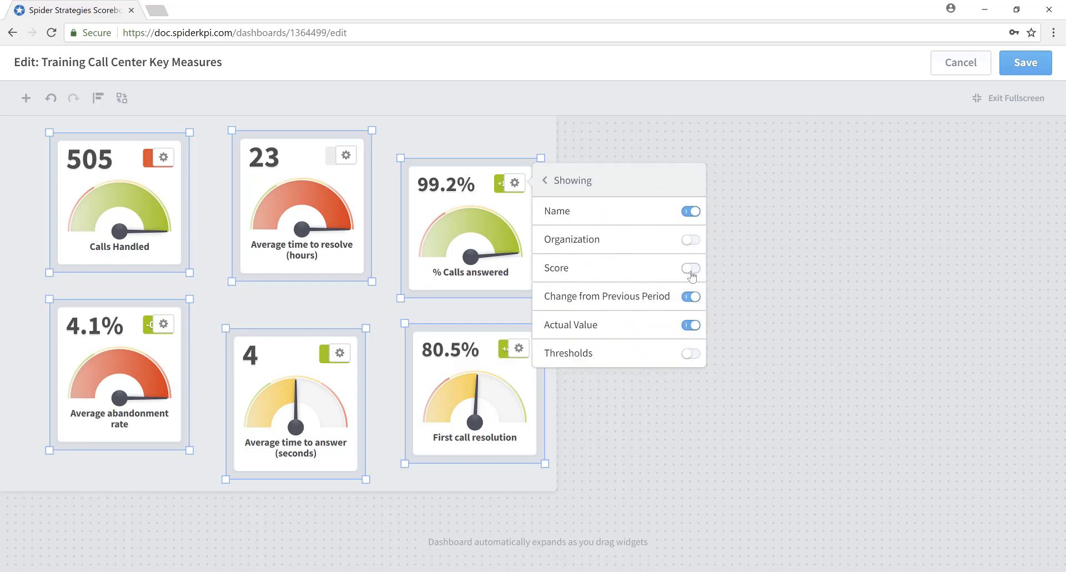
click(689, 270)
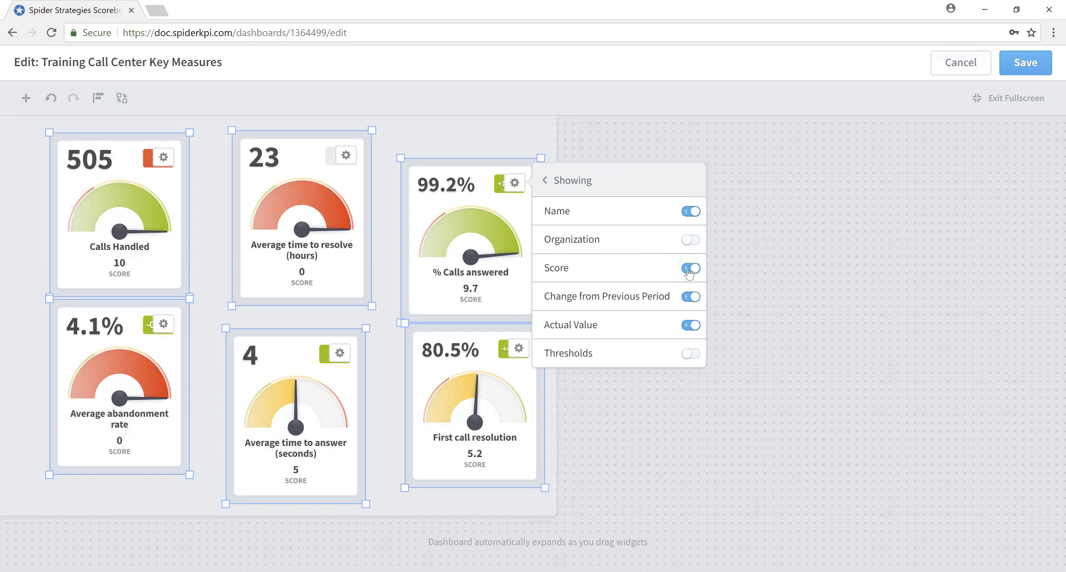
click(688, 356)
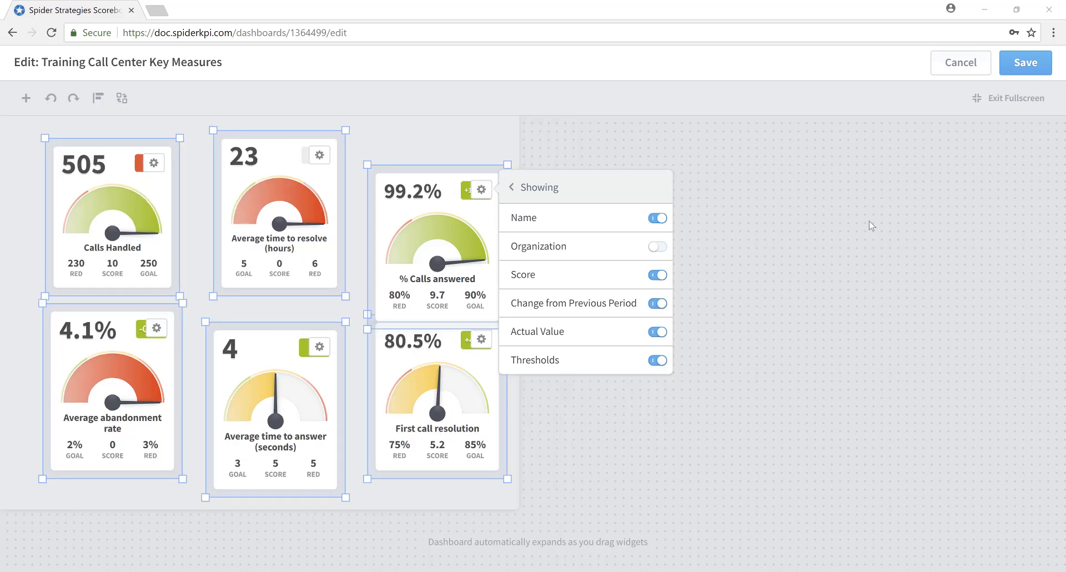
- Set the width of all six selected speedometers to 250 and deselect them
click(579, 193)
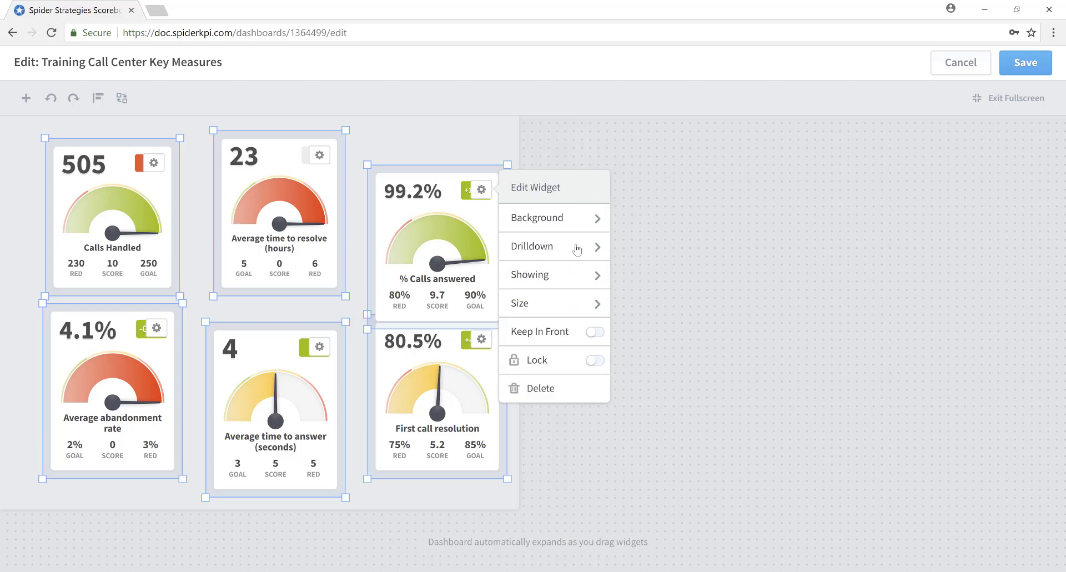
click(596, 307)
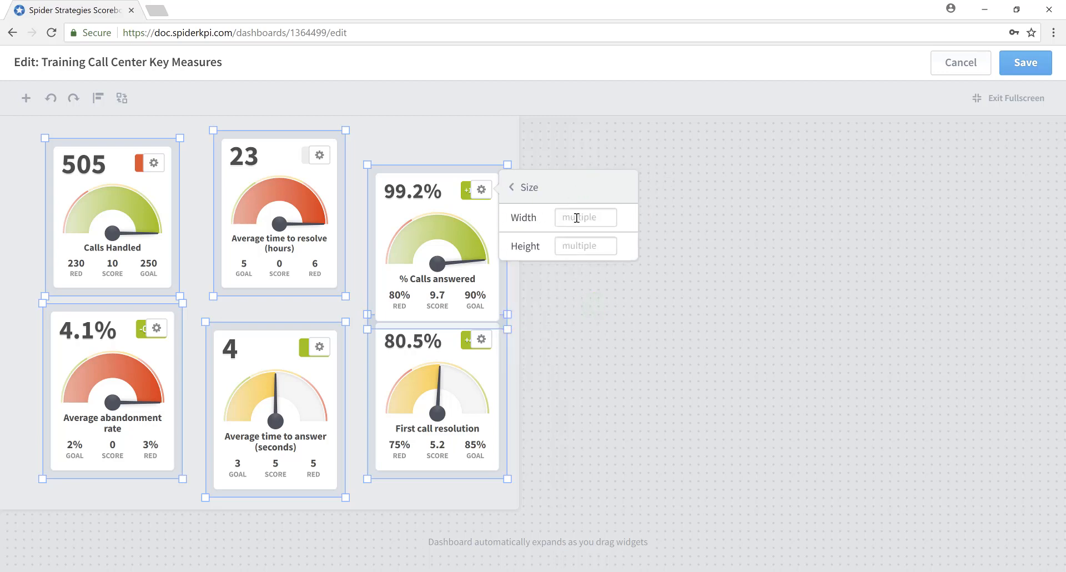
click(579, 220)
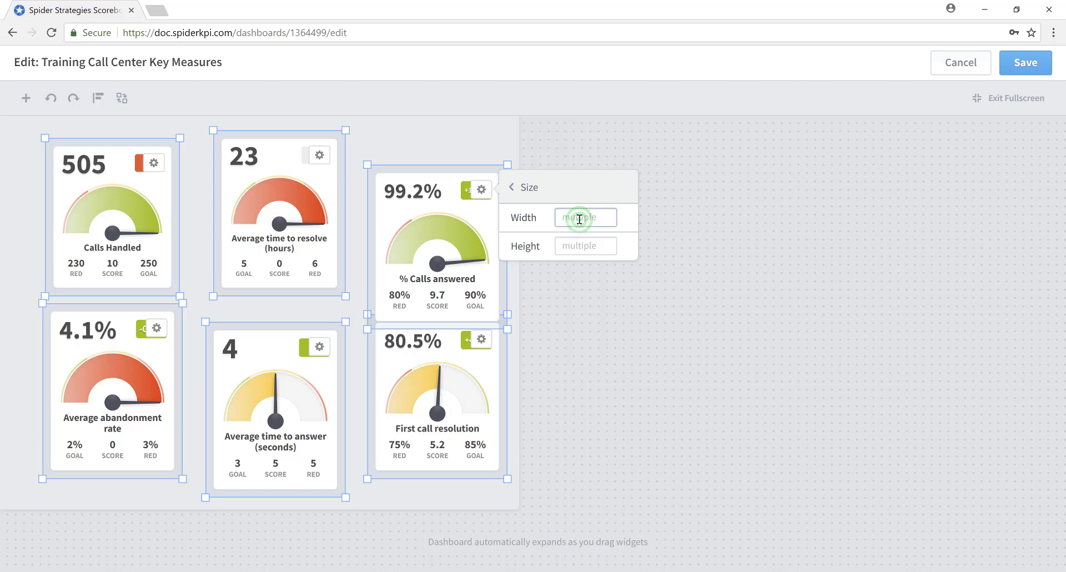
text(25)
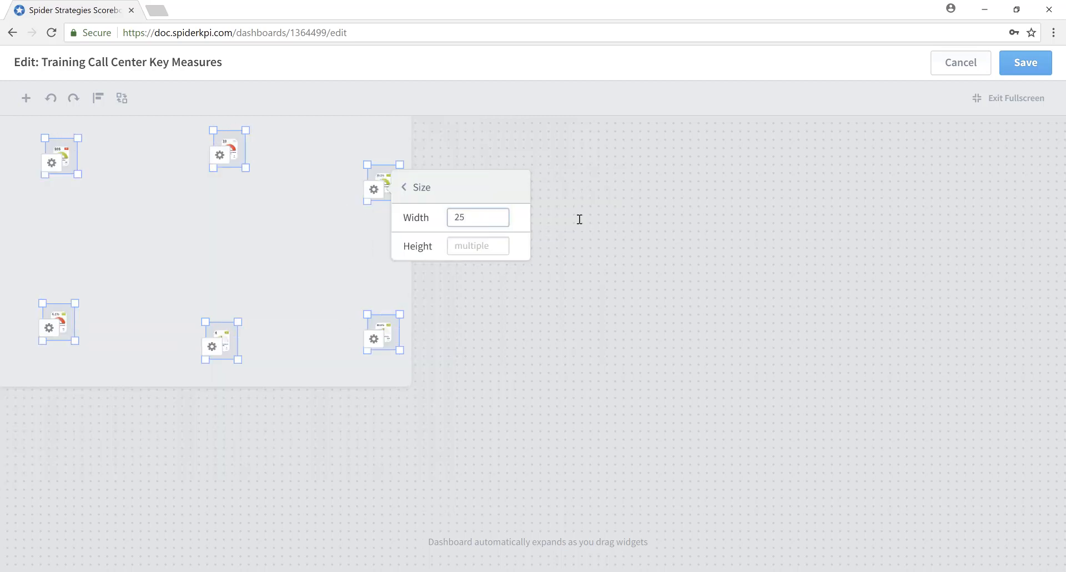
text(0)
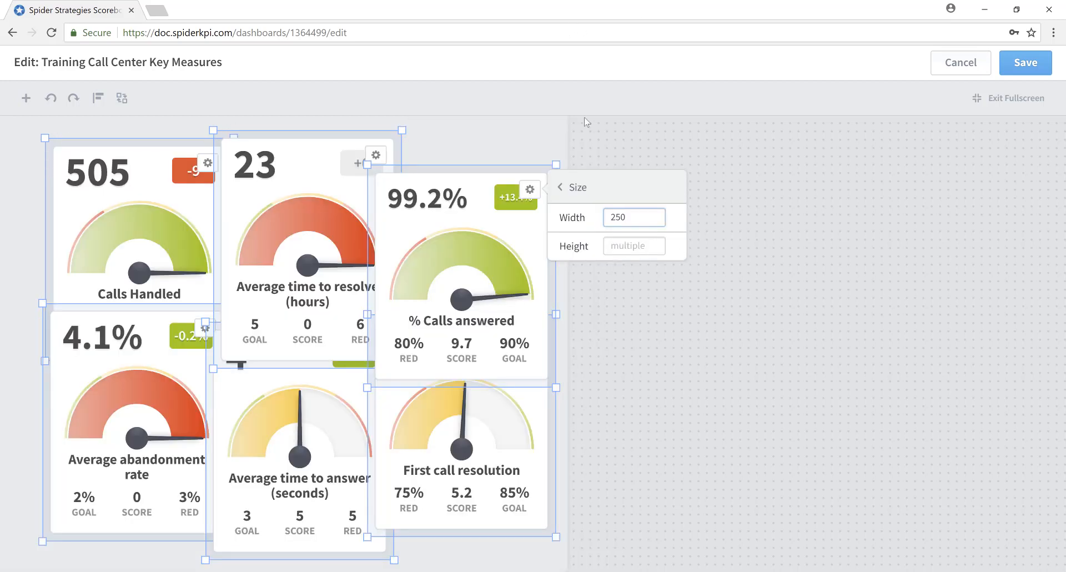
click(614, 191)
click(524, 136)
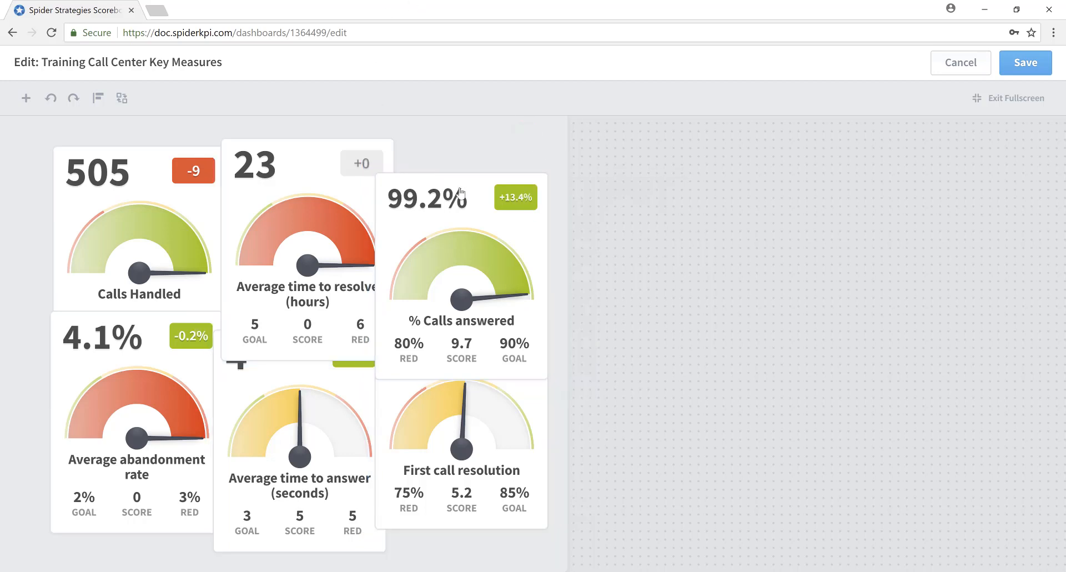
- Spread the enlarged, overlapping speedometers apart into two rows of three so that none covers another
drag(471, 195, 549, 243)
drag(480, 367, 567, 451)
drag(300, 362, 375, 446)
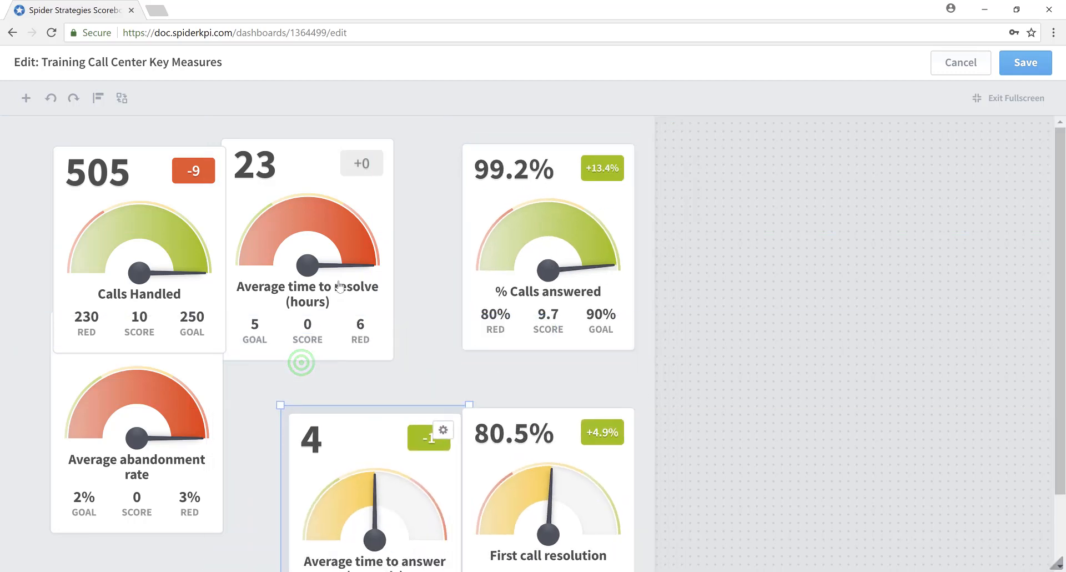
click(337, 250)
drag(377, 249, 399, 250)
drag(157, 220, 206, 196)
drag(145, 274, 145, 289)
drag(147, 396, 161, 490)
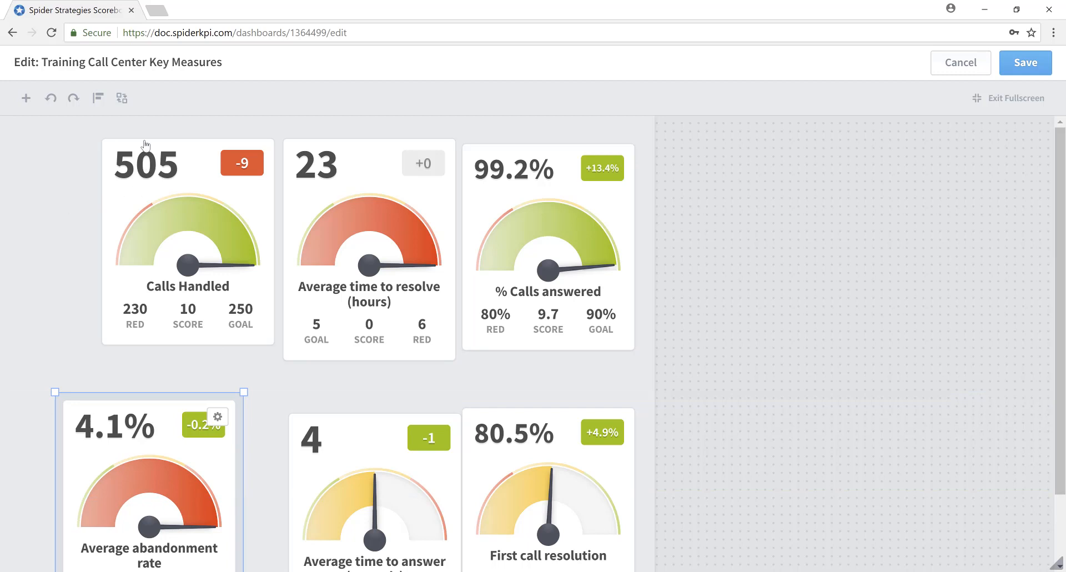
- Left-align Calls Handled with Average abandonment rate, and Average time to resolve with Average time to answer
drag(179, 121, 116, 557)
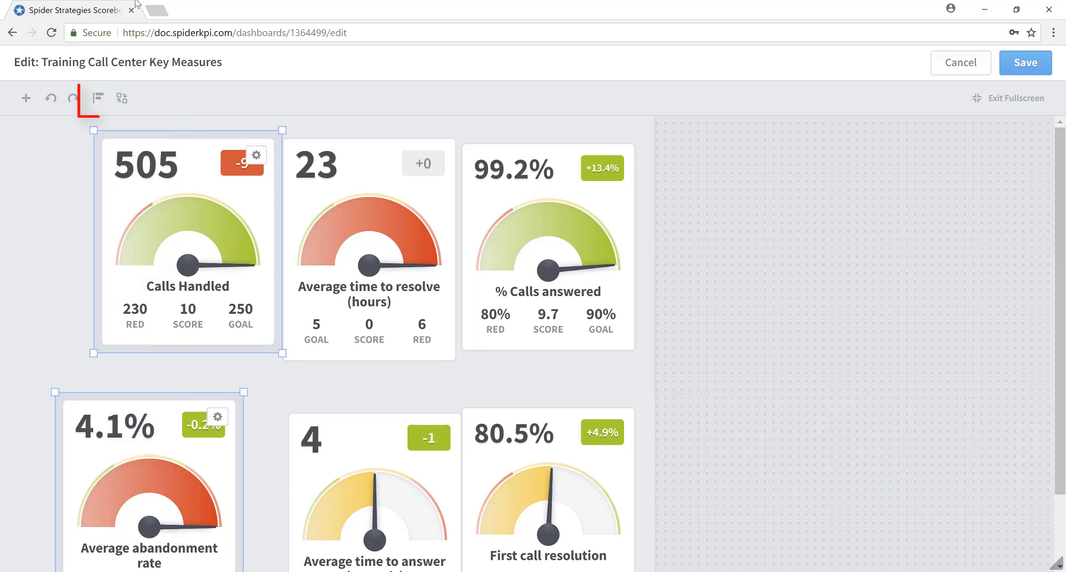
click(99, 99)
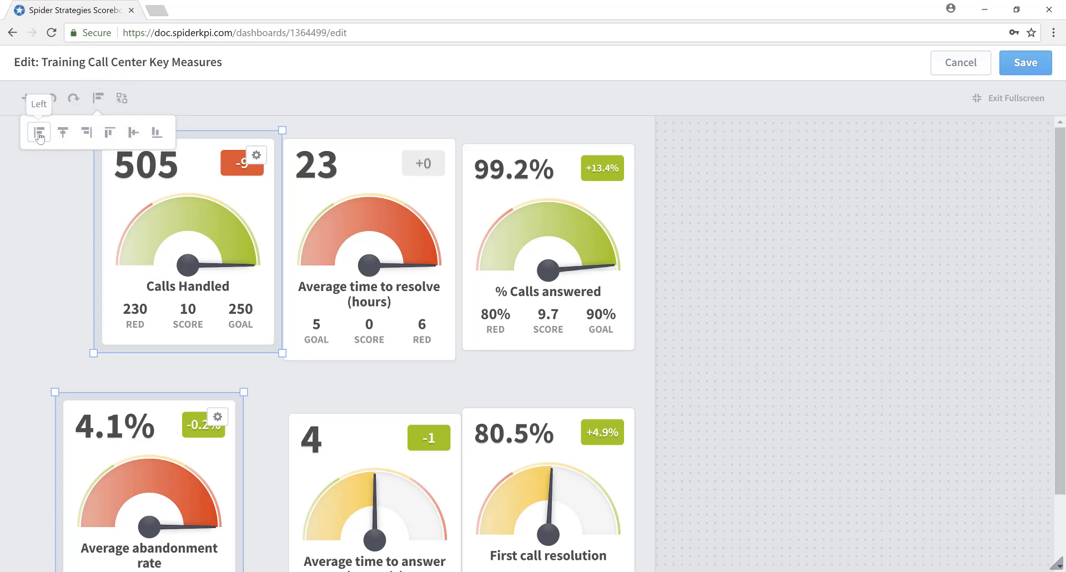
click(38, 134)
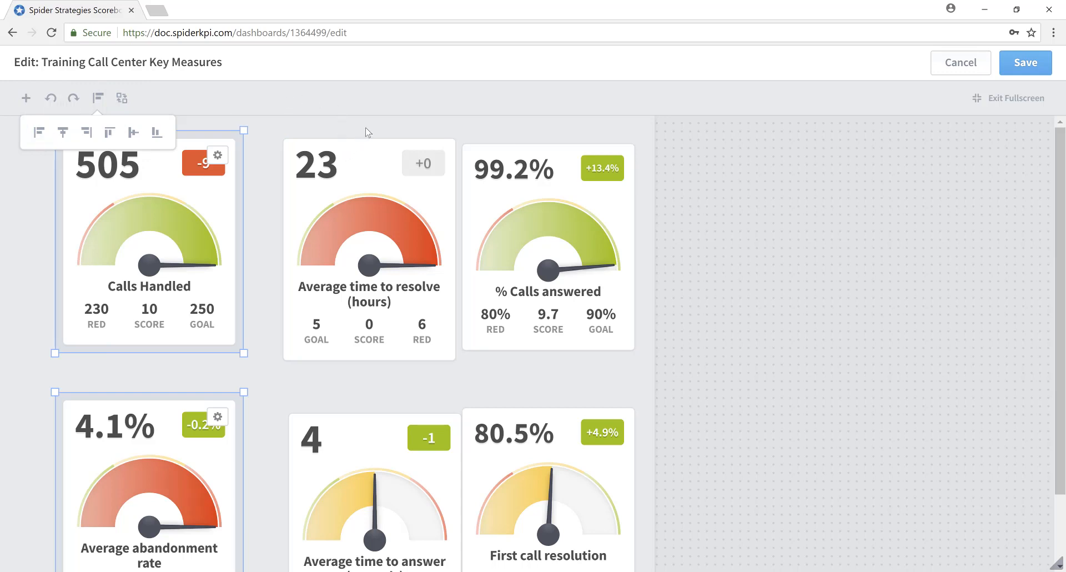
drag(365, 129, 359, 504)
click(102, 97)
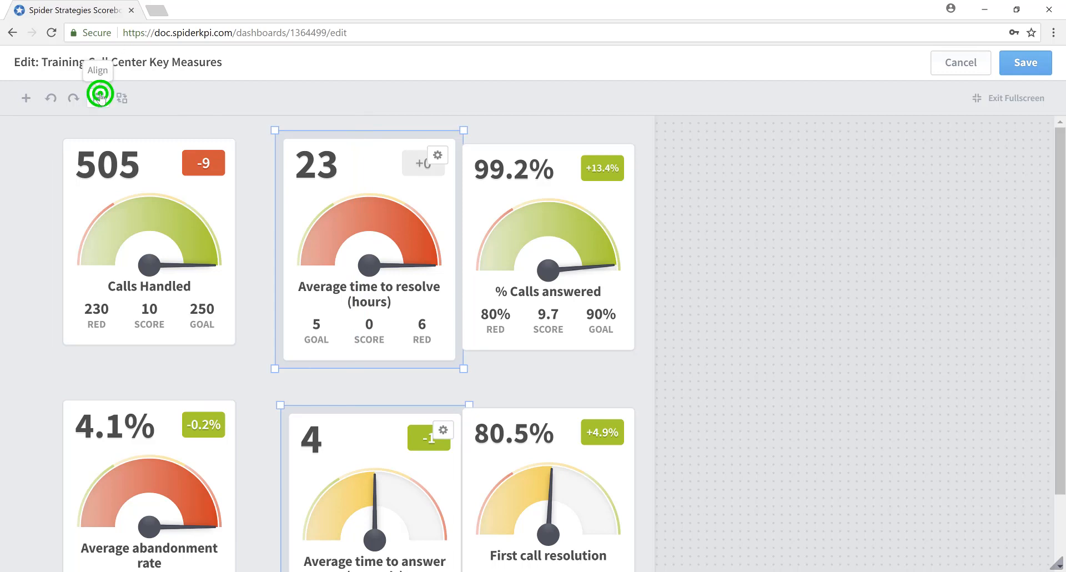
click(38, 132)
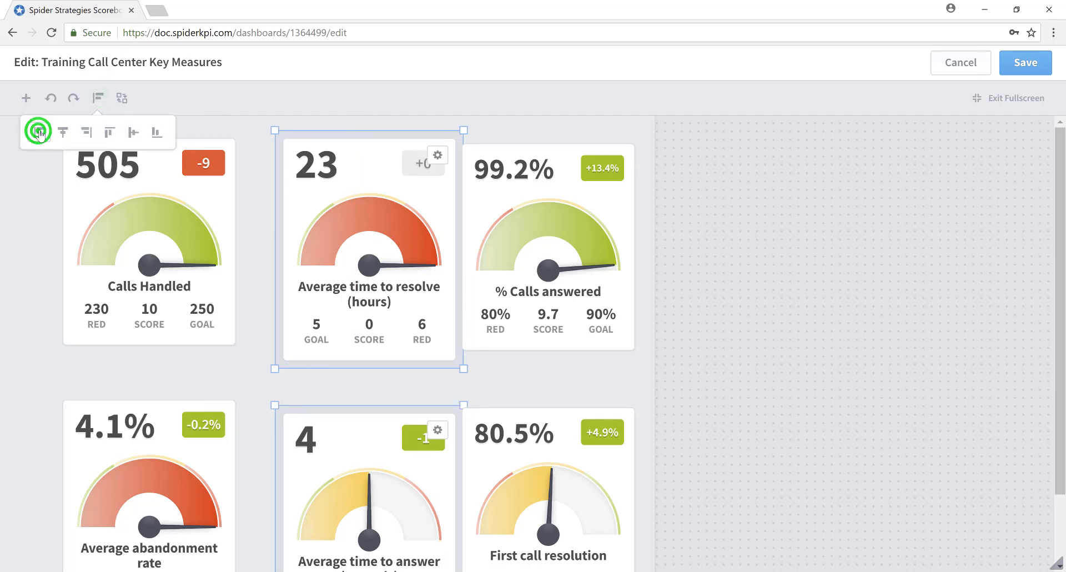
- Right-align the % Calls answered and First call resolution speedometers with each other
drag(577, 127, 588, 553)
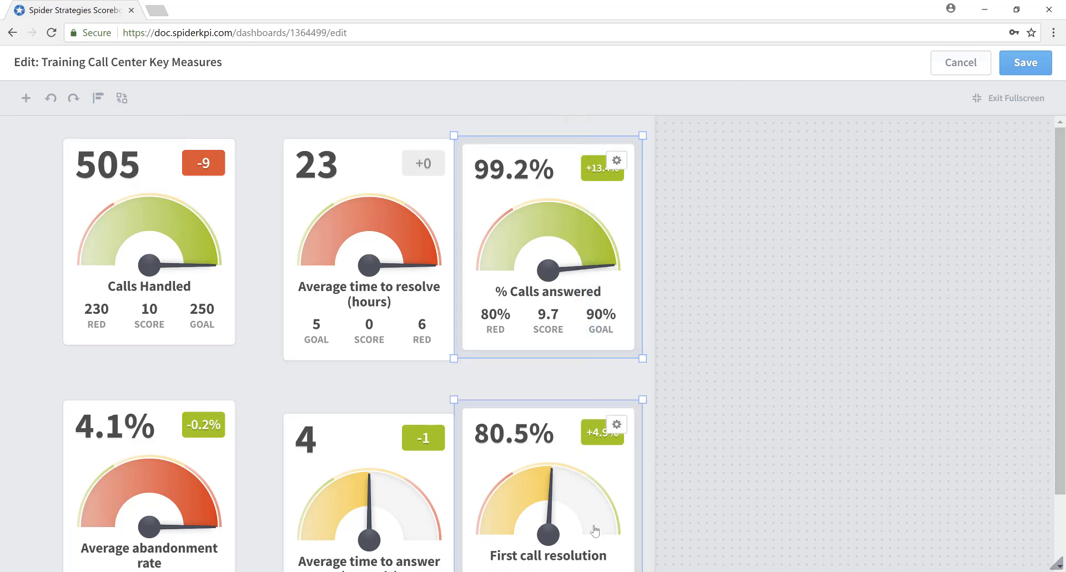
click(96, 99)
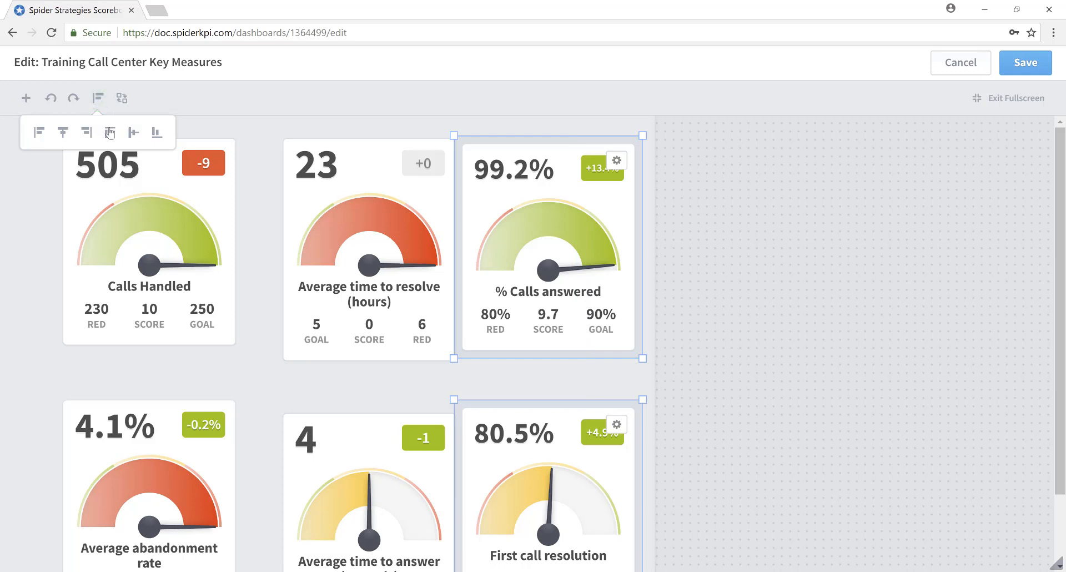
click(86, 132)
- Top-align the three speedometers of the upper row, and likewise the three of the lower row
drag(39, 193, 657, 259)
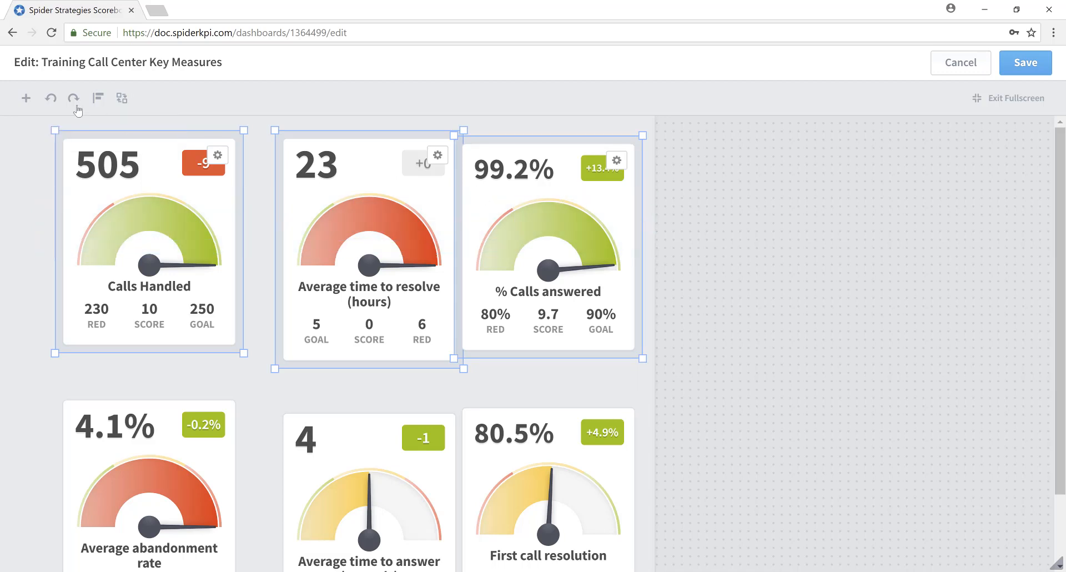
click(97, 99)
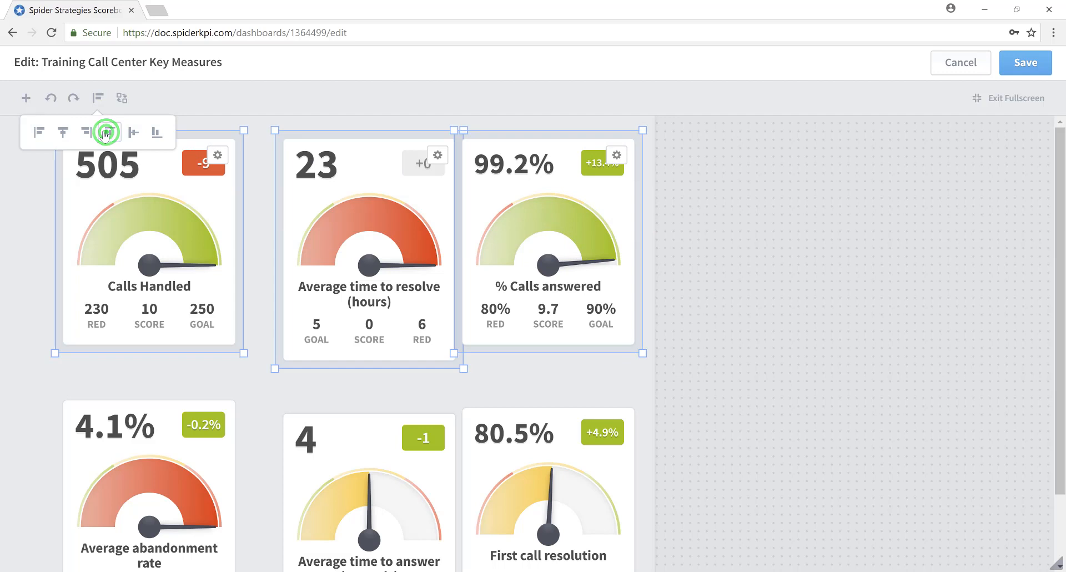
click(128, 488)
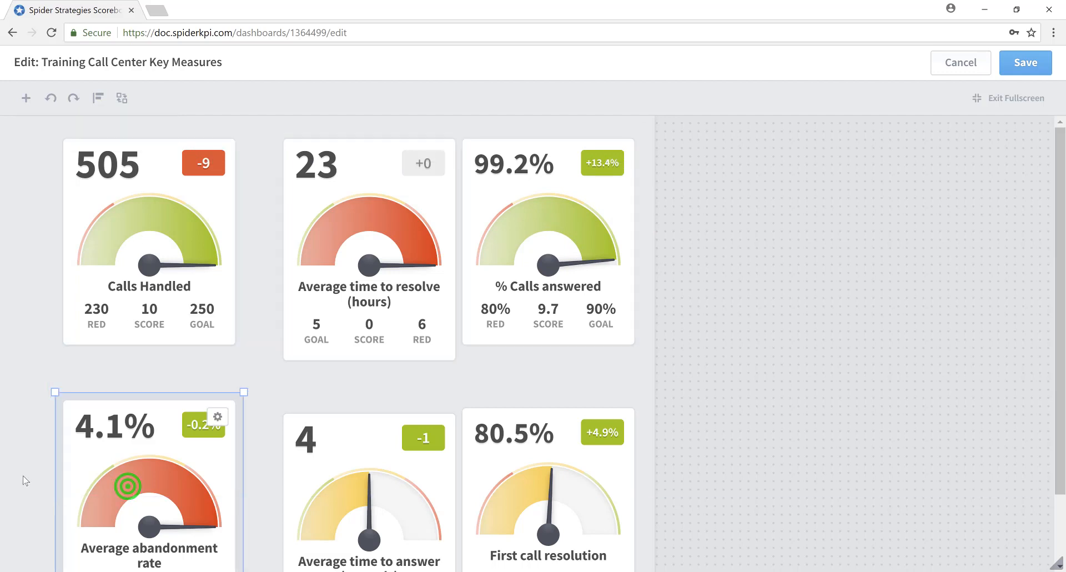
drag(26, 476, 650, 484)
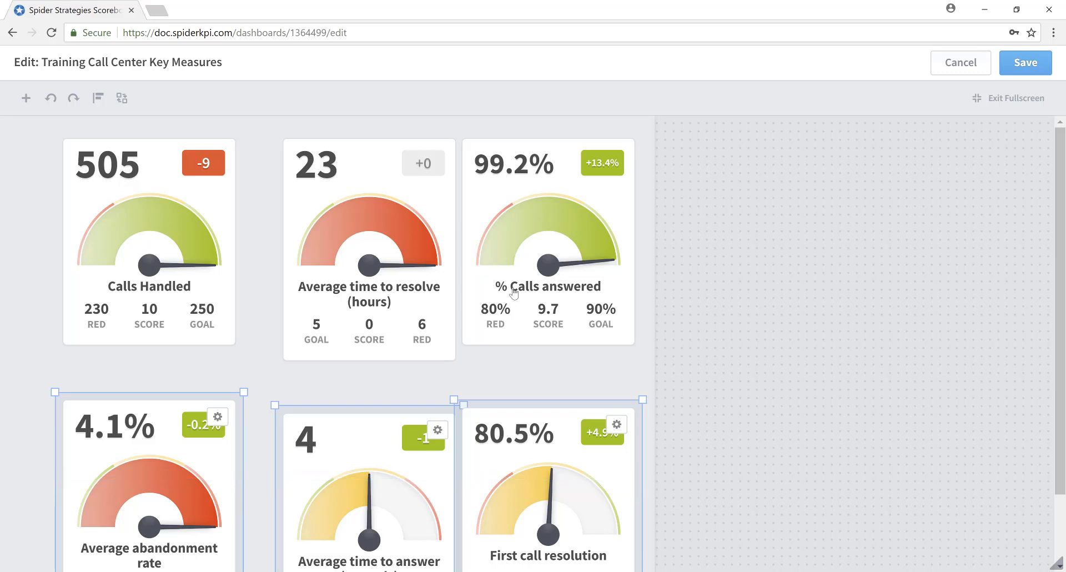
click(99, 98)
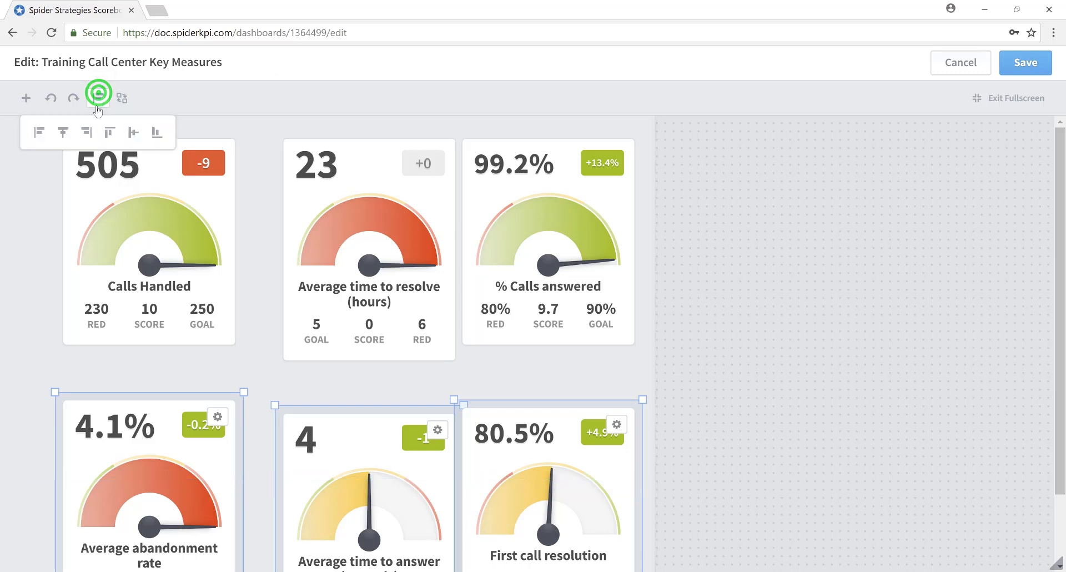
click(109, 134)
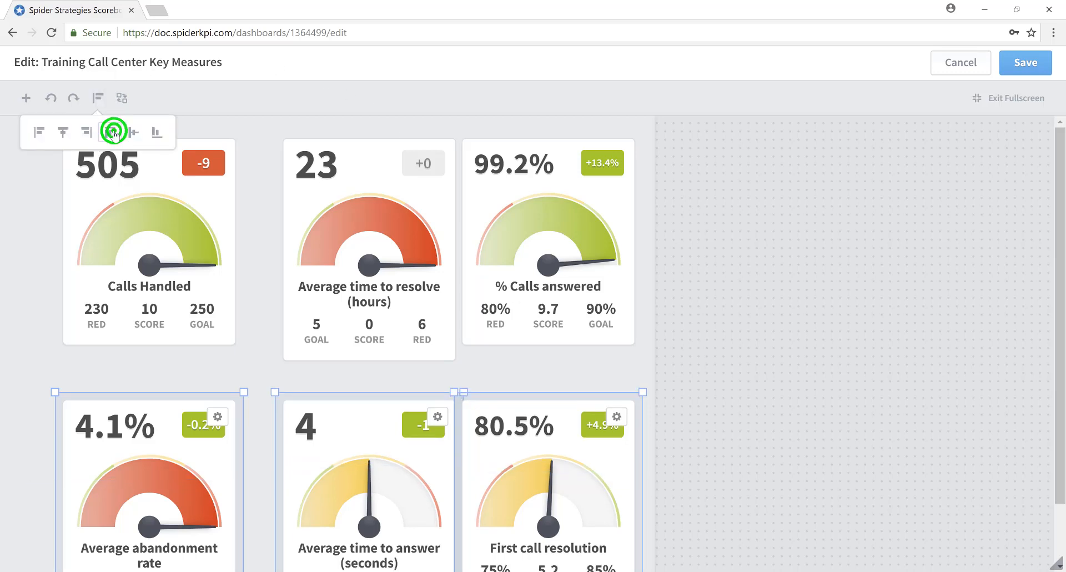
- Shift Average time to resolve and Average time to answer left to even out the gaps between the three columns
drag(352, 265, 349, 269)
click(527, 263)
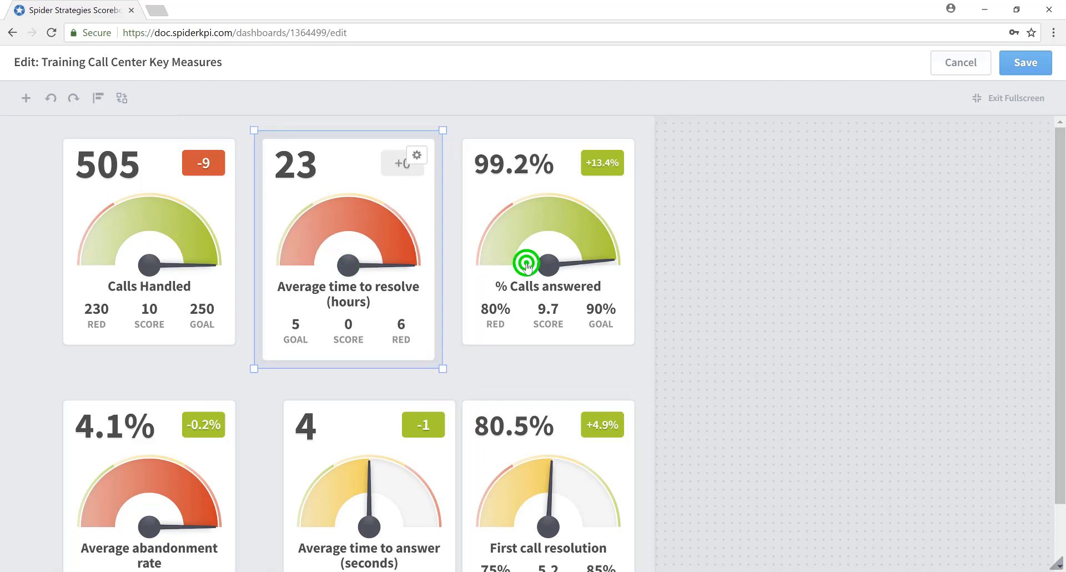
click(373, 422)
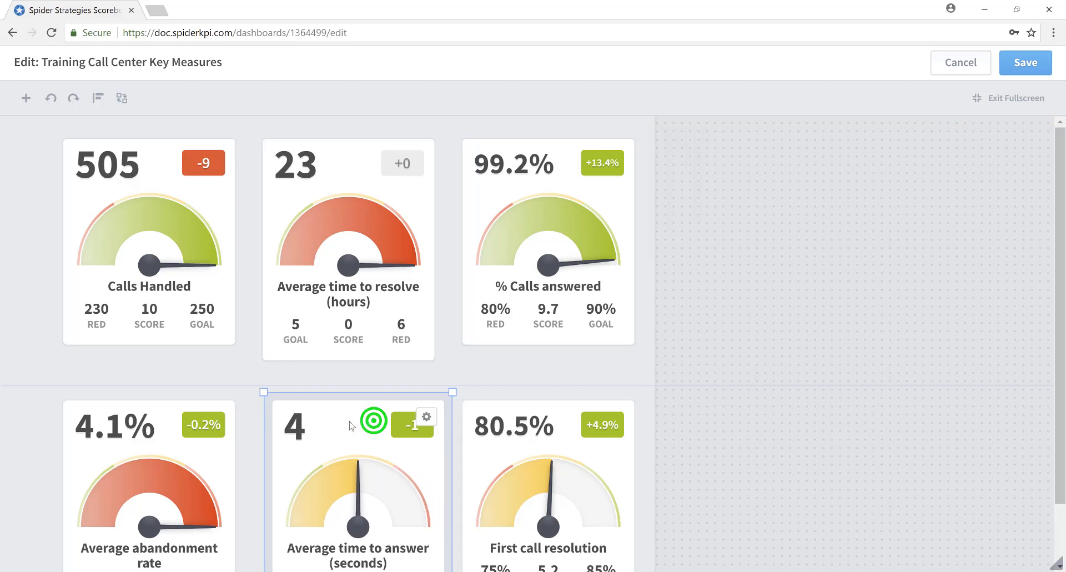
click(187, 469)
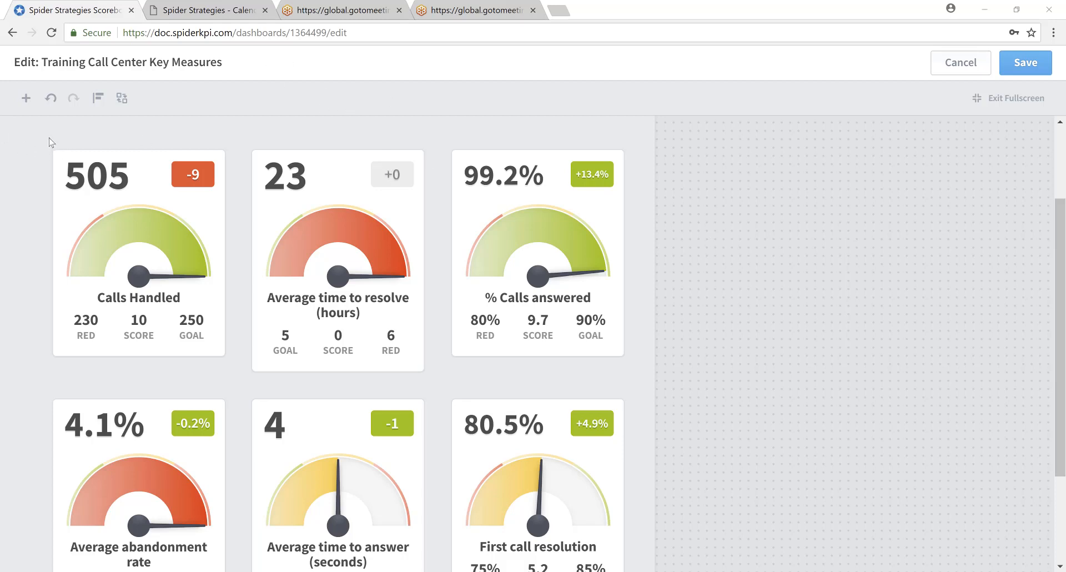
- Select all six speedometers and nudge them down together to make room above the upper row
drag(49, 139, 551, 562)
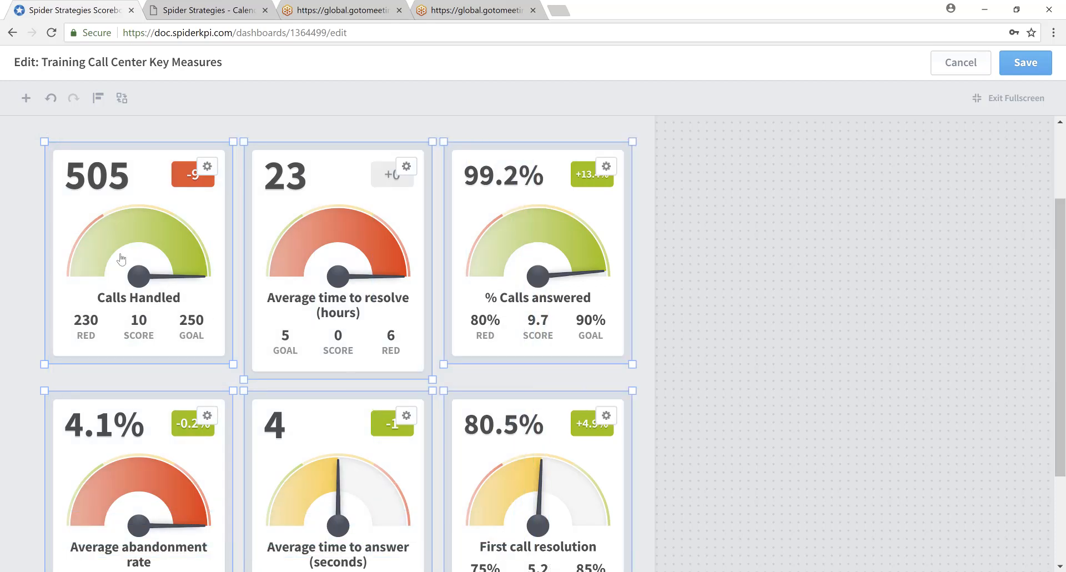
key(Down)
key(Down)
key(Down)
key(Down)
key(Down)
key(Down)
key(Down)
key(Down)
key(Down)
key(Down)
key(Down)
key(Down)
key(Down)
key(Down)
key(Down)
key(Down)
key(Down)
key(Down)
key(Down)
key(Down)
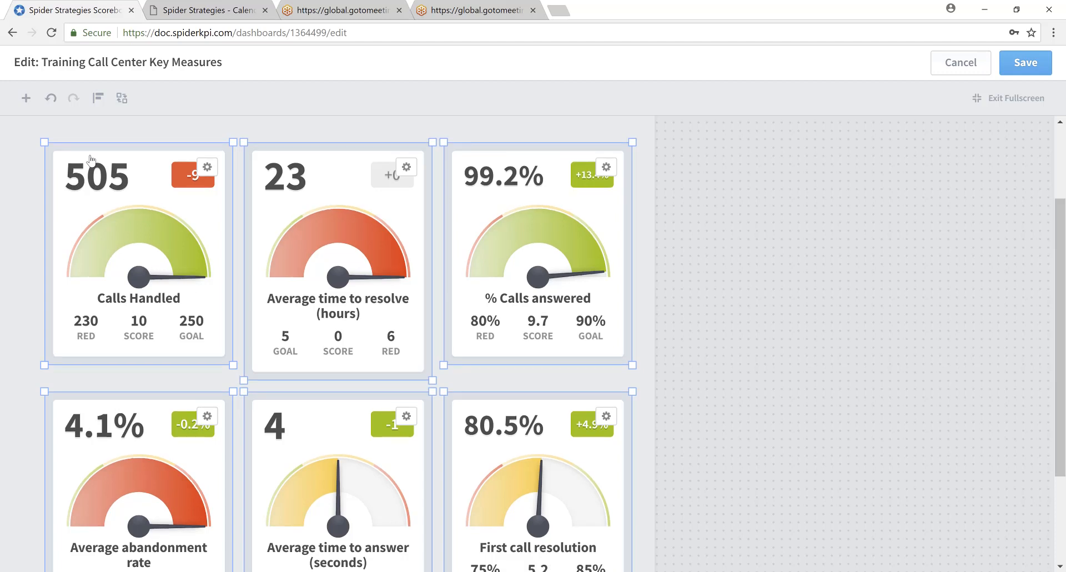
key(Down)
key(Down)
key(Down)
key(Down)
key(Down)
key(Down)
key(Down)
key(Down)
key(Down)
key(Down)
key(Down)
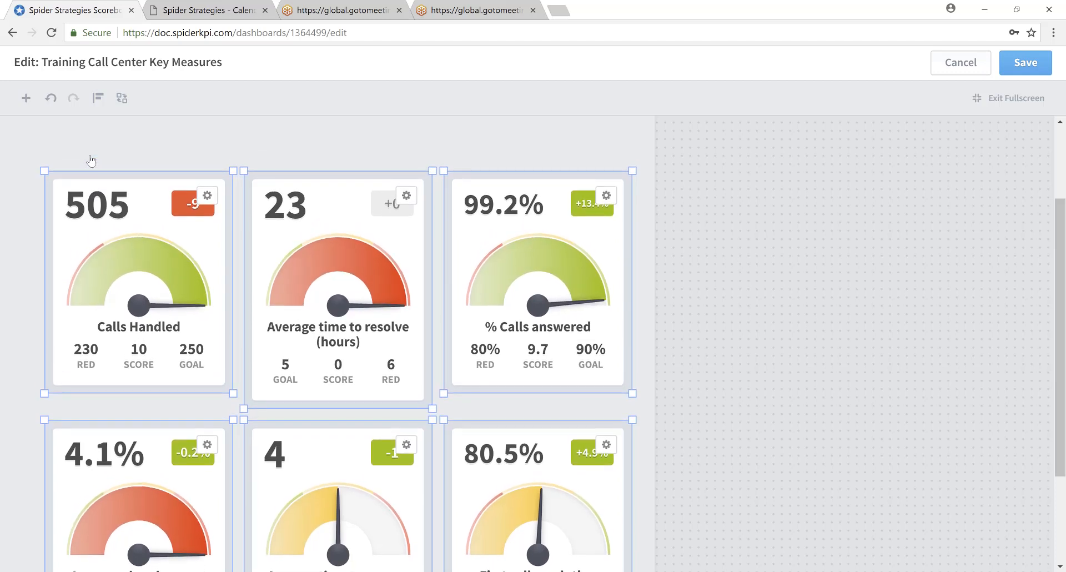
key(Down)
key(Down)
key(Down)
key(Down)
key(Down)
key(Down)
key(Down)
key(Down)
key(Down)
key(Down)
key(Down)
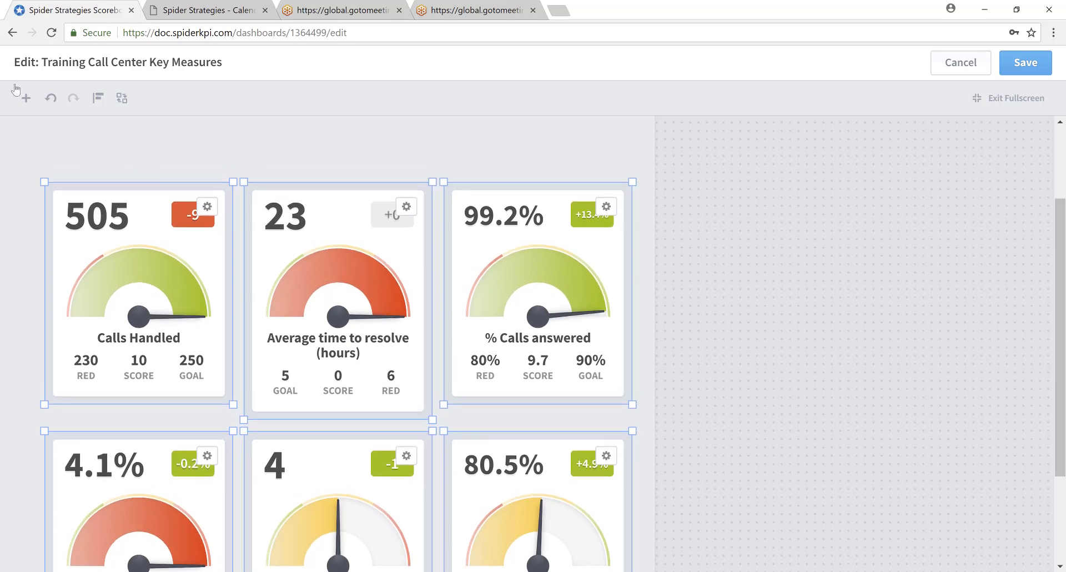
- Add an image widget with the "Scoreboard logo and Name" file, scaled to about half size in the dashboard's upper-left corner
click(27, 98)
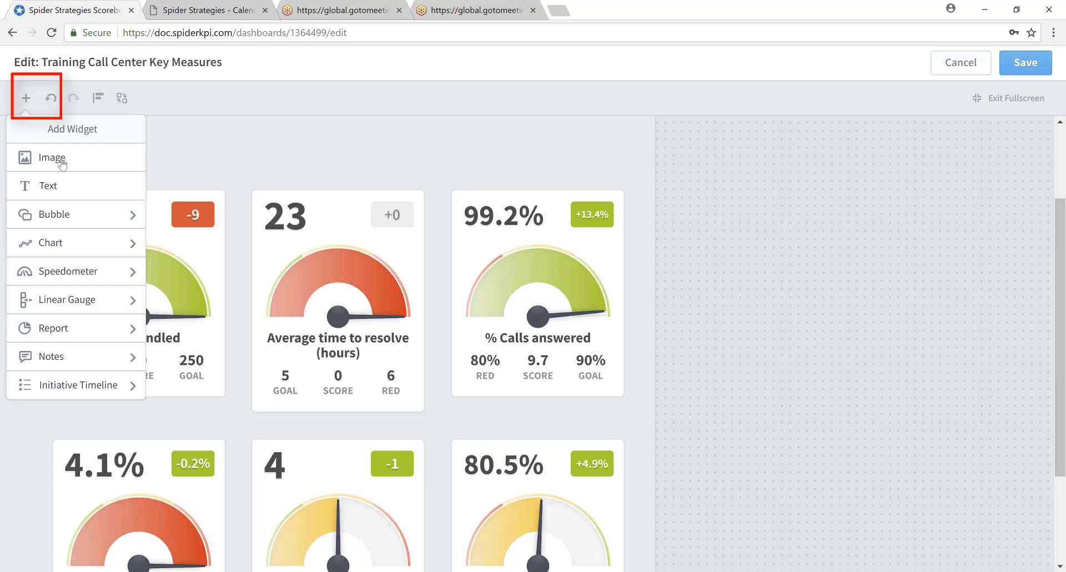
click(61, 160)
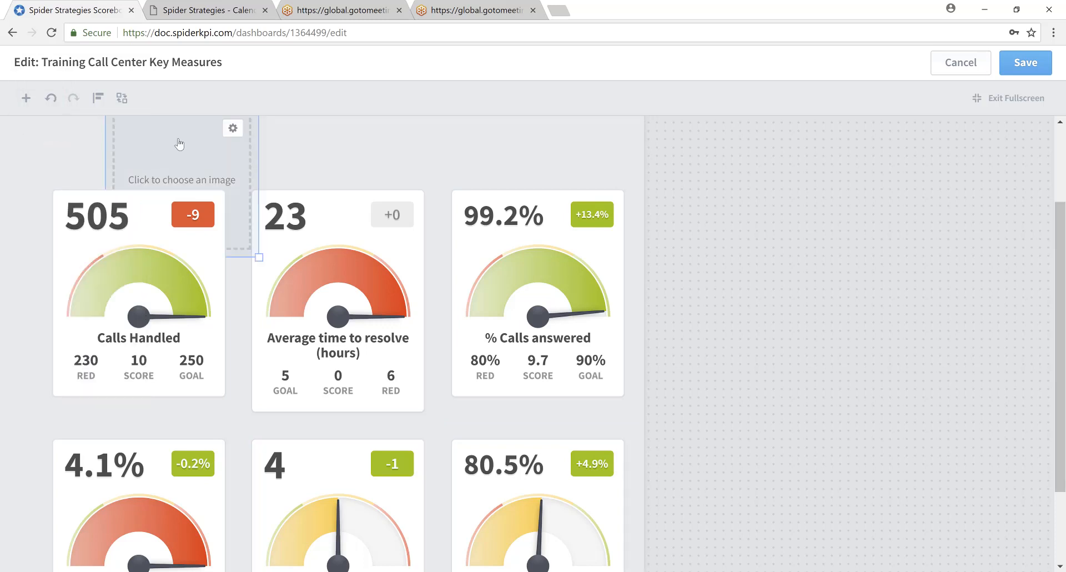
drag(179, 143, 704, 171)
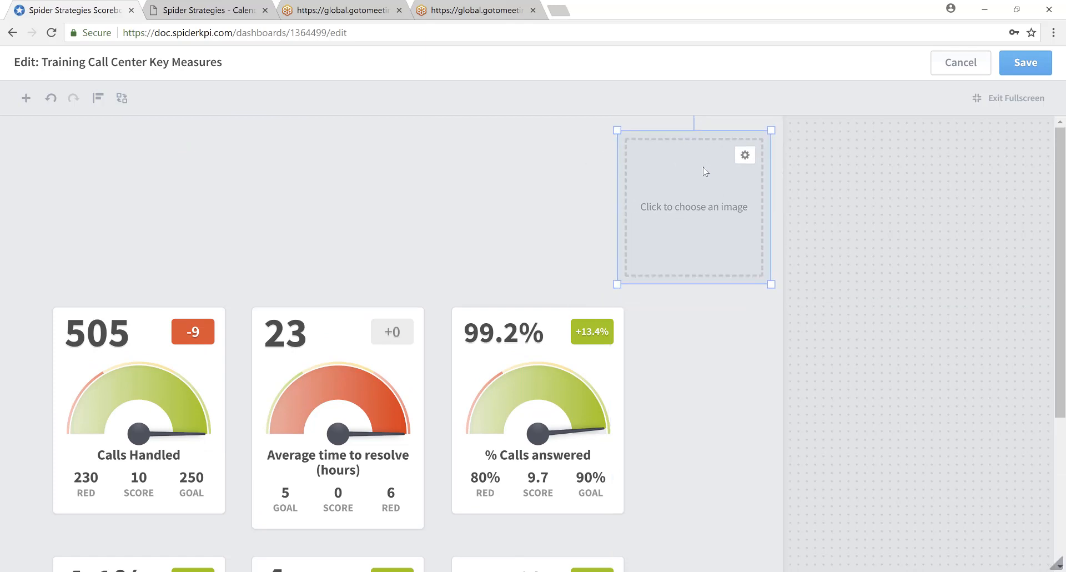
click(698, 210)
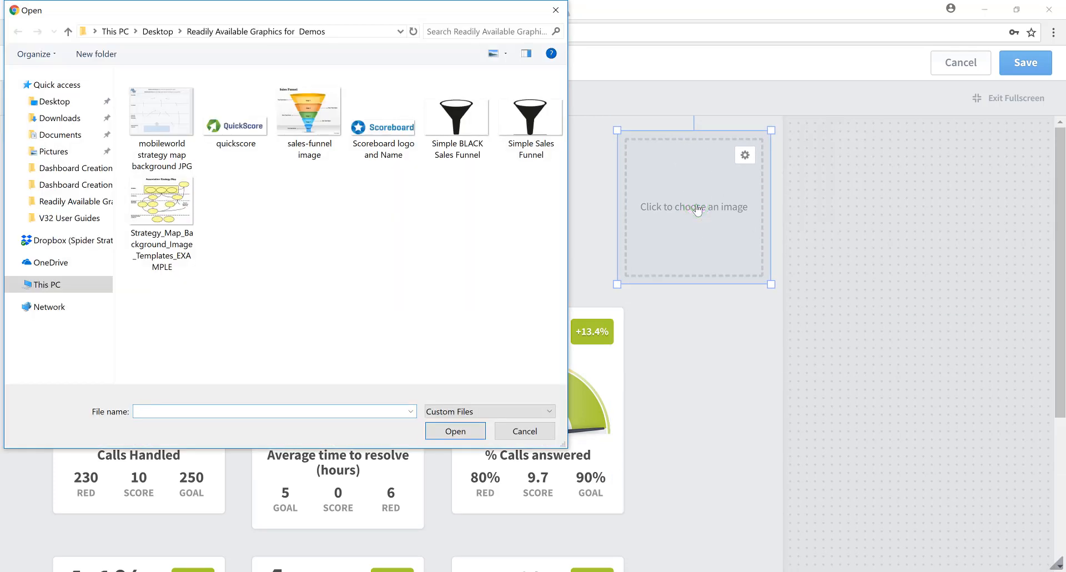
click(407, 133)
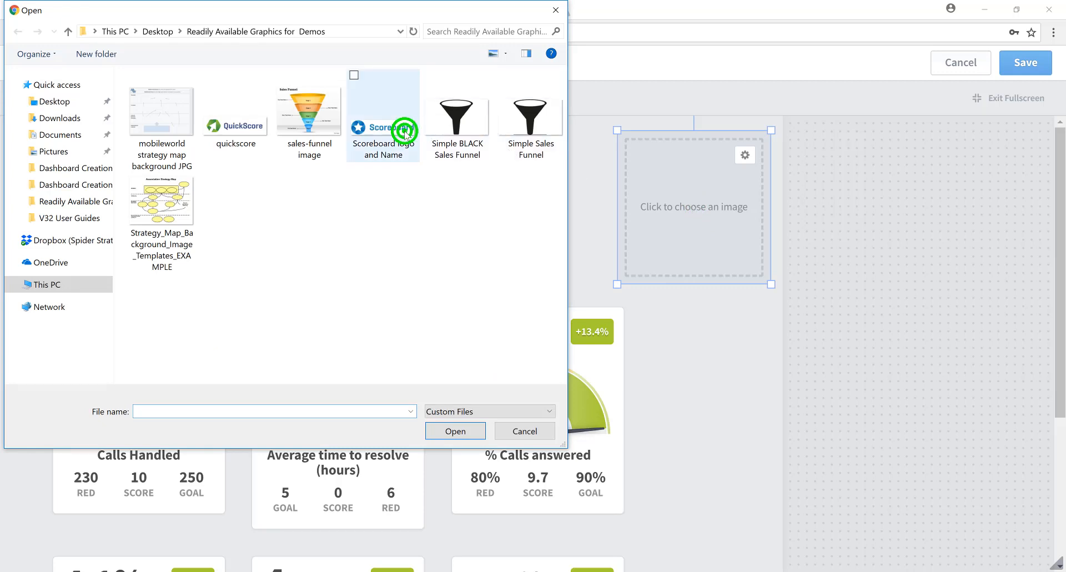
click(457, 431)
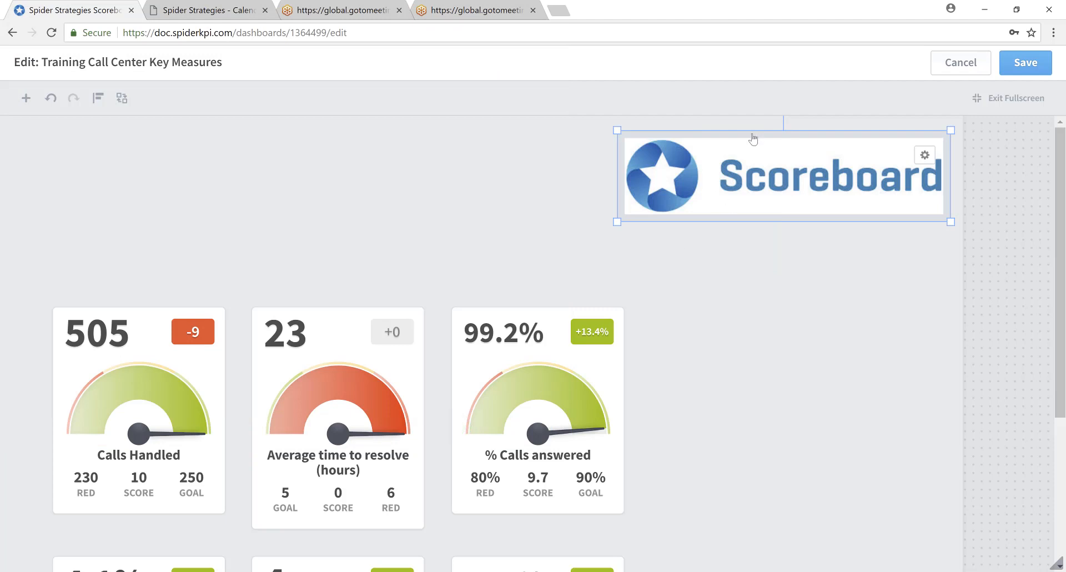
drag(756, 155, 151, 155)
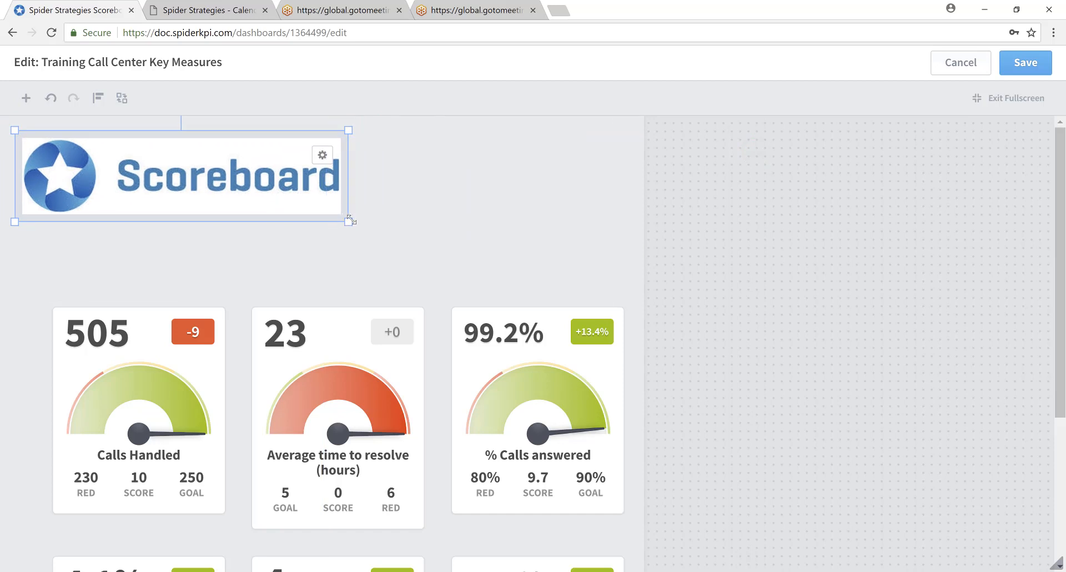
drag(350, 219, 198, 185)
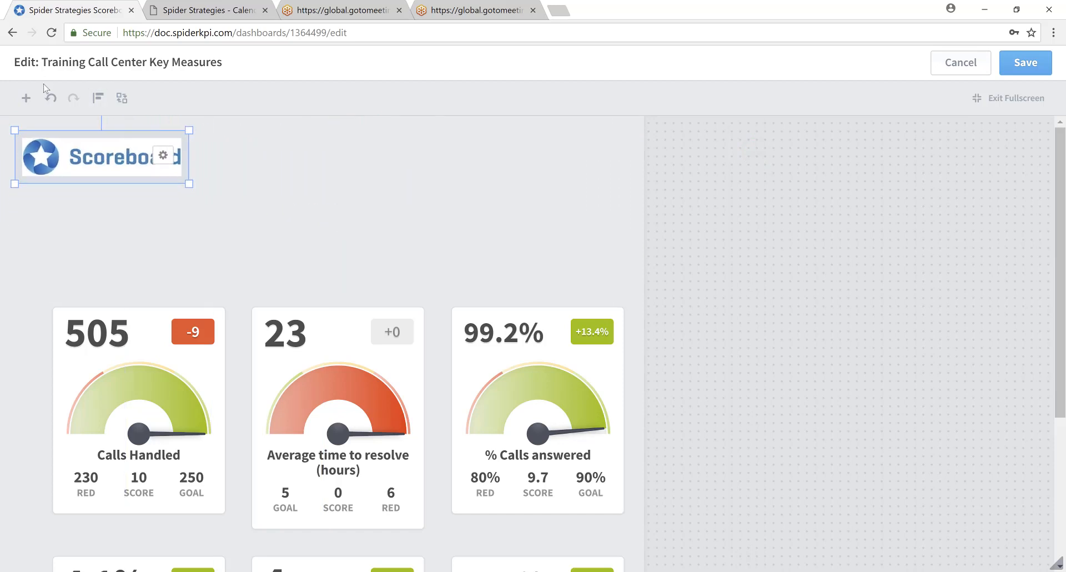
- Add a text widget above the speedometers, beside the logo, reading "Scoreboard is Awesome!!!"
click(25, 98)
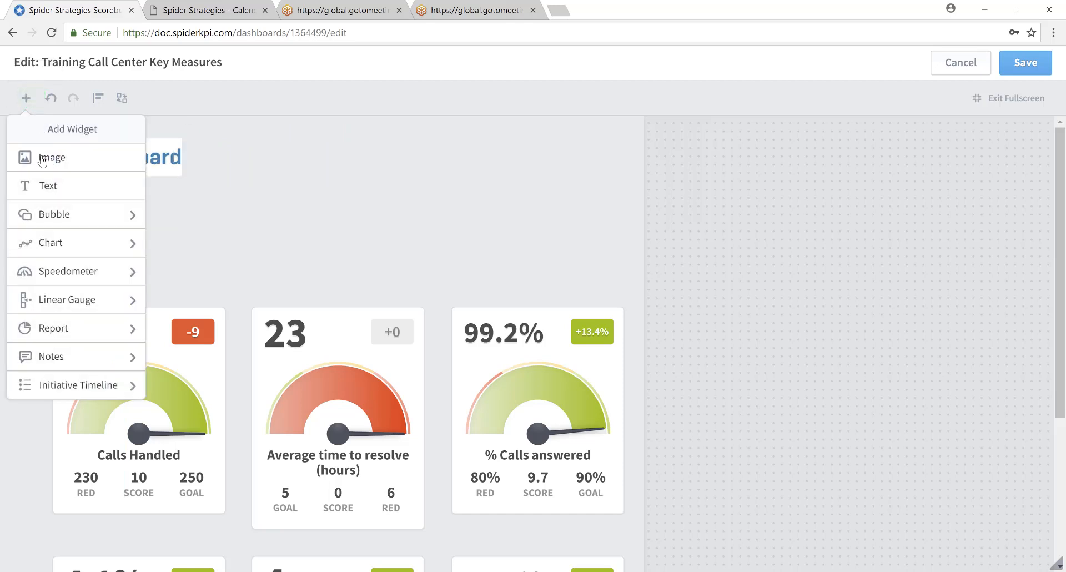
click(56, 188)
click(205, 261)
drag(205, 261, 433, 192)
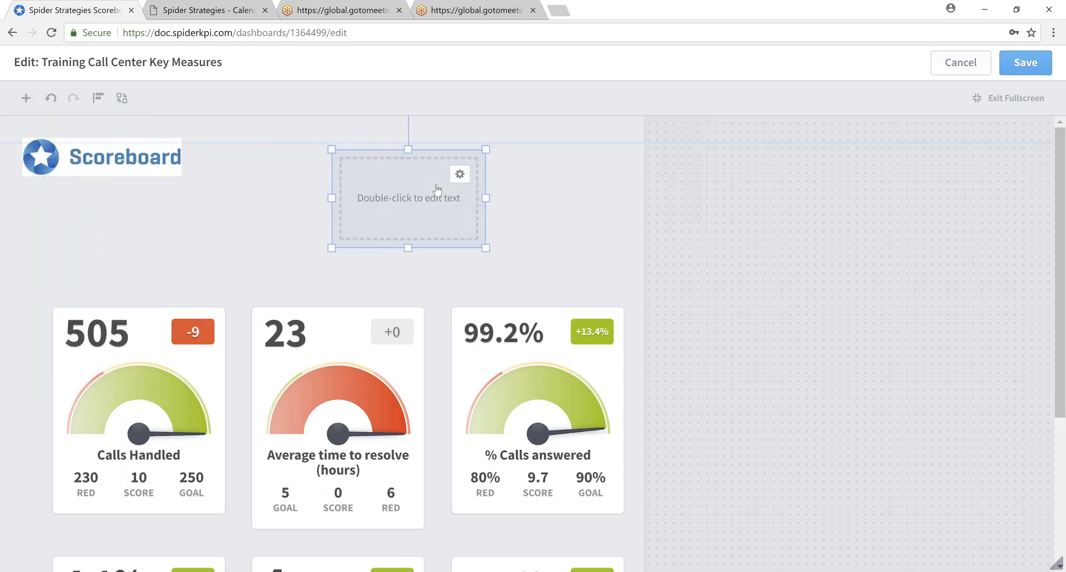
double_click(404, 201)
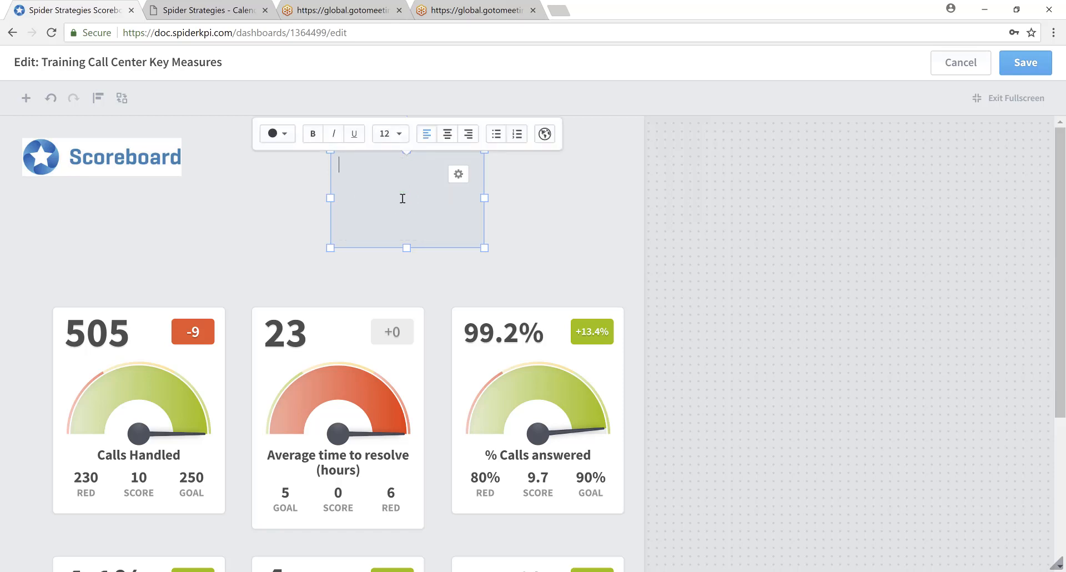
text(Scoreboard is Awesome!!!)
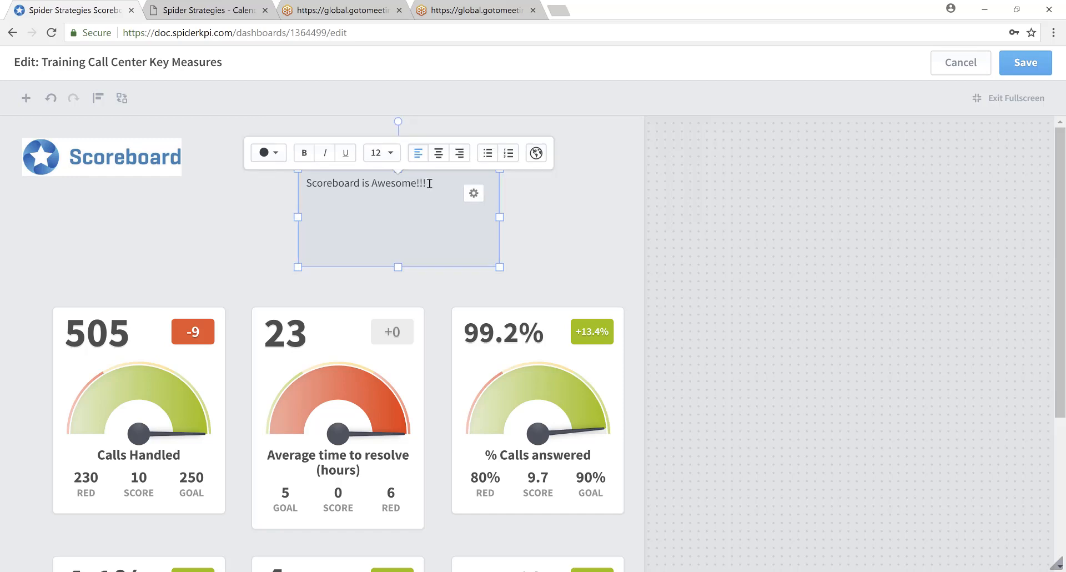
- Format the "Scoreboard is Awesome!!!" text as red, bold, underlined, size 30 and centred
drag(429, 183, 296, 194)
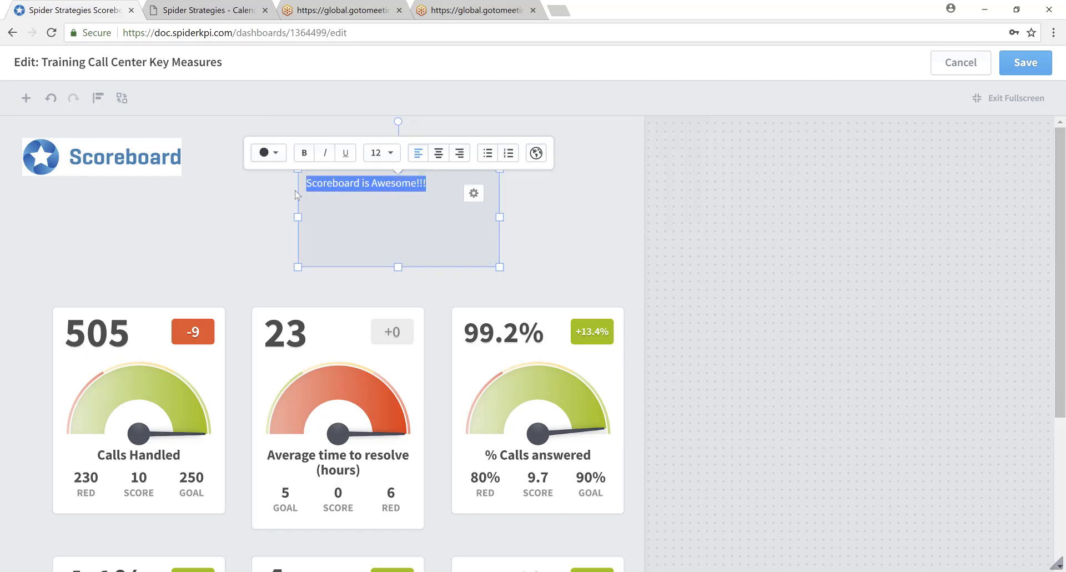
click(276, 153)
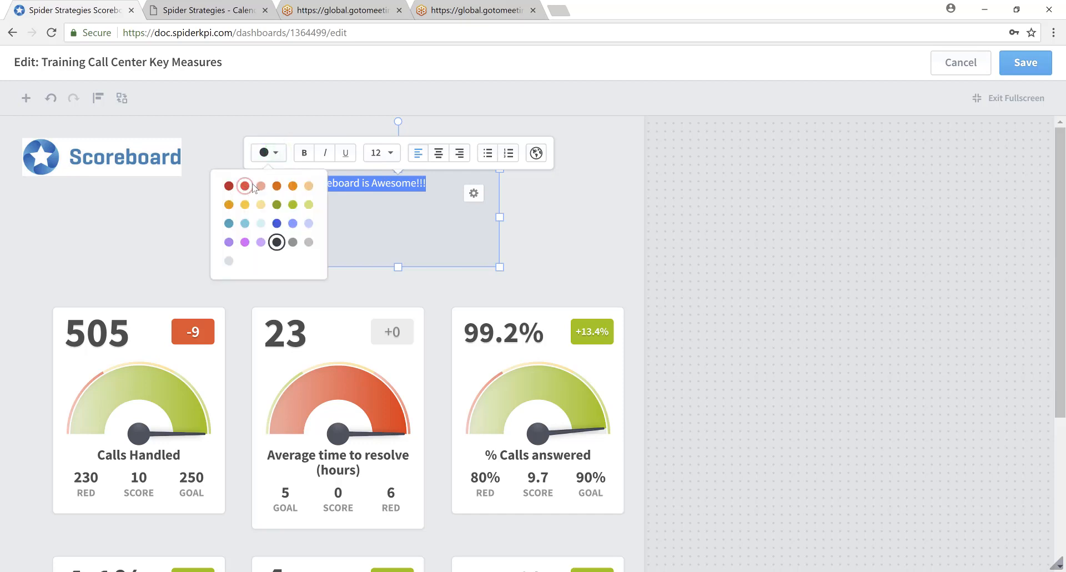
click(245, 187)
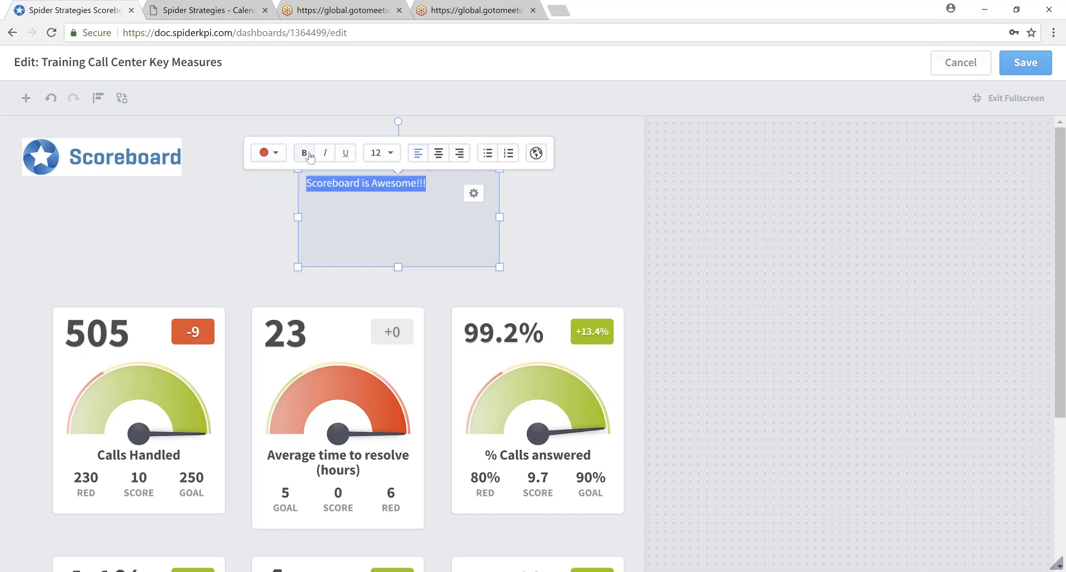
click(303, 154)
click(346, 153)
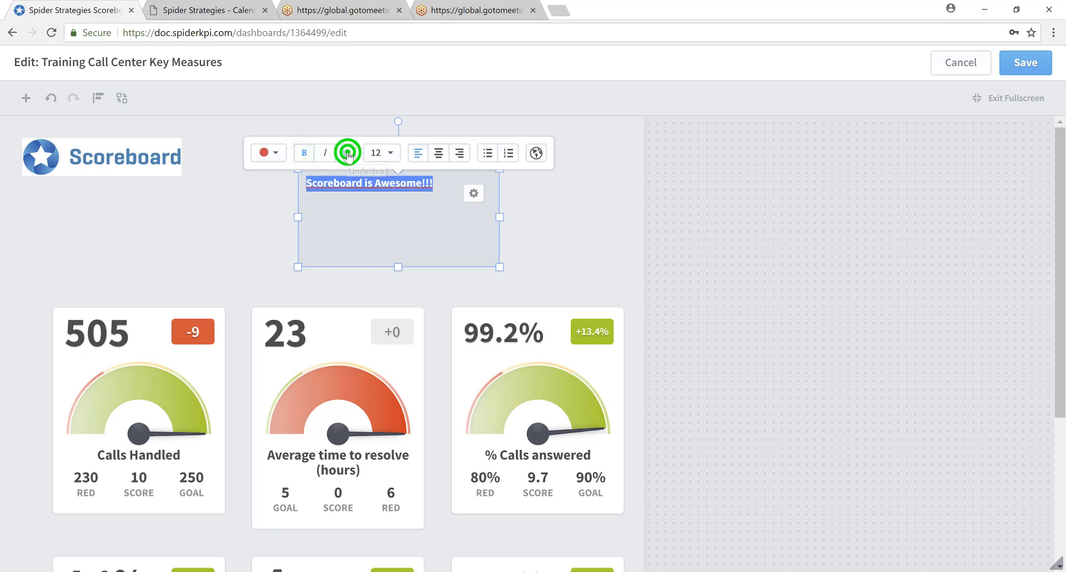
click(391, 153)
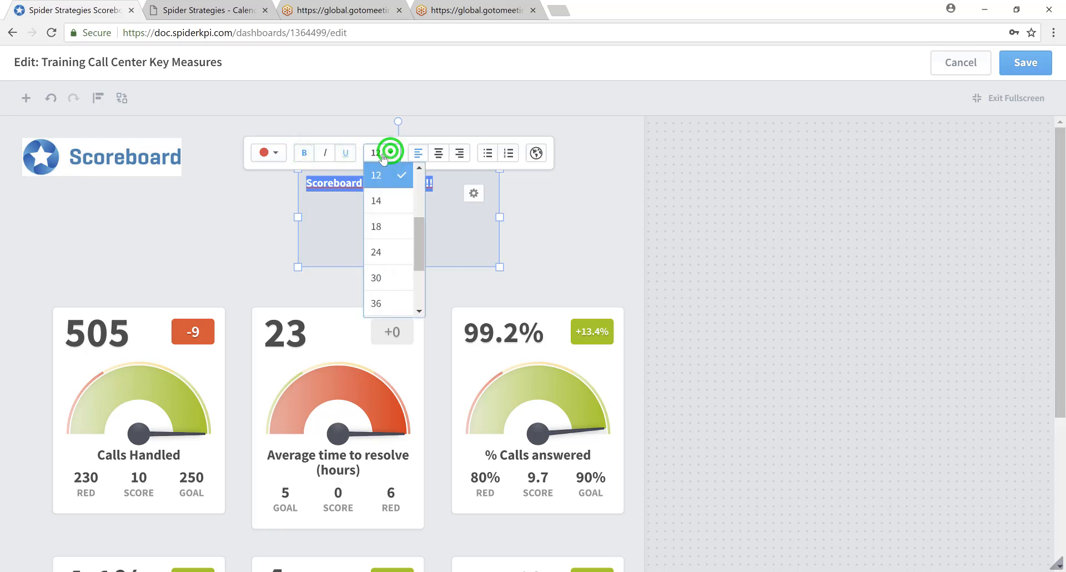
click(381, 277)
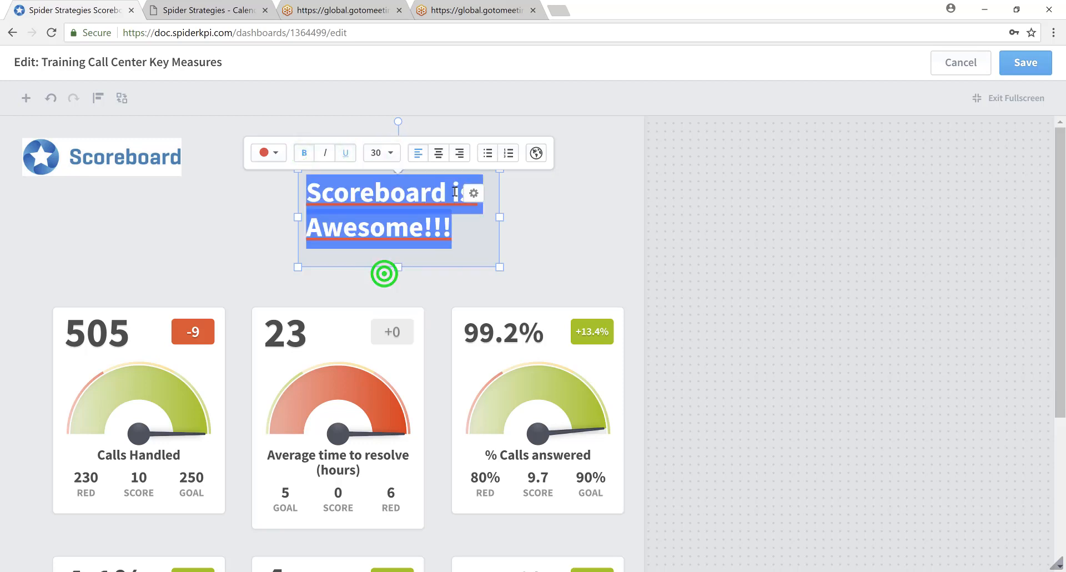
click(439, 152)
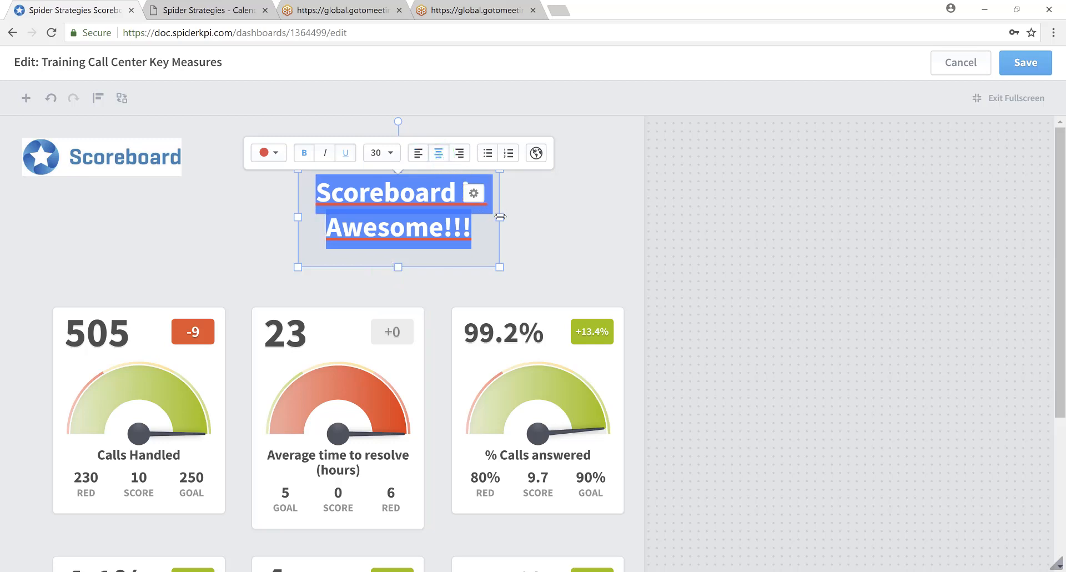
- Widen the text widget so its heading fits on one line, and move it level with the logo
drag(500, 217, 640, 213)
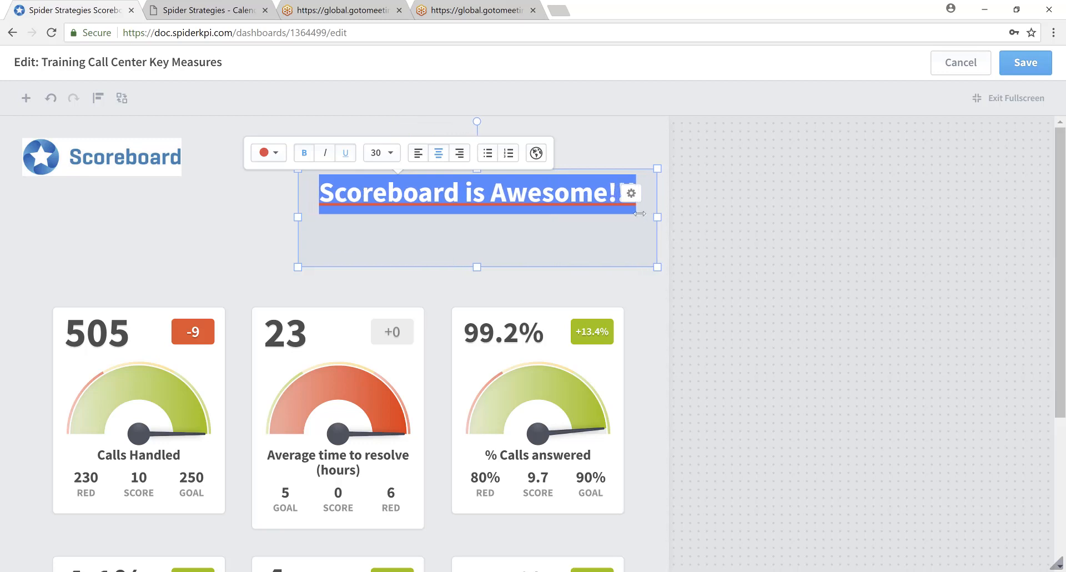
click(606, 232)
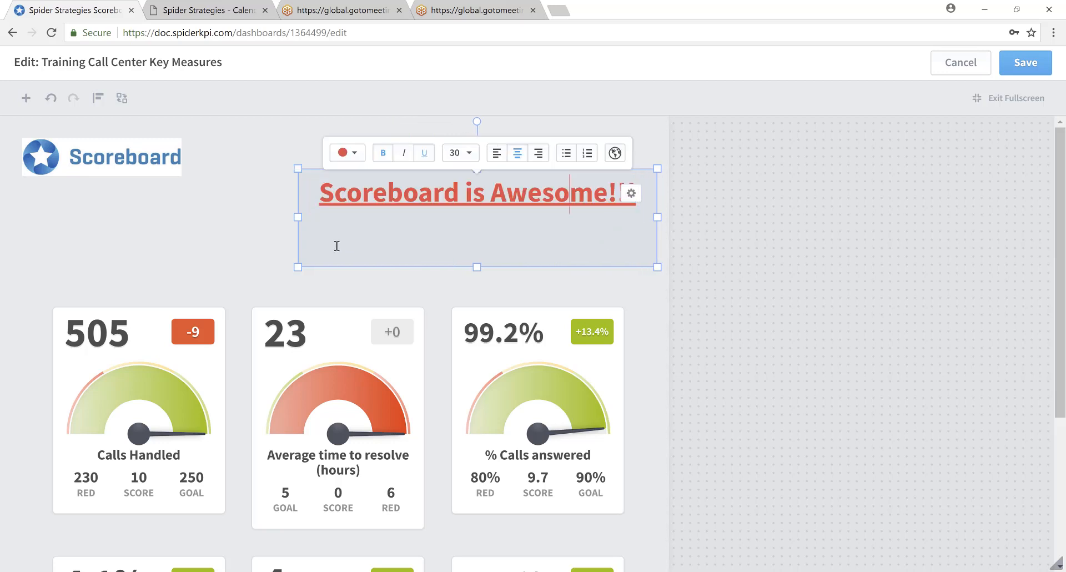
mouse_move(330, 185)
mouse_down()
mouse_move(305, 173)
mouse_move(292, 141)
mouse_move(244, 150)
mouse_up()
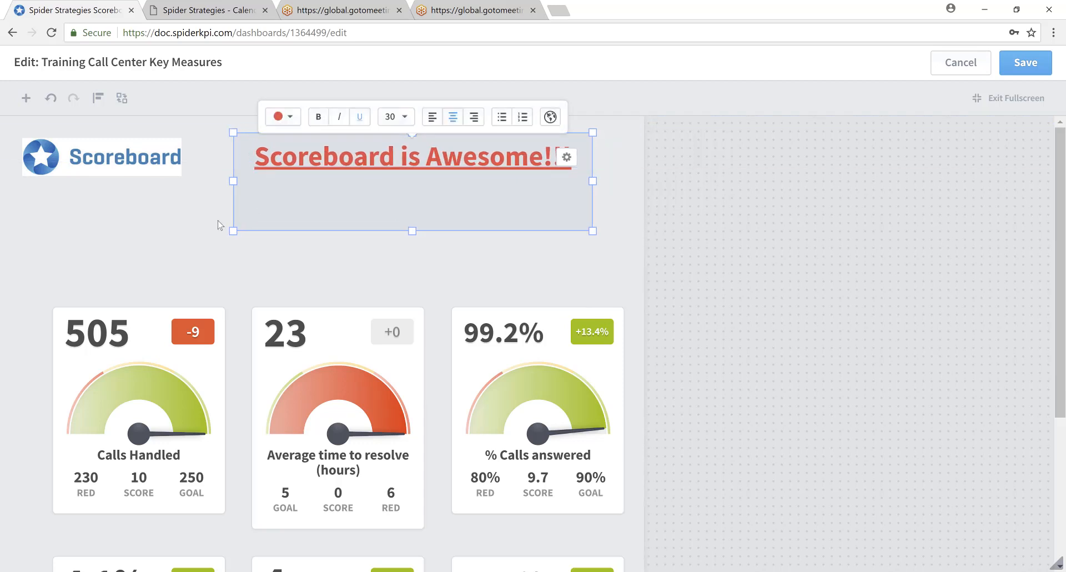
- Select all six speedometers and nudge them up and slightly left, just beneath the logo and heading
scroll(97, 268, down, 4)
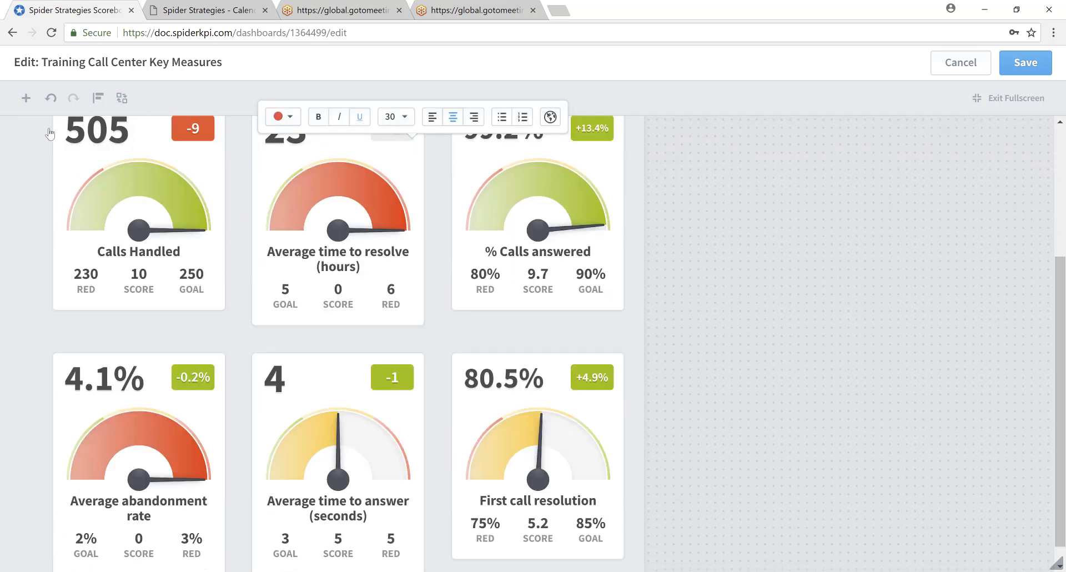
scroll(45, 168, up, 4)
drag(66, 281, 529, 569)
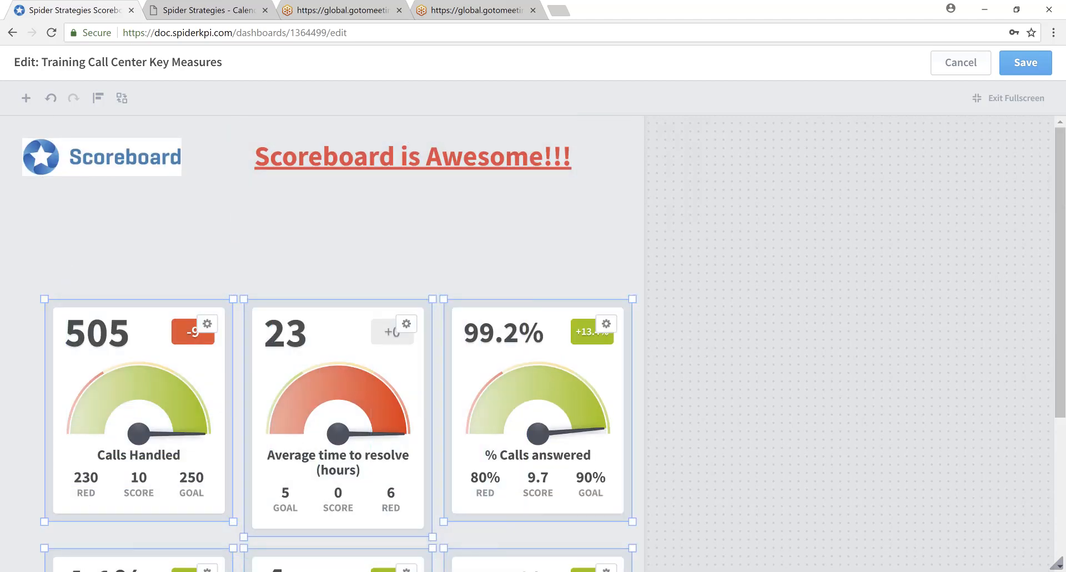
key(Up)
key(Up)
key(Up)
key(Up)
key(Up)
key(Up)
key(Up)
key(Up)
key(Up)
key(Up)
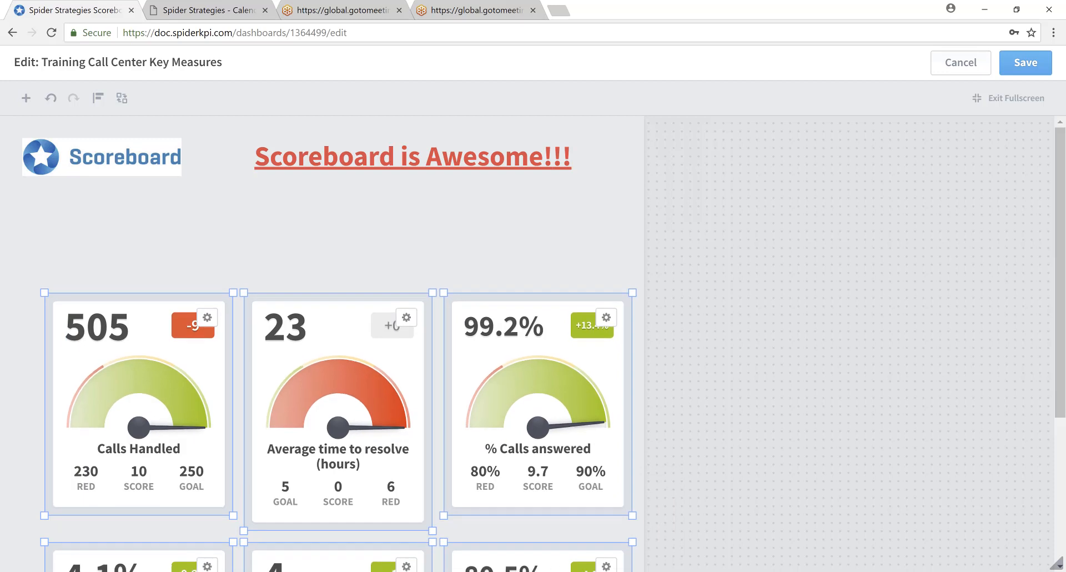
key(Left)
key(Left)
key(Left)
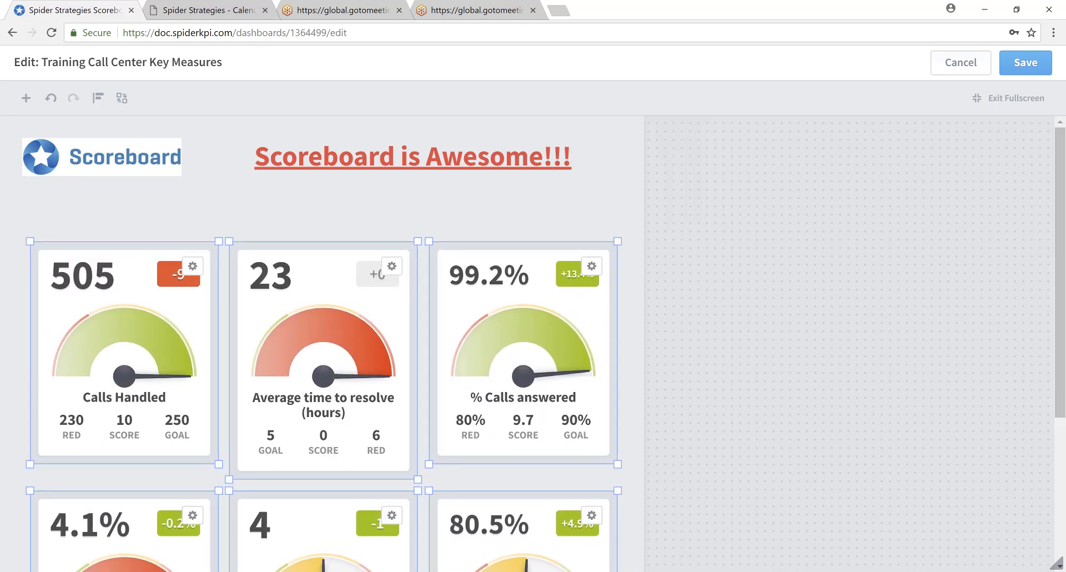
key(Up)
key(Up)
key(Up)
key(Up)
key(Up)
key(Up)
key(Up)
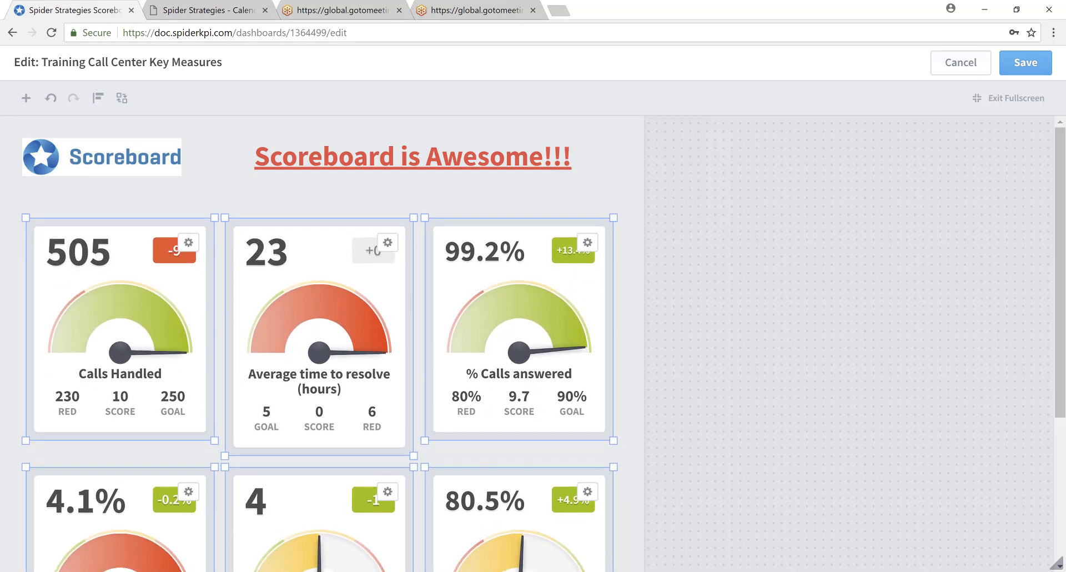
key(Up)
key(Up)
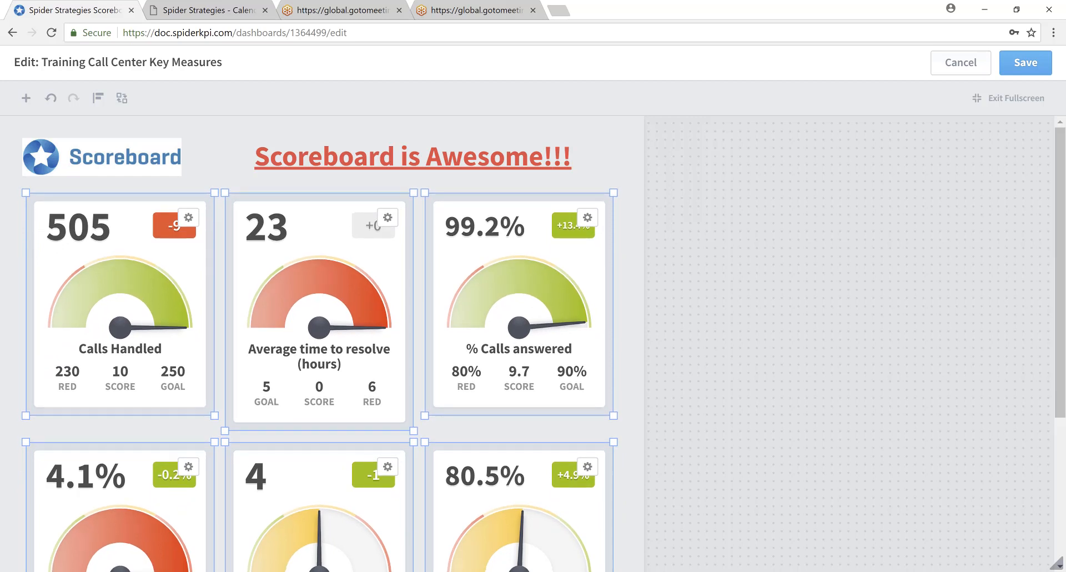
click(730, 231)
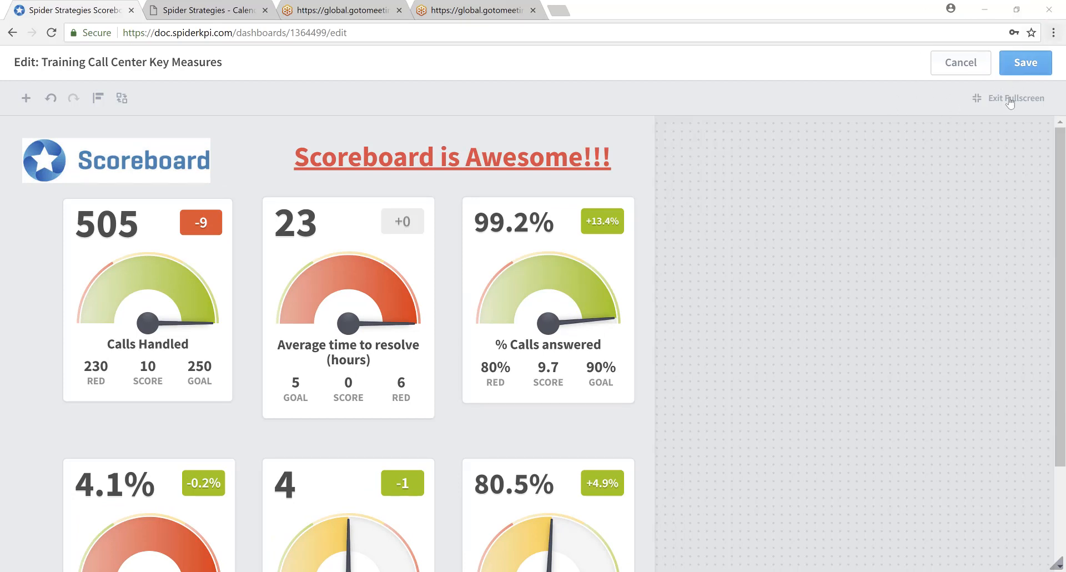
- Save the dashboard, and leave the fullscreen editor for the normal viewing mode
click(1026, 65)
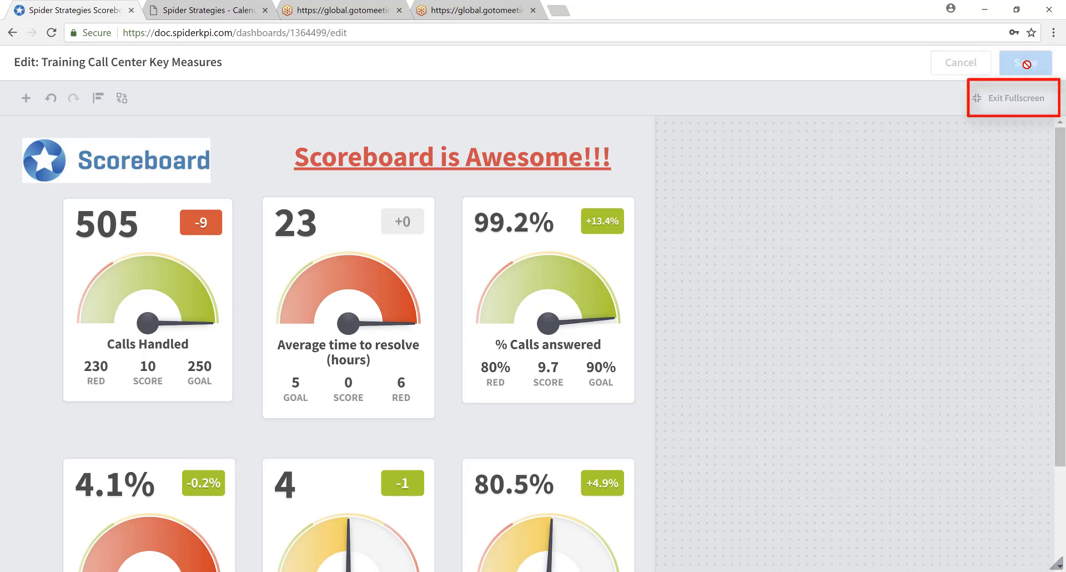
click(1013, 100)
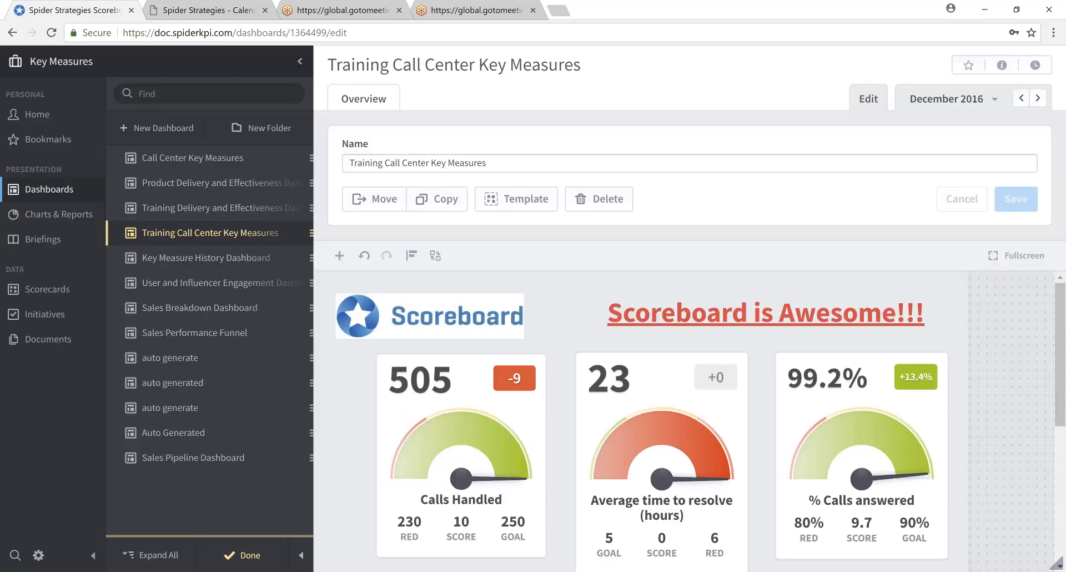
click(248, 557)
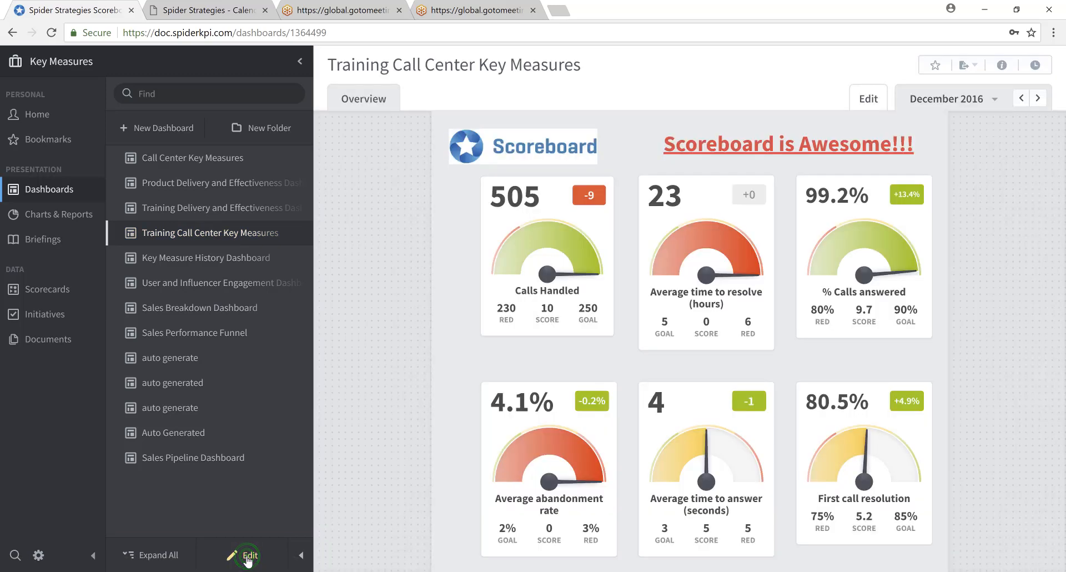
- Hide the dashboard list, and collapse the navigation sidebar to icons before expanding it again
click(301, 557)
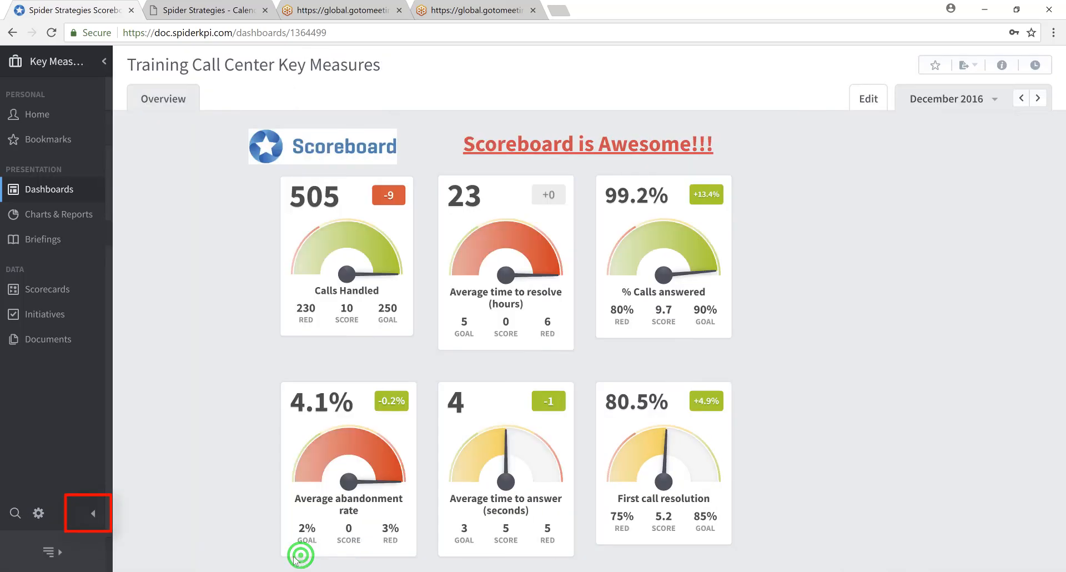
click(93, 515)
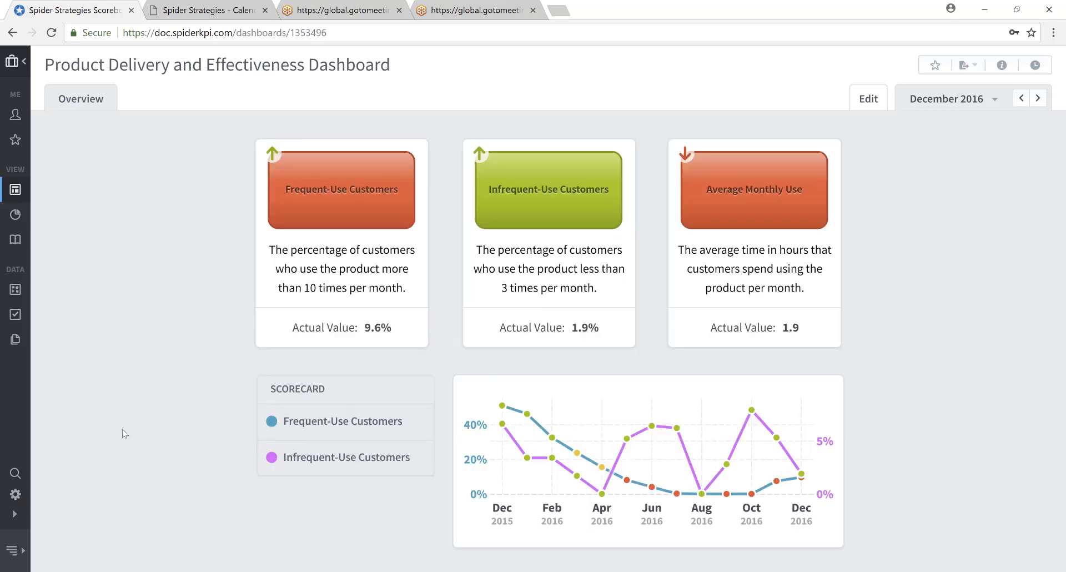
click(15, 516)
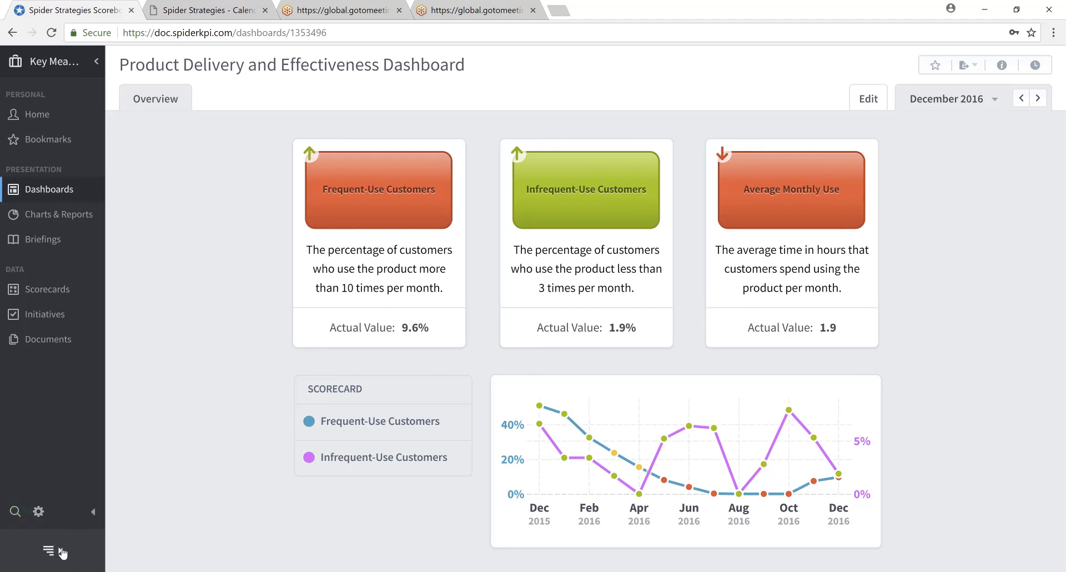
- Show the dashboard list and create a blank dashboard named "Training Delivery and Effectiveness Dashboard"
click(51, 549)
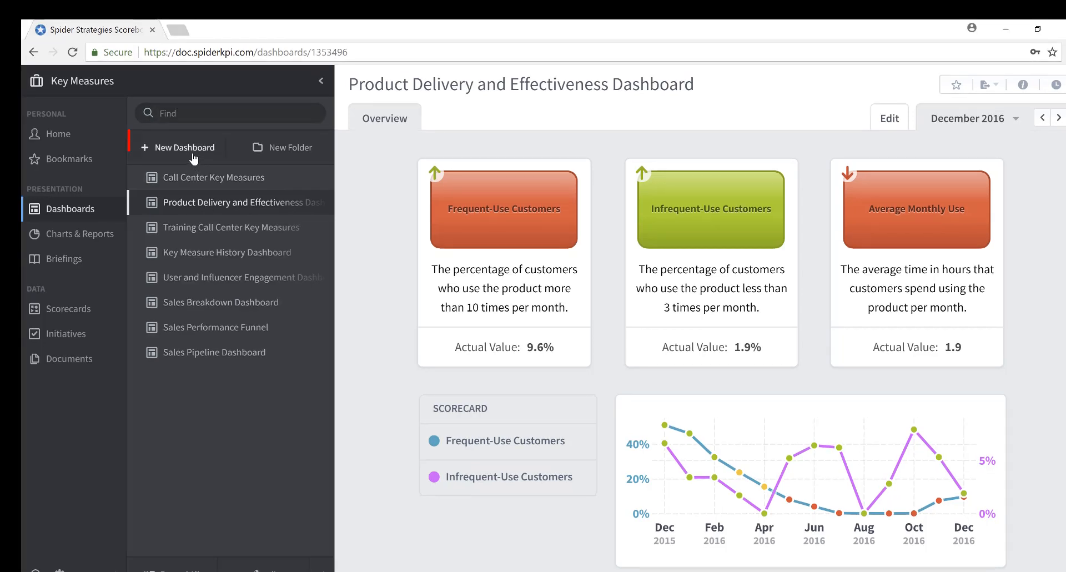
click(194, 155)
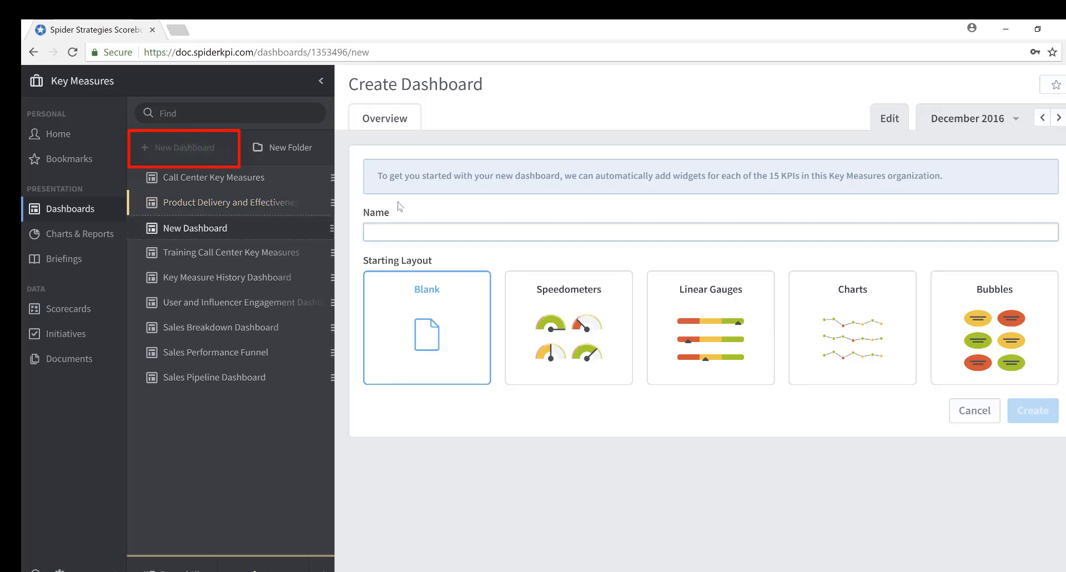
click(390, 241)
click(391, 235)
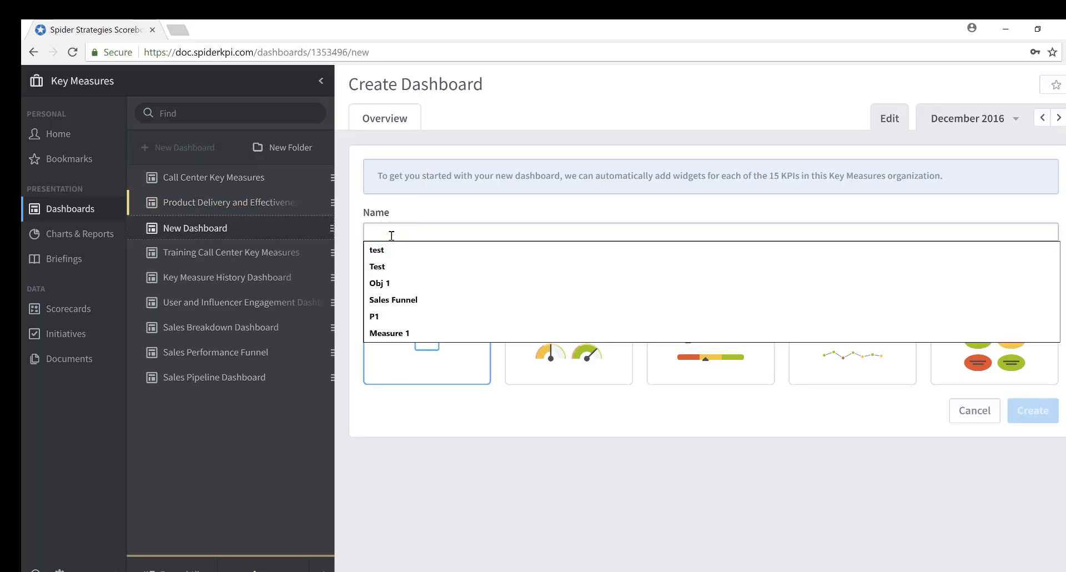
text(Training Delivery and Effectiveness Dashboard)
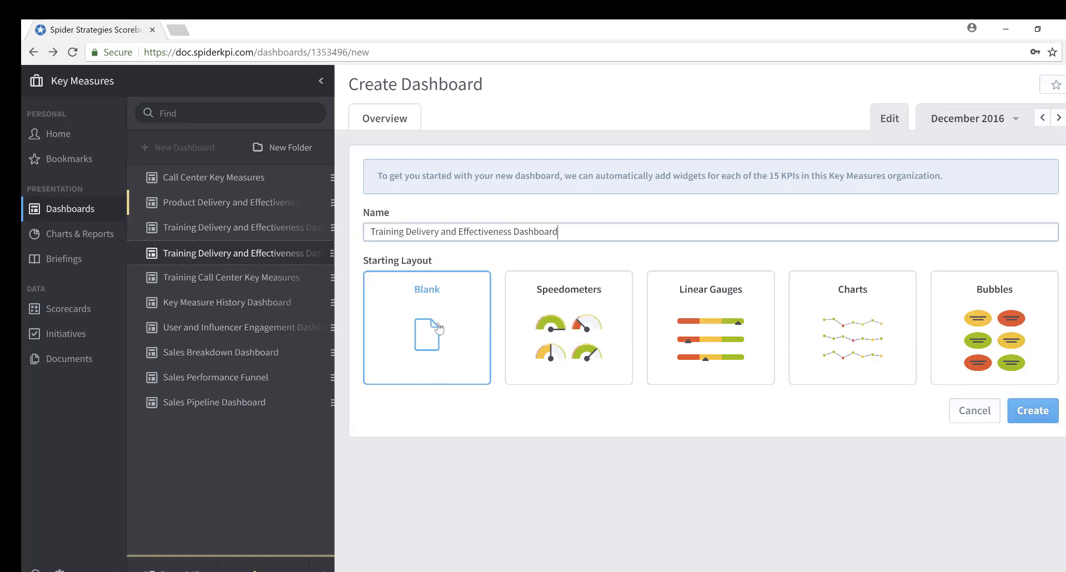
click(1030, 418)
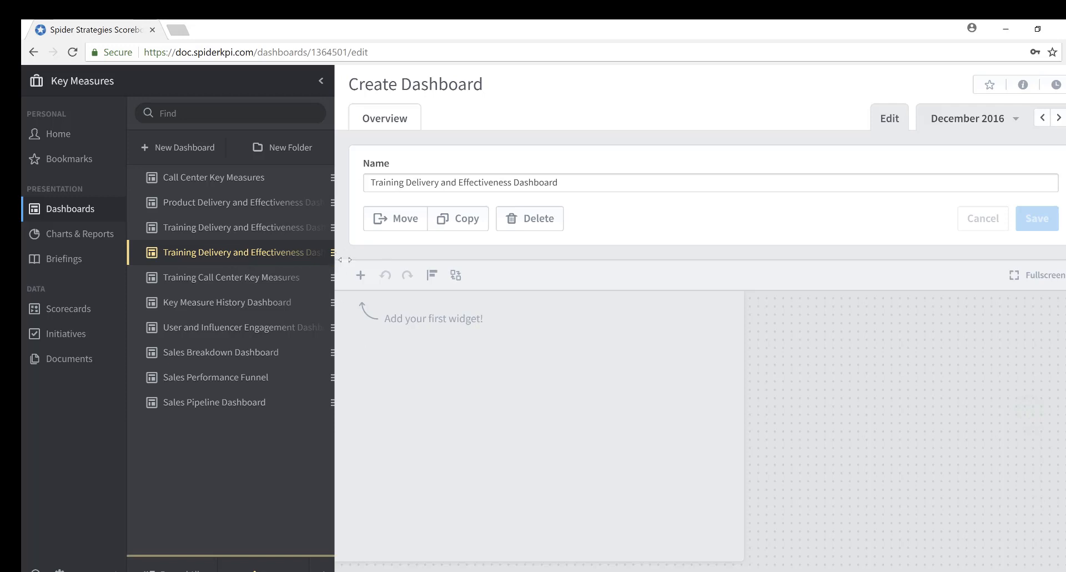
- Add a scorecard item bubble widget for Frequent-Use Customers from the Product Delivery and Effectiveness measures
click(361, 275)
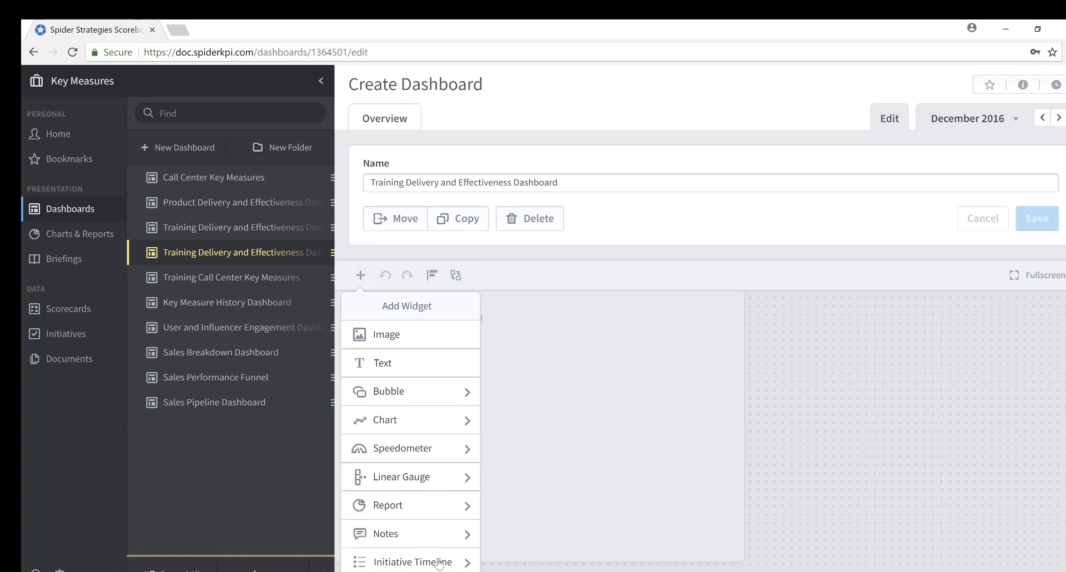
click(468, 392)
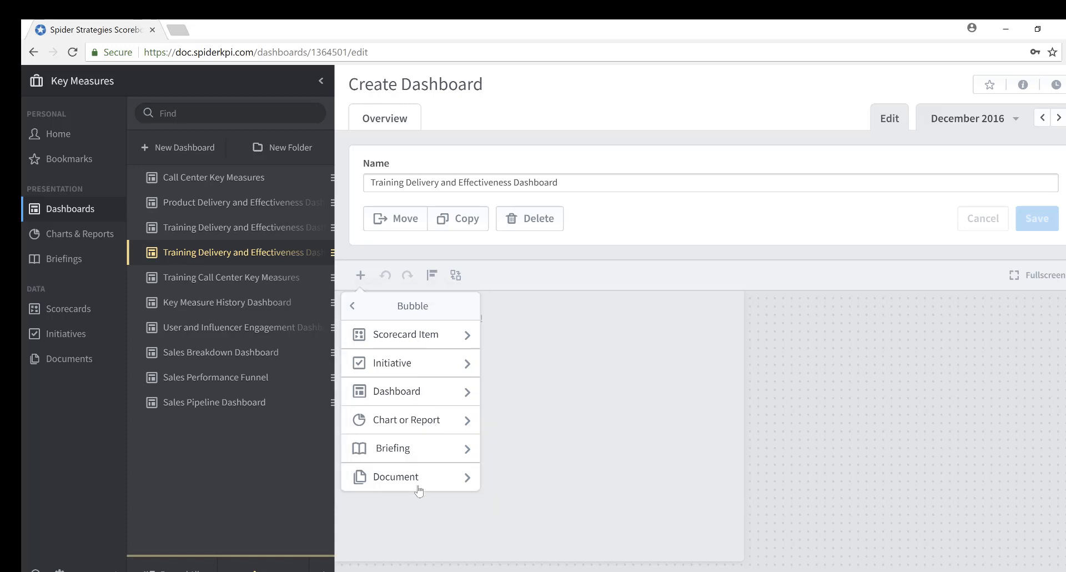
click(352, 306)
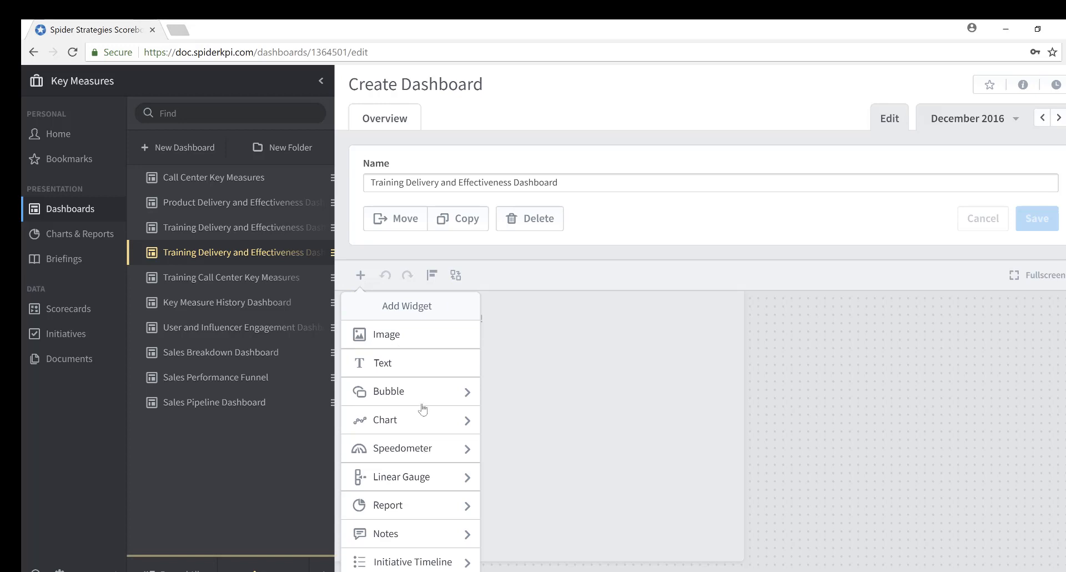
click(426, 394)
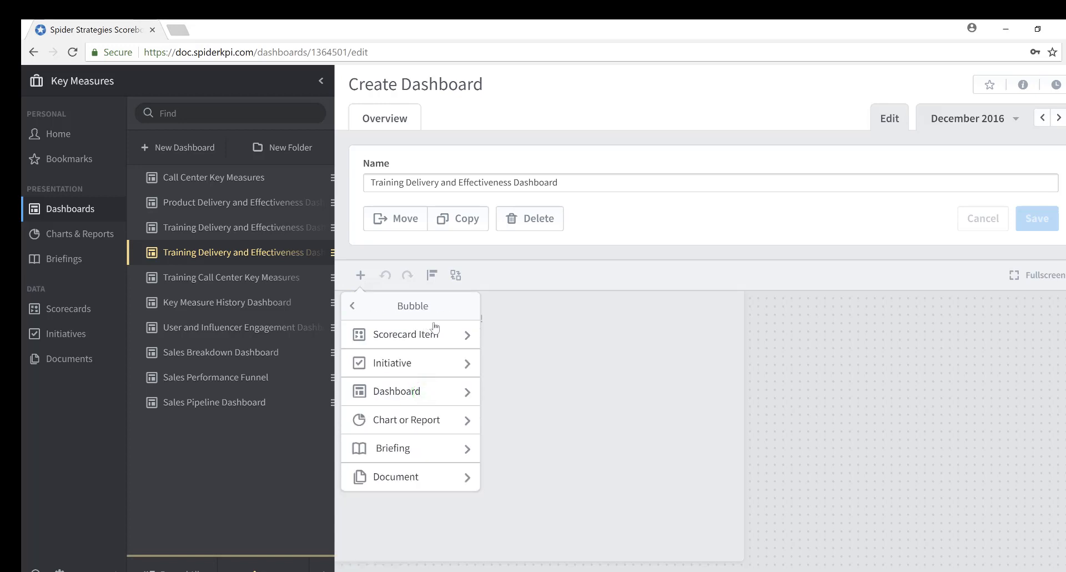
click(451, 336)
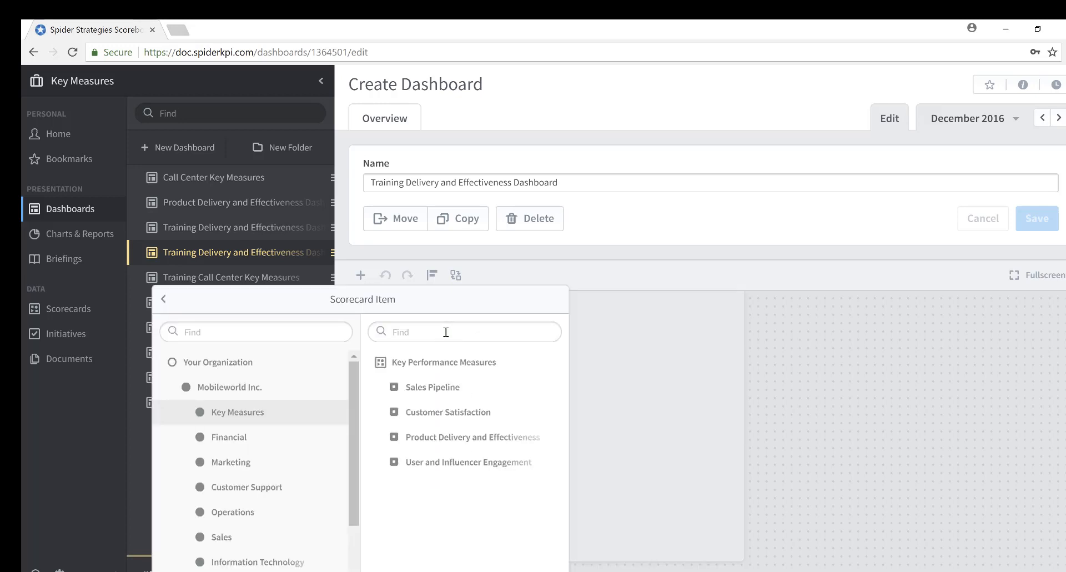
click(432, 439)
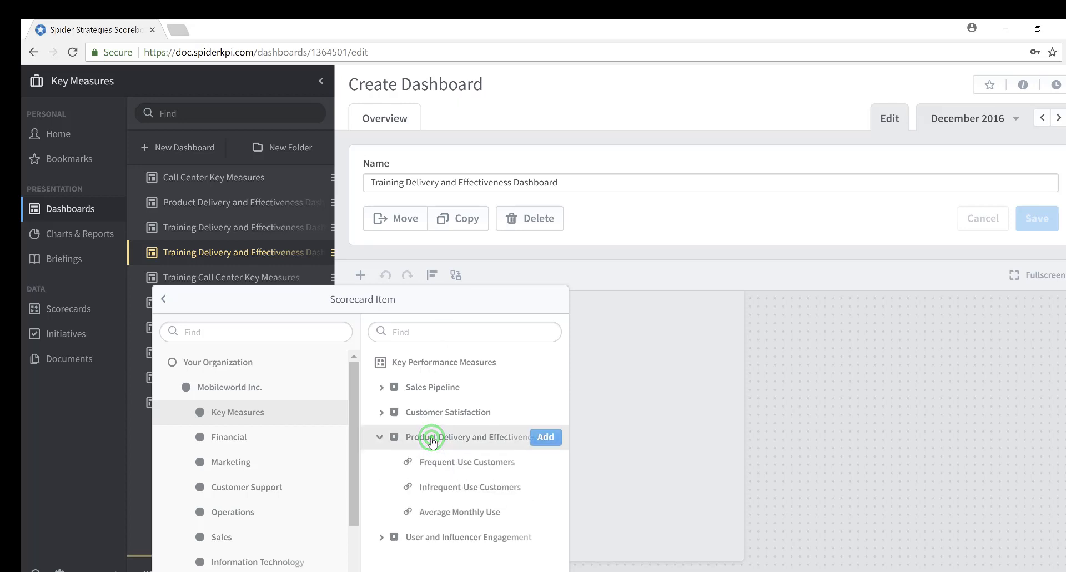
click(459, 469)
click(536, 462)
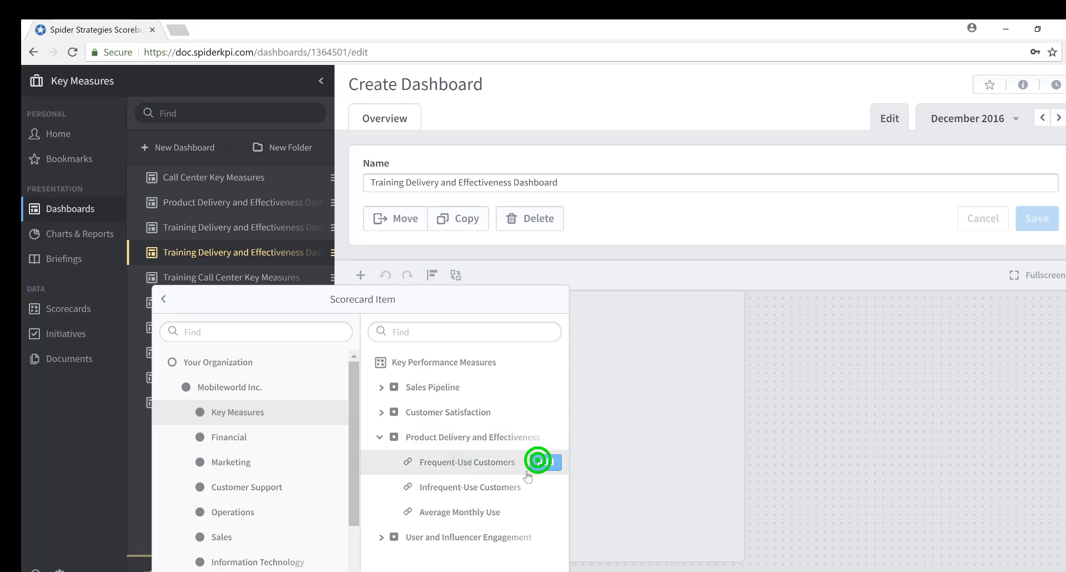
- Add bubble widgets for Infrequent-Use Customers and Average Monthly Use, and close the widget picker
click(500, 487)
click(543, 488)
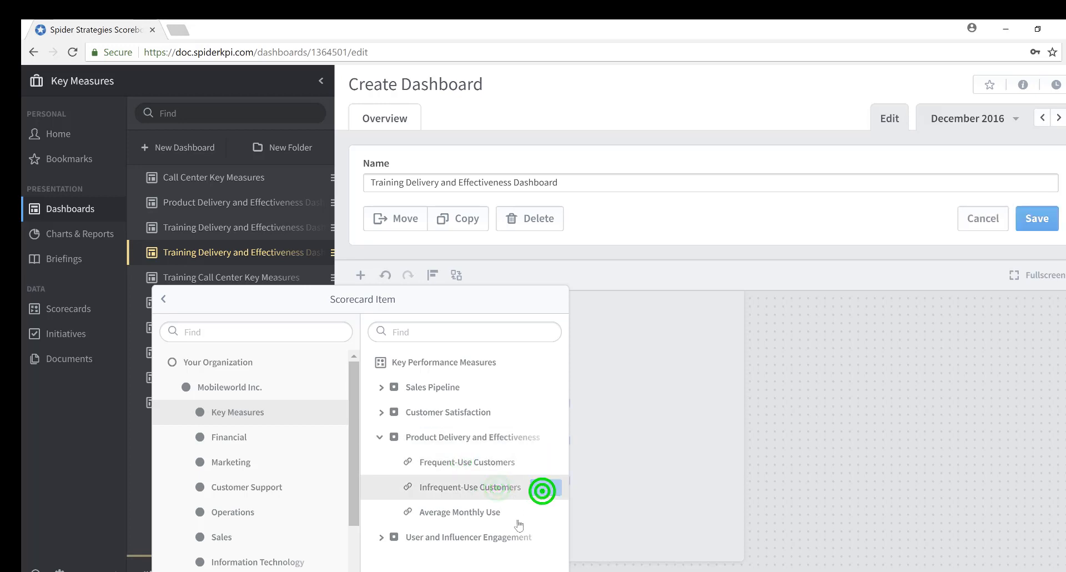
click(518, 511)
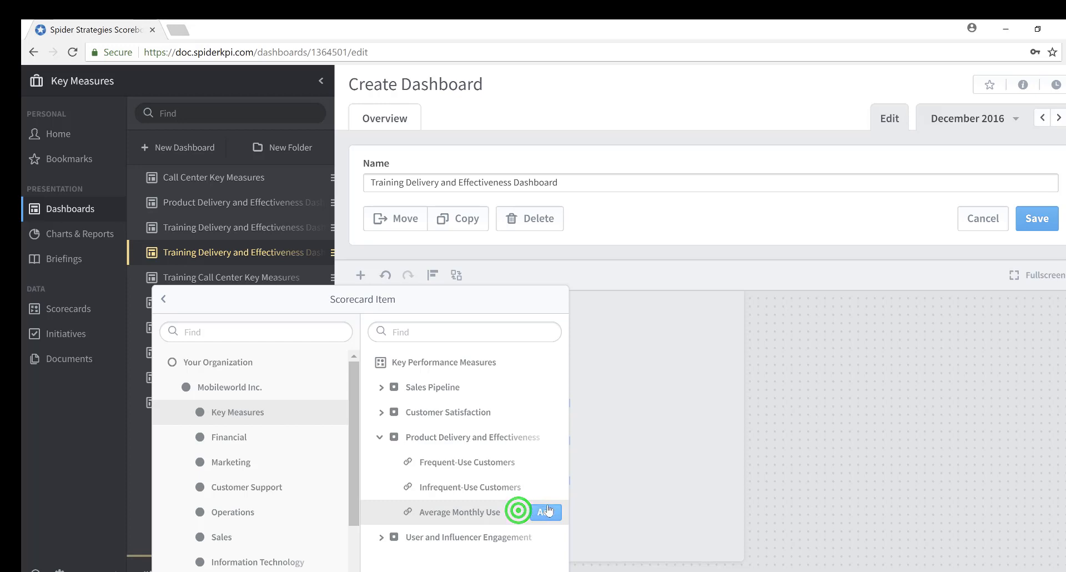
click(547, 510)
click(698, 424)
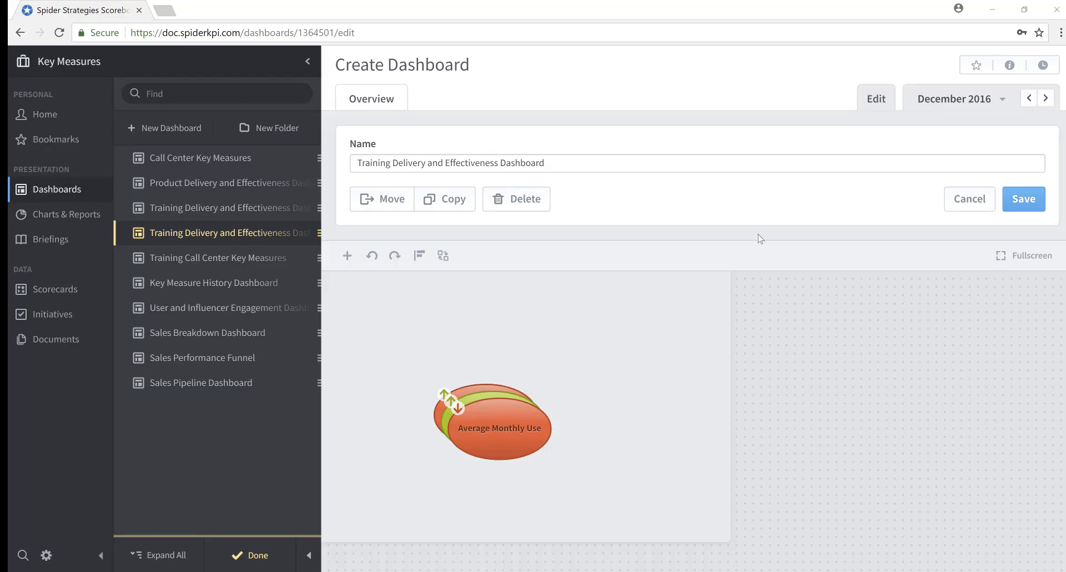
- Spread the three stacked bubbles apart so that none of them overlaps another
drag(505, 426, 684, 321)
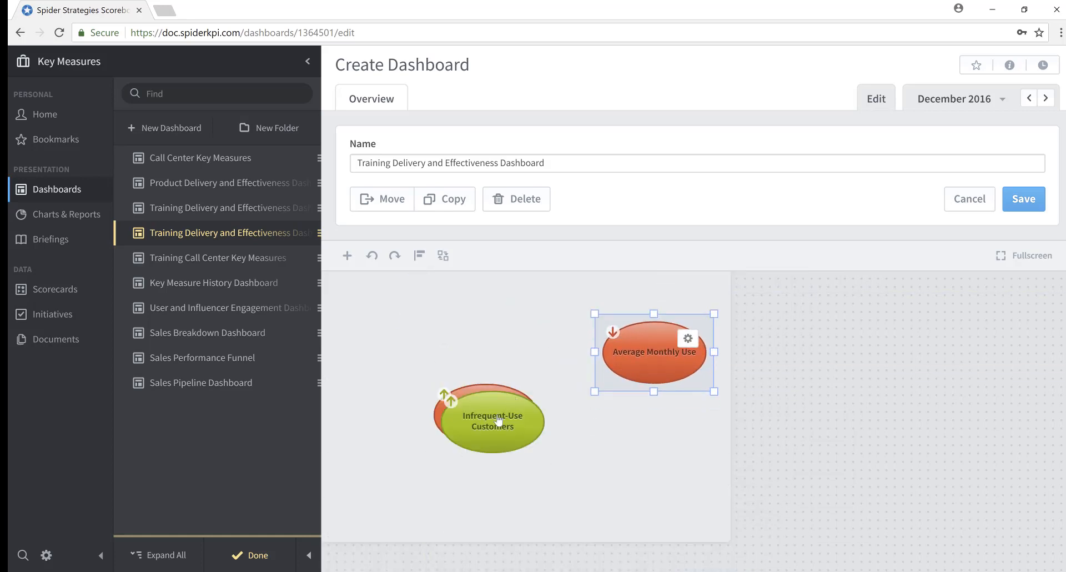
drag(489, 420, 395, 350)
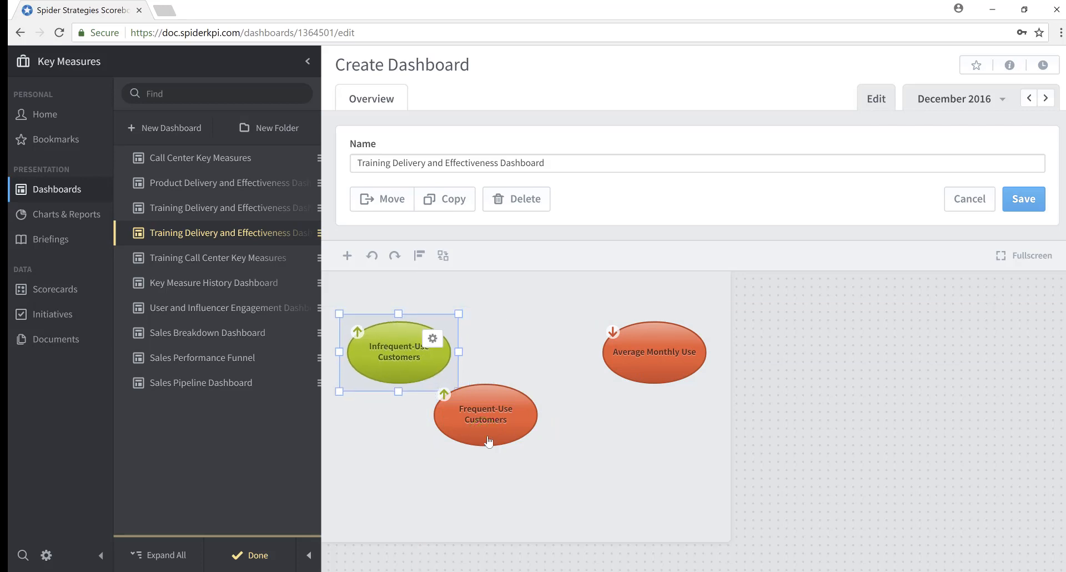
drag(488, 412, 513, 431)
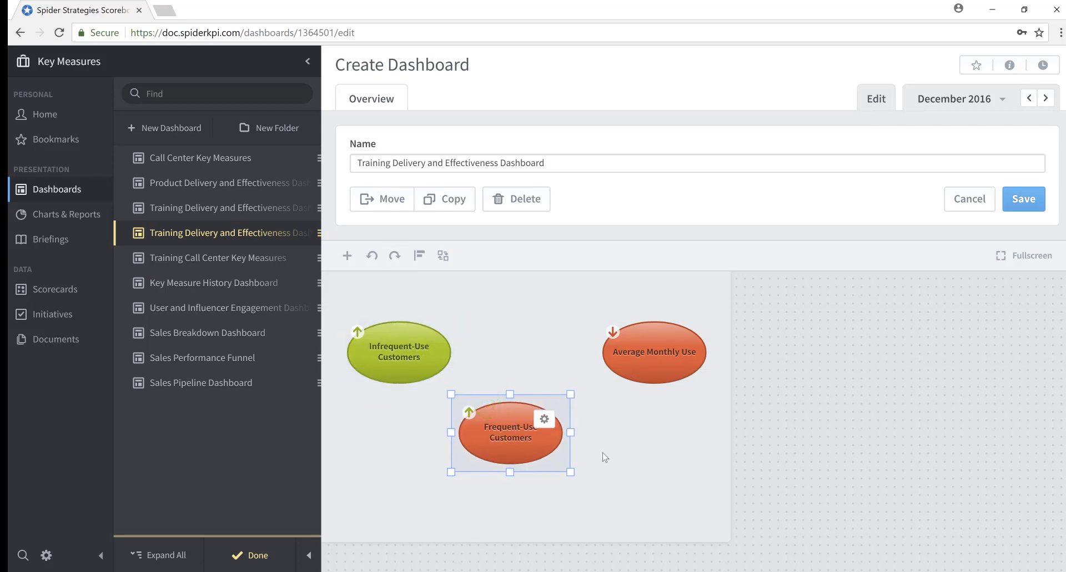
click(544, 421)
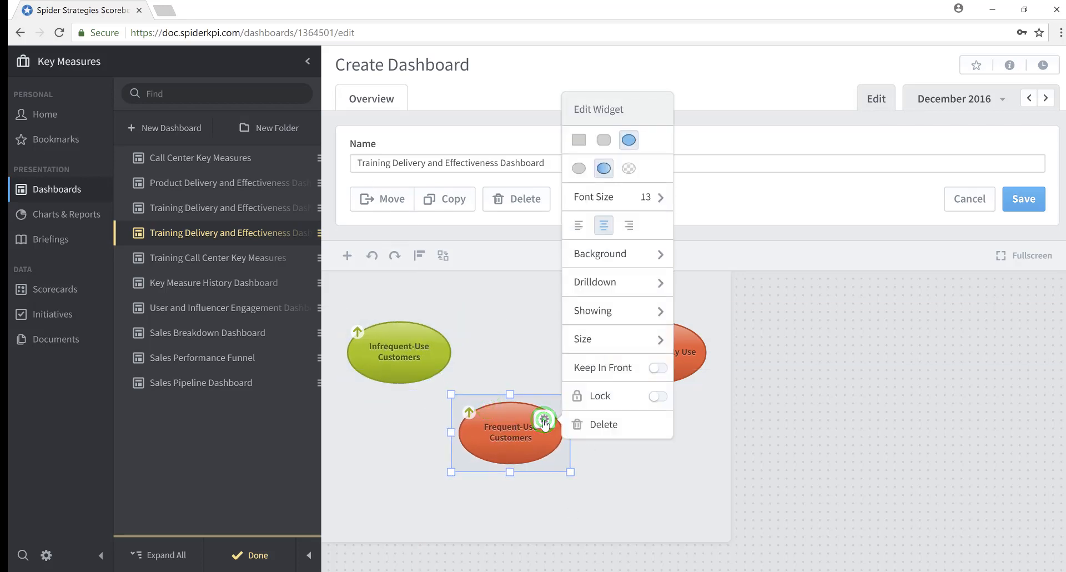
click(508, 340)
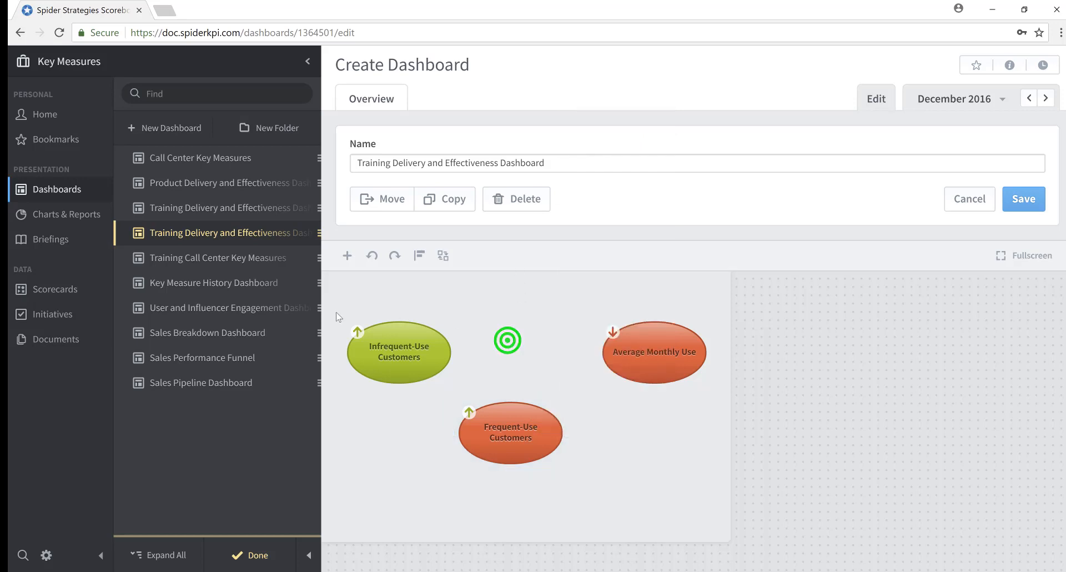
- Select all three bubbles and give them a rounded rectangle shape and a solid background
drag(342, 299, 724, 503)
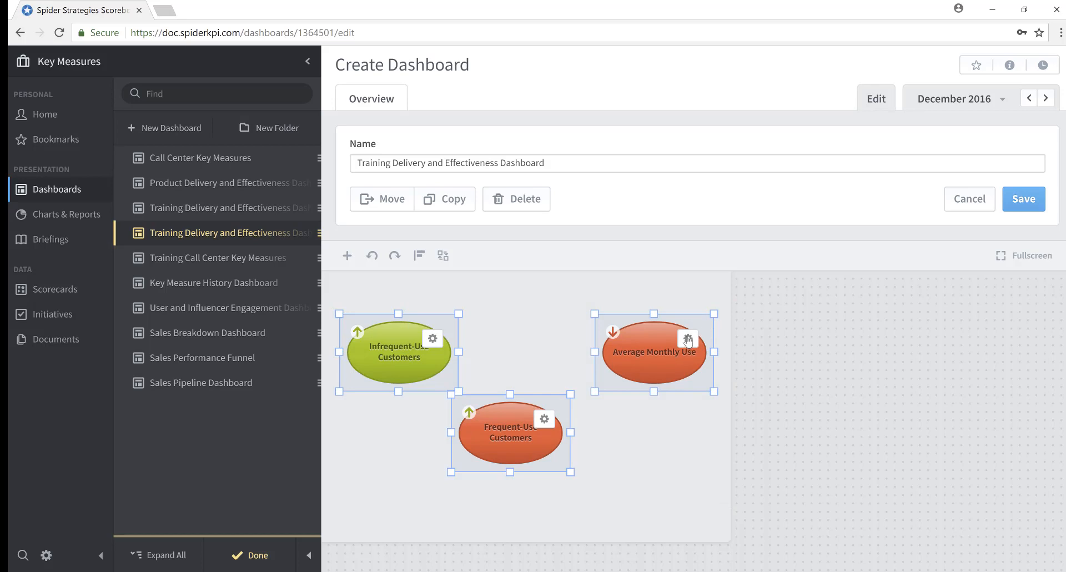
click(688, 339)
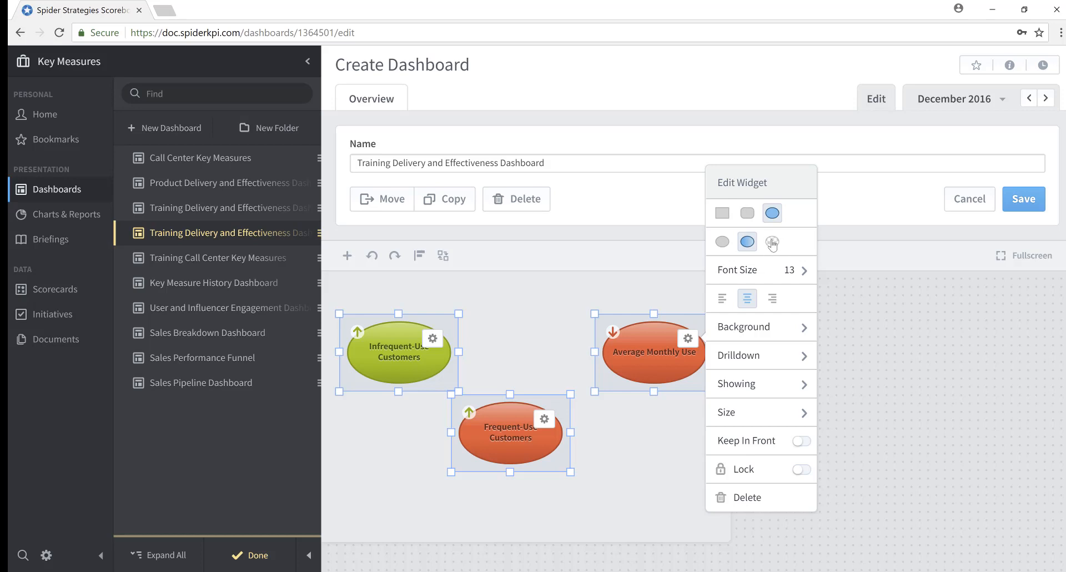
click(748, 213)
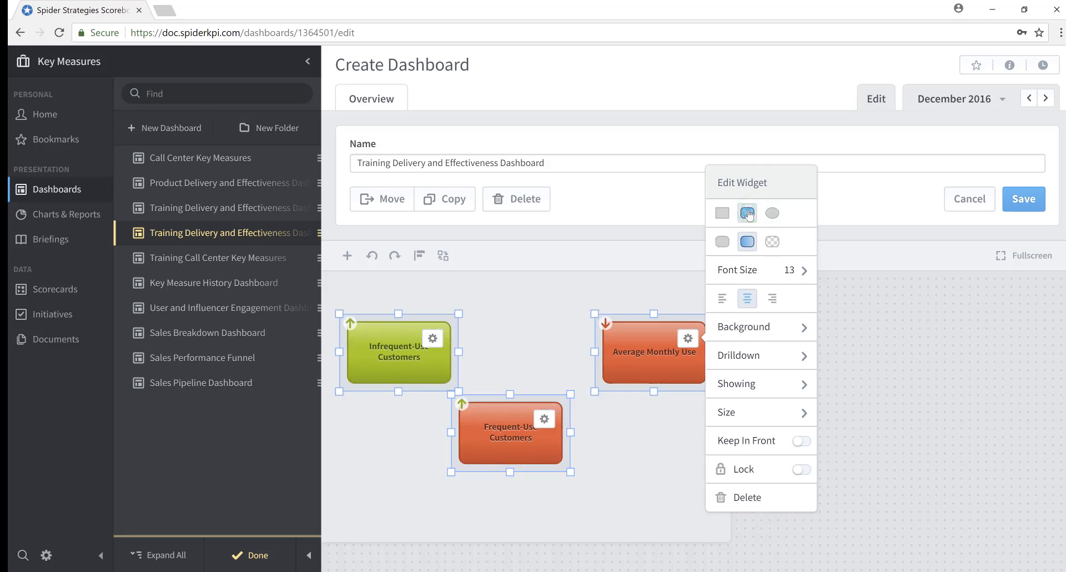
click(804, 328)
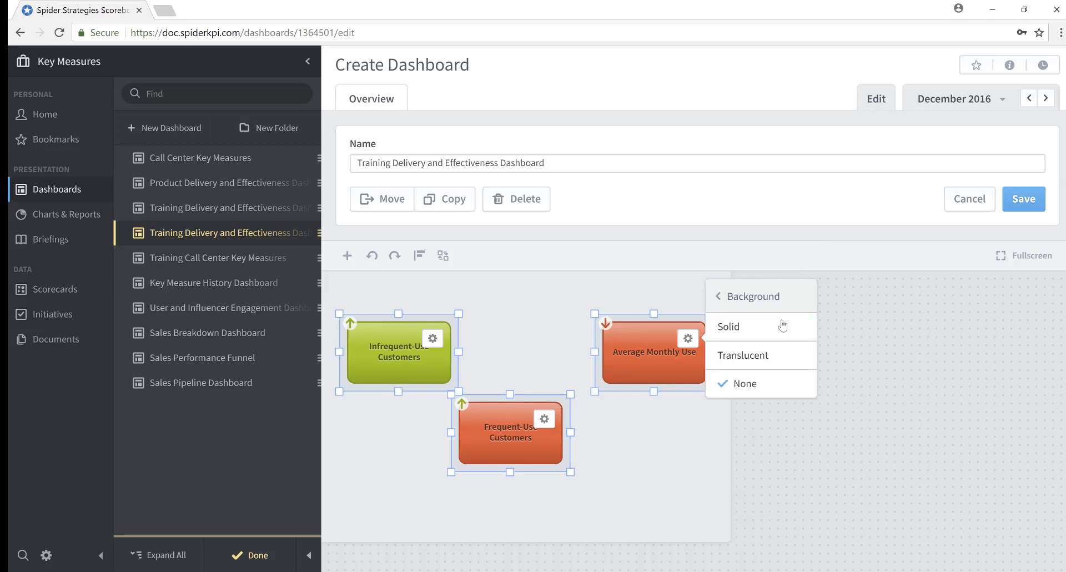
click(774, 327)
click(767, 297)
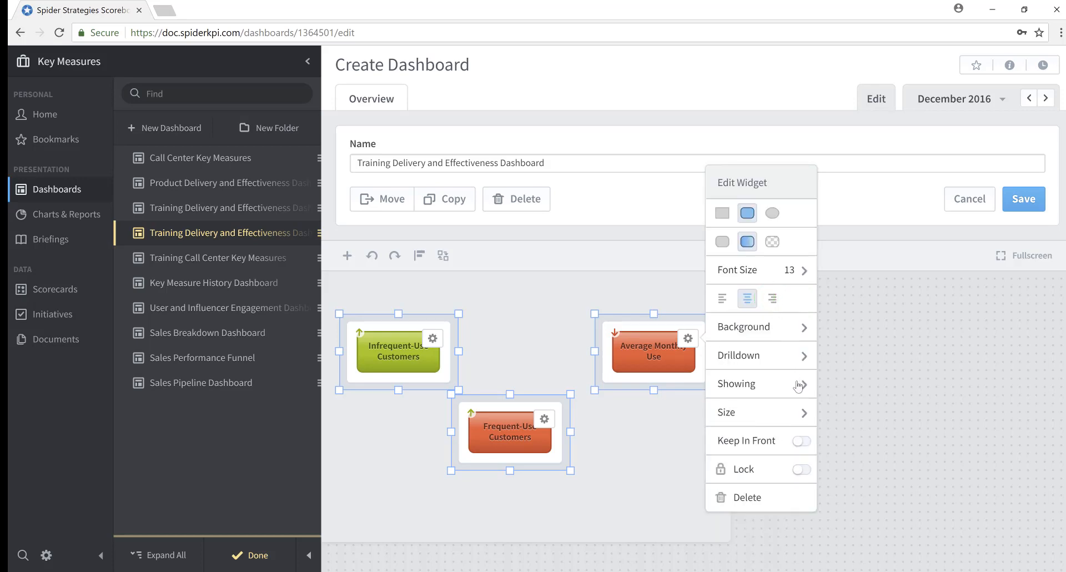
- Show the description, actual value and score on the three selected widgets
click(802, 388)
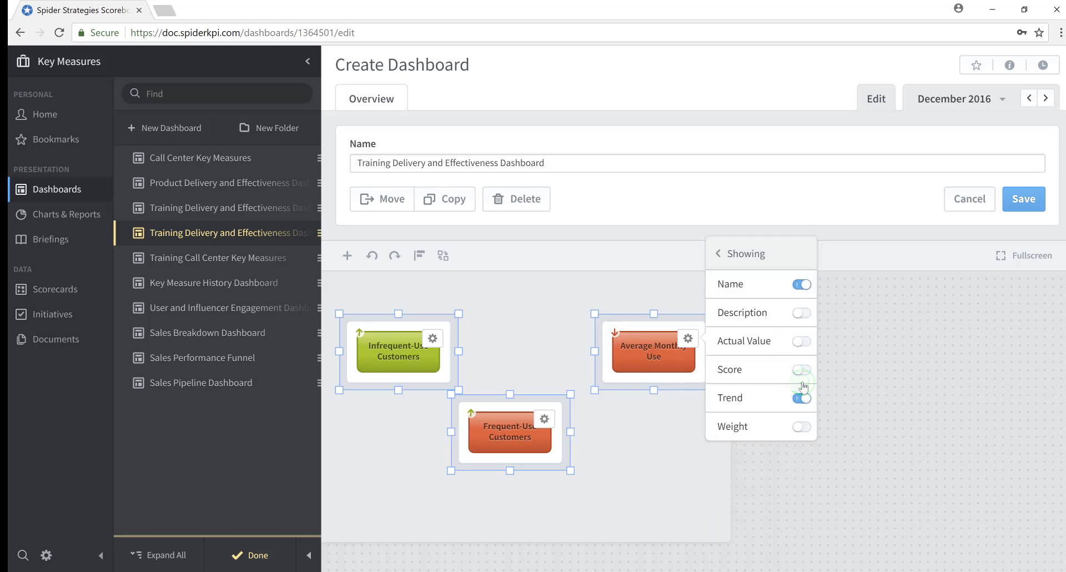
click(800, 314)
click(801, 341)
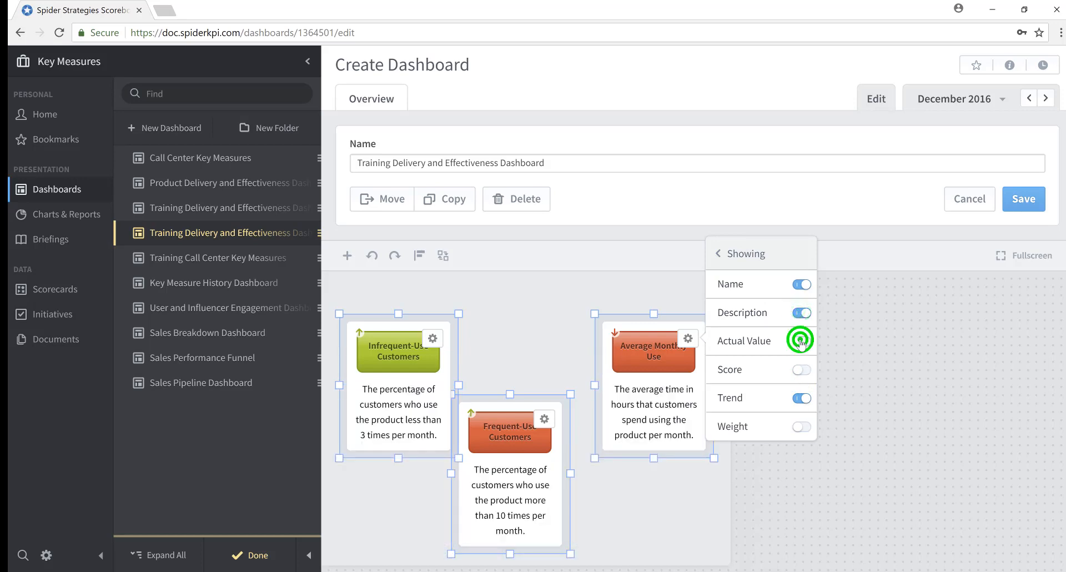
click(801, 370)
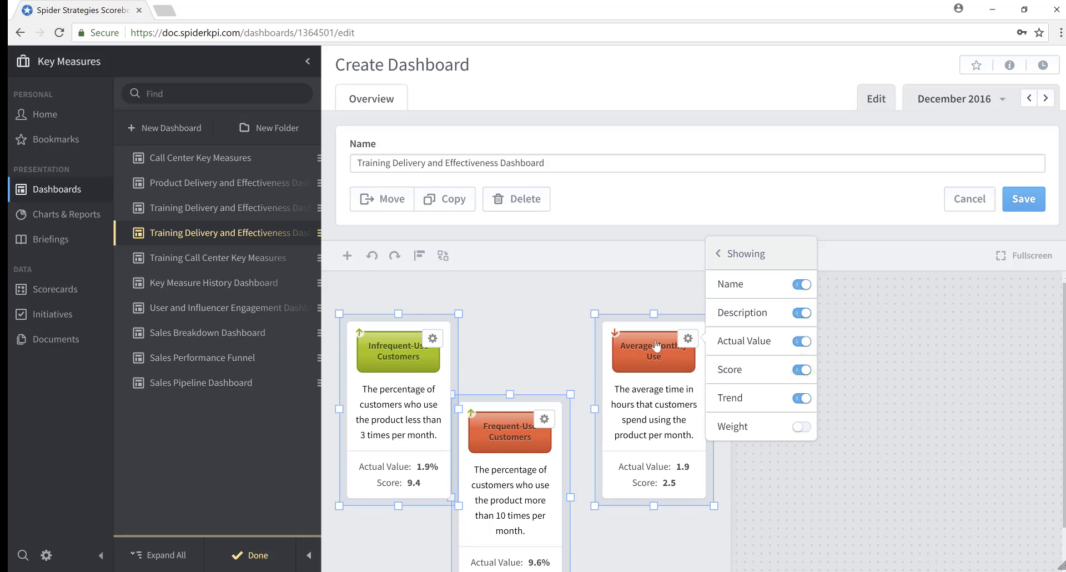
click(718, 253)
- Set the width of the three selected widgets to 250, and deselect them
click(776, 409)
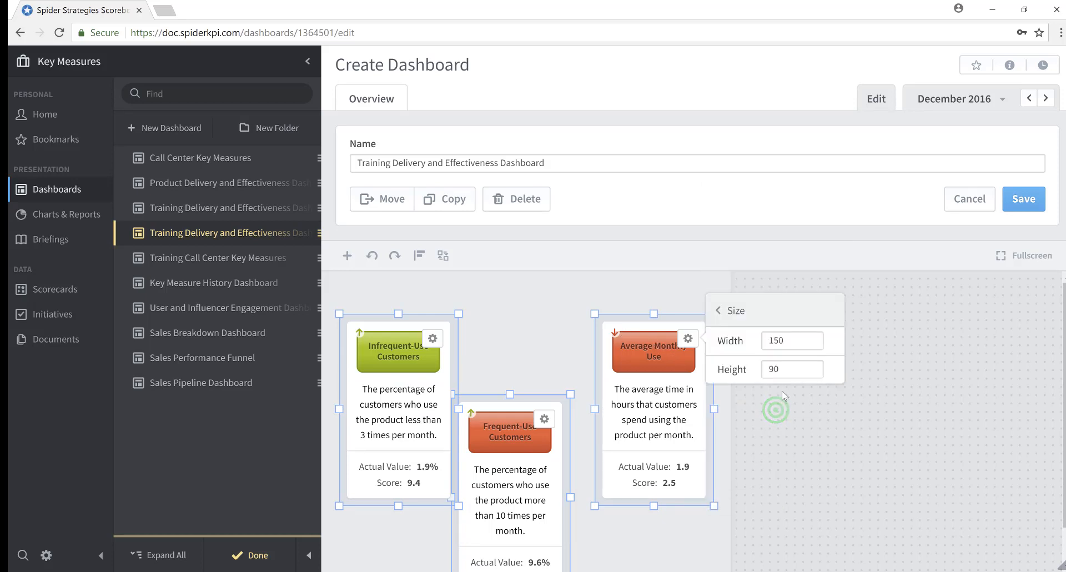
drag(797, 340, 770, 341)
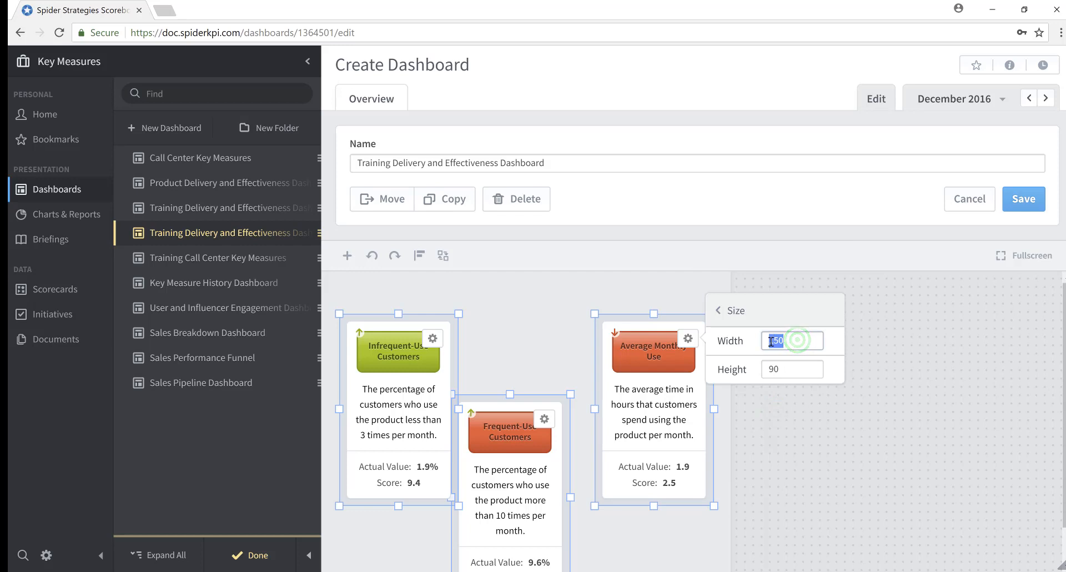
text(25)
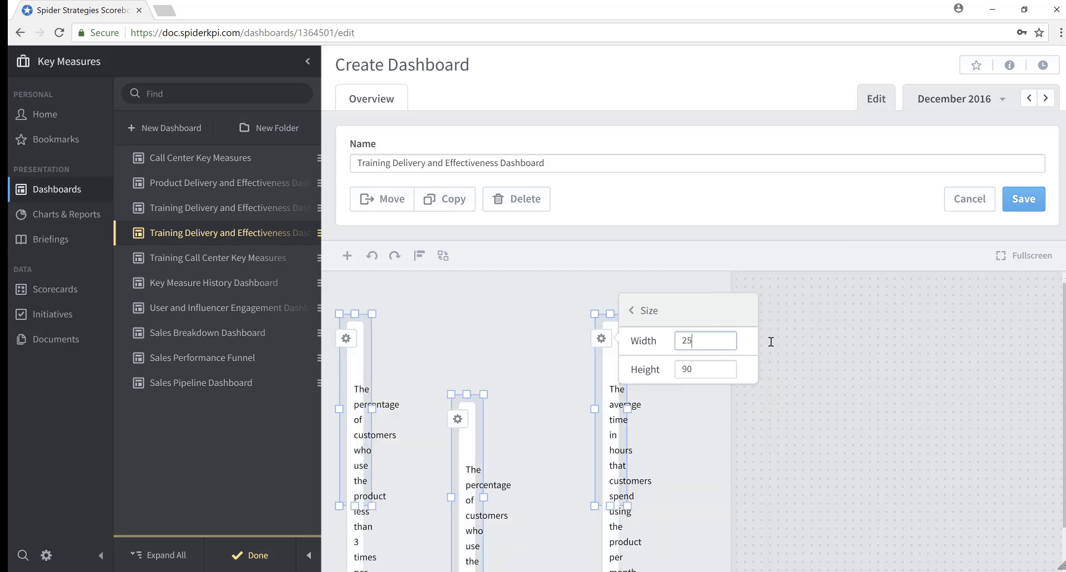
text(0)
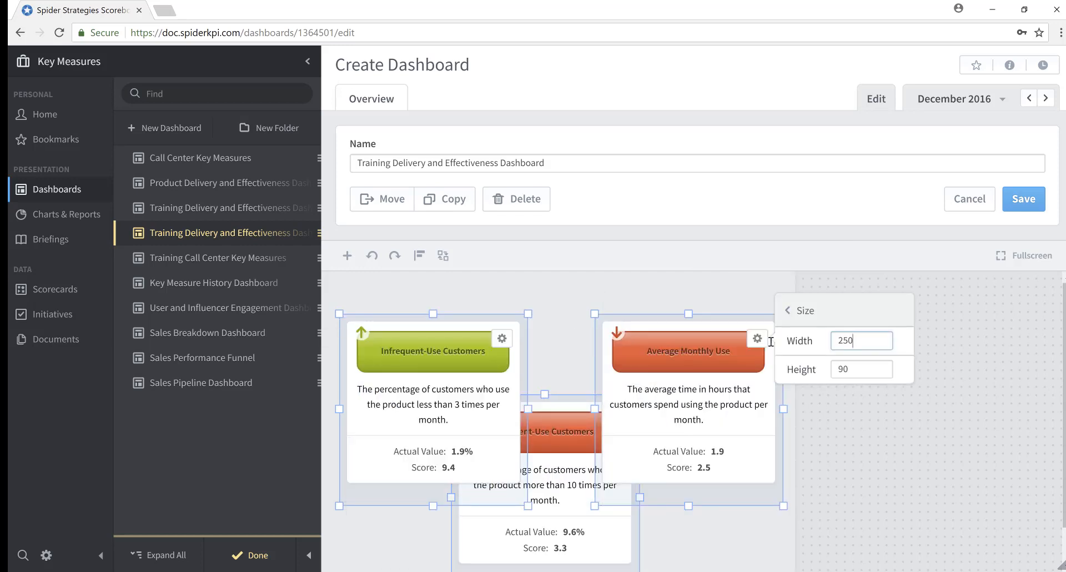
click(563, 295)
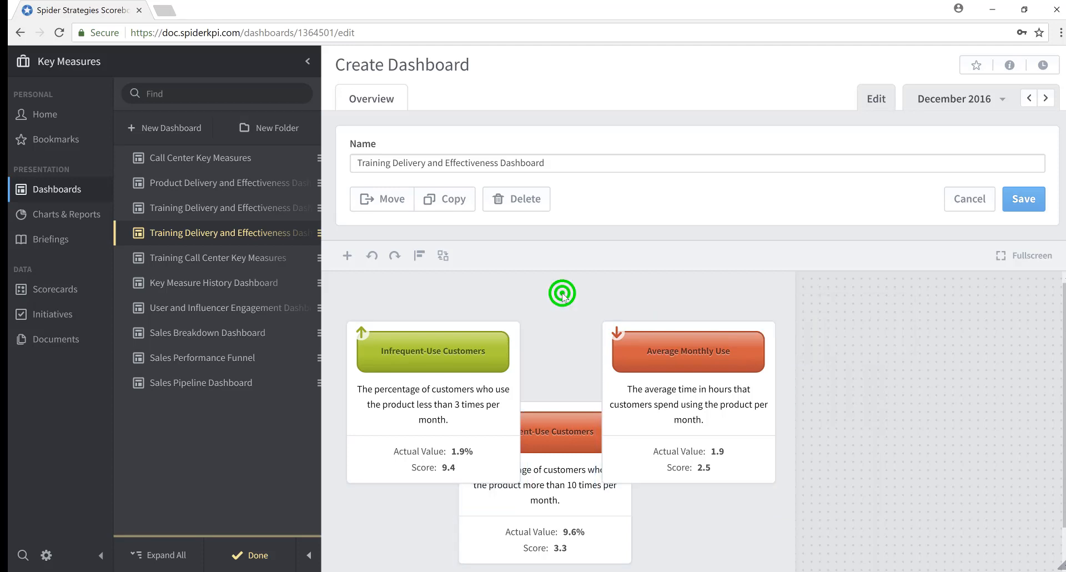
- Arrange the widgets in a row without overlap: Infrequent-Use Customers, Frequent-Use Customers, Average Monthly Use
drag(687, 348, 847, 327)
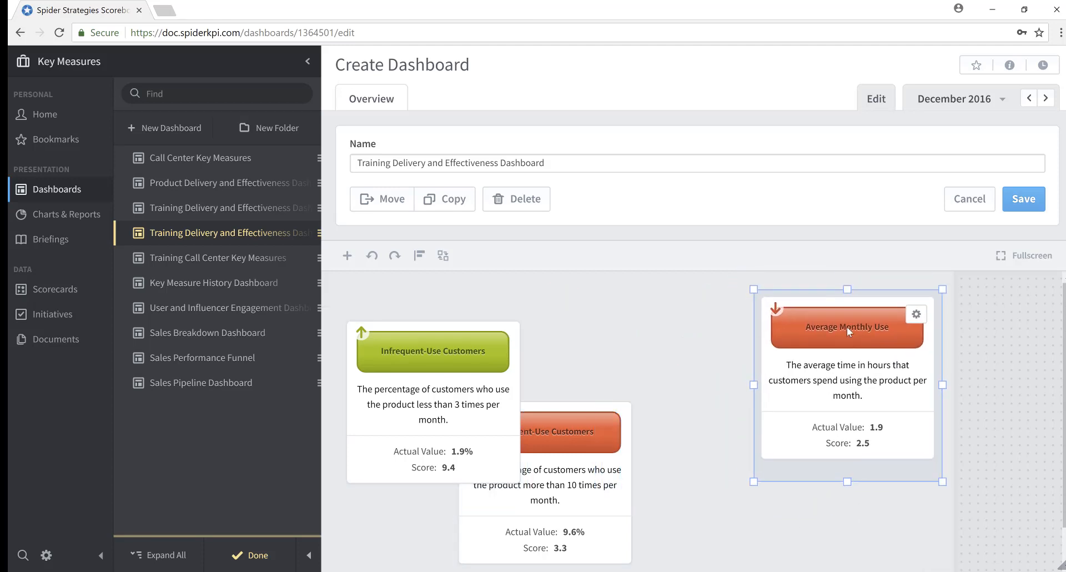
drag(587, 432, 691, 331)
drag(499, 355, 502, 330)
click(583, 494)
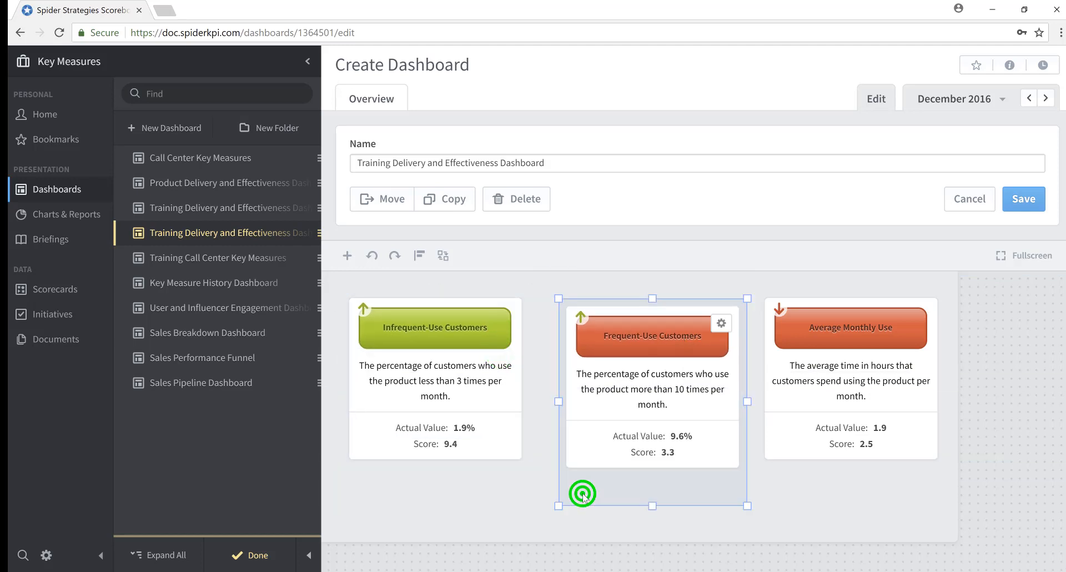
- Align the three bubble widgets by their top edges and shift the Frequent-Use Customers widget slightly to even out the spacing
click(950, 381)
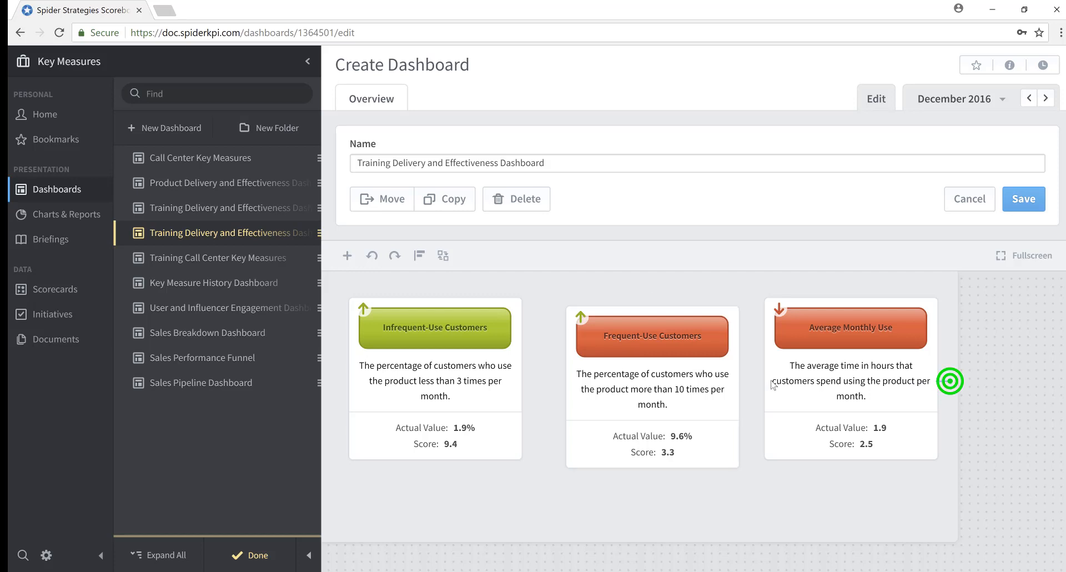
drag(772, 384, 338, 382)
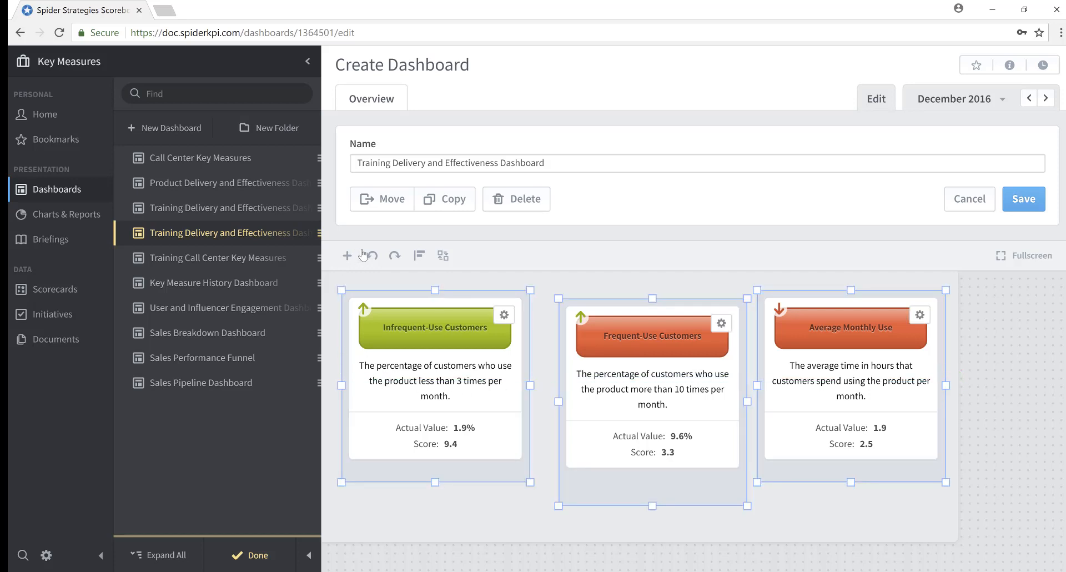
click(421, 257)
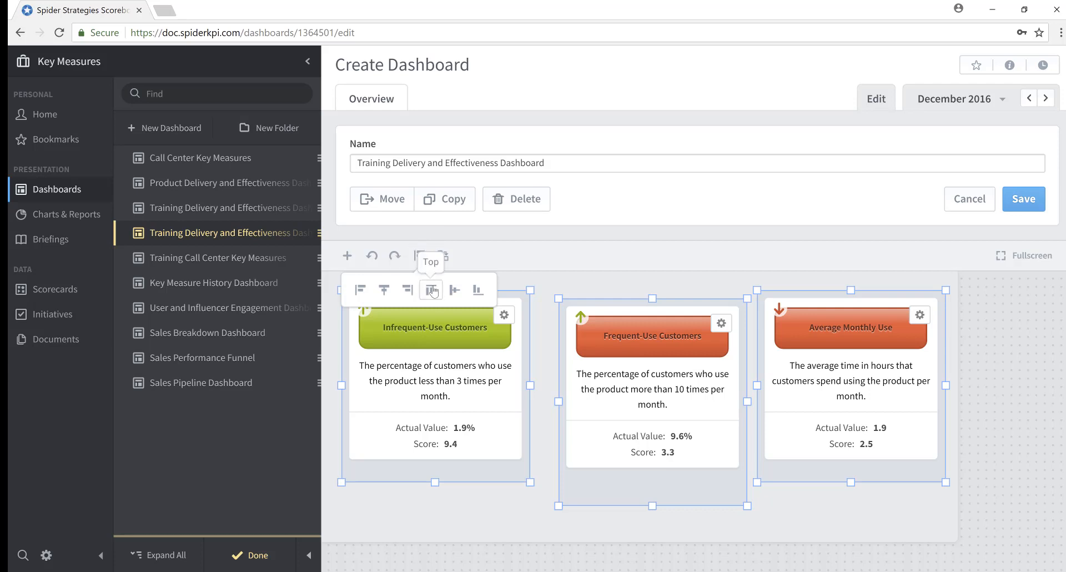
click(432, 290)
click(769, 515)
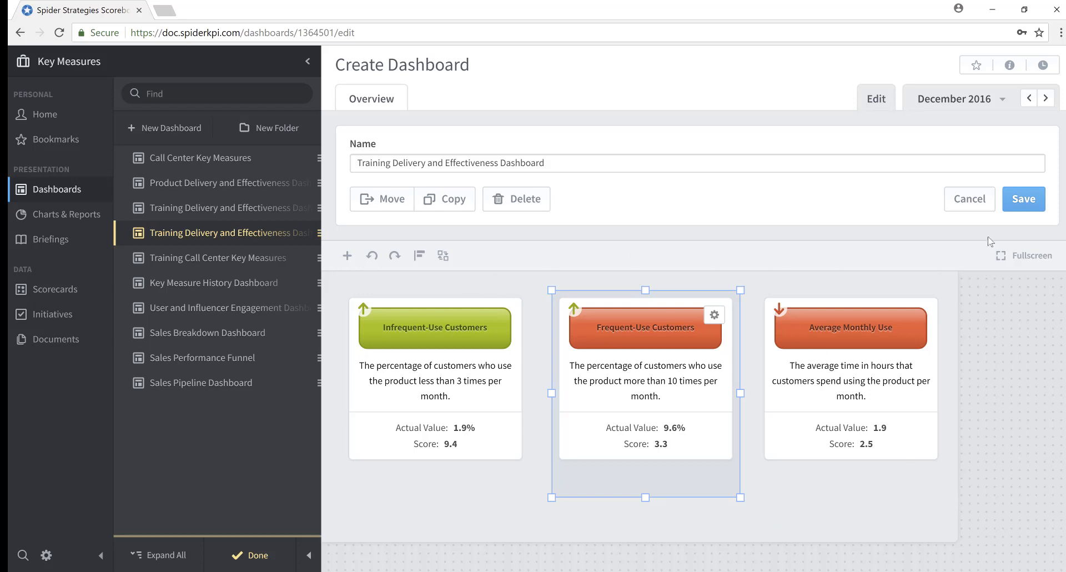
- Switch the dashboard editor to fullscreen and add a scorecard item chart of Frequent-Use Customers from Product Delivery and Effectiveness
click(1031, 259)
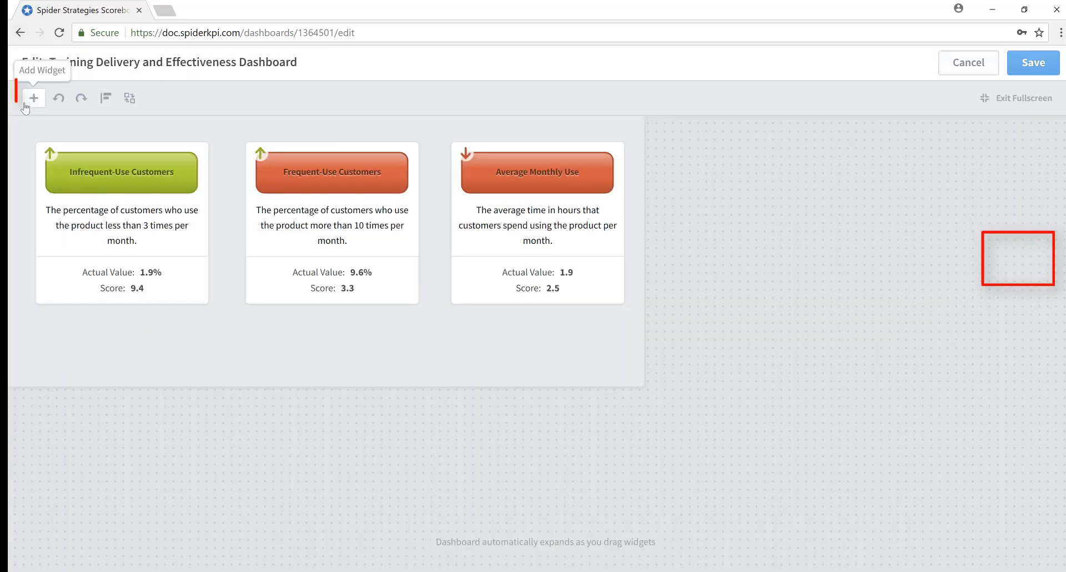
click(34, 98)
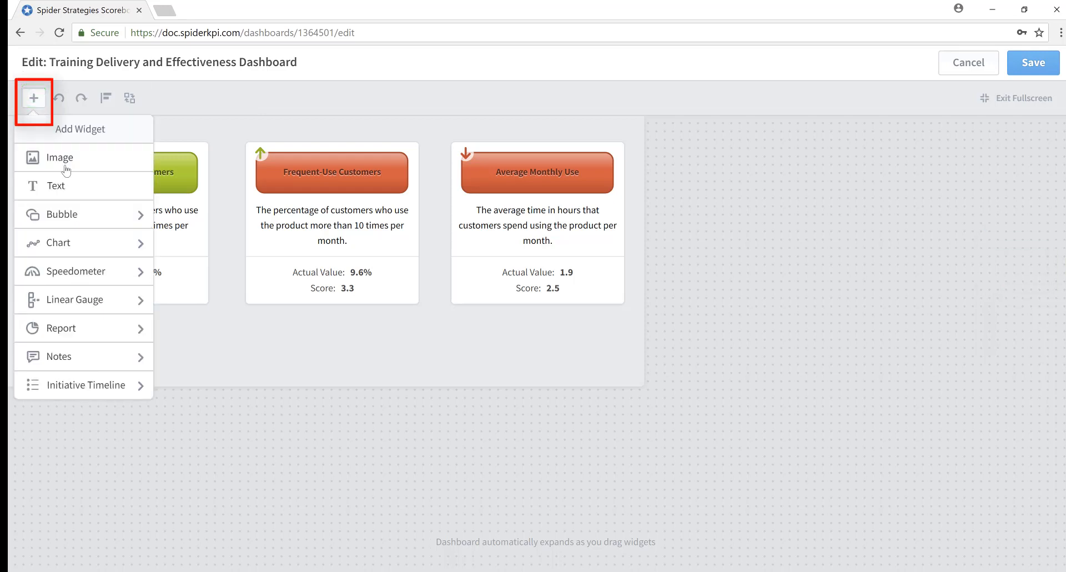
click(81, 244)
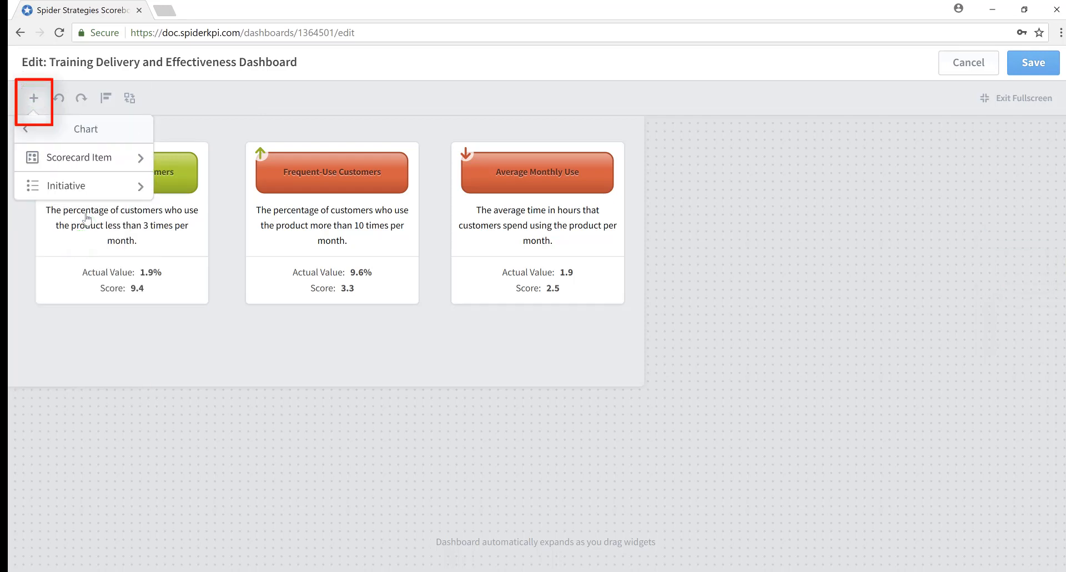
click(98, 157)
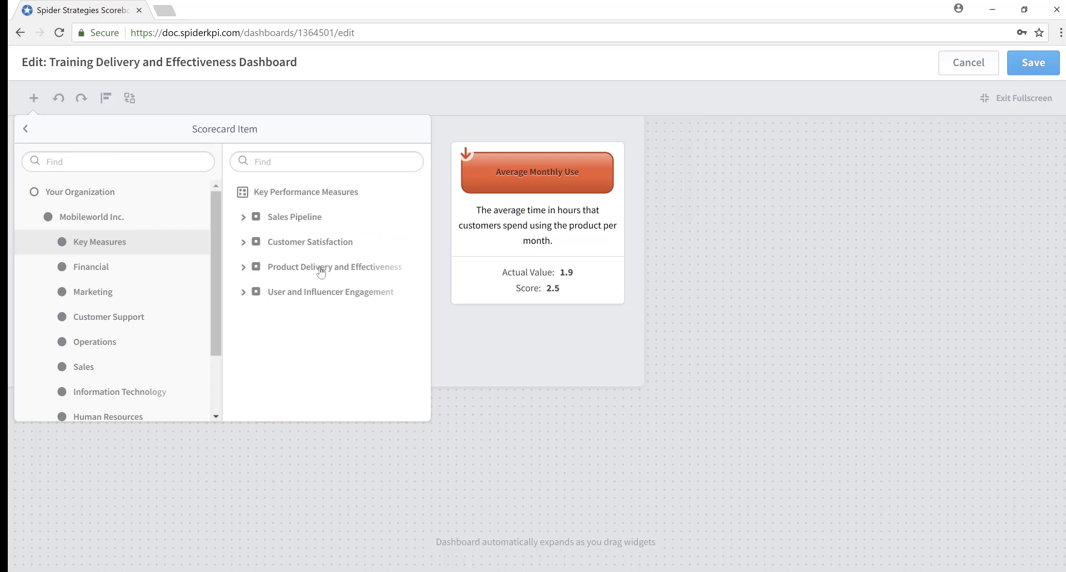
click(320, 268)
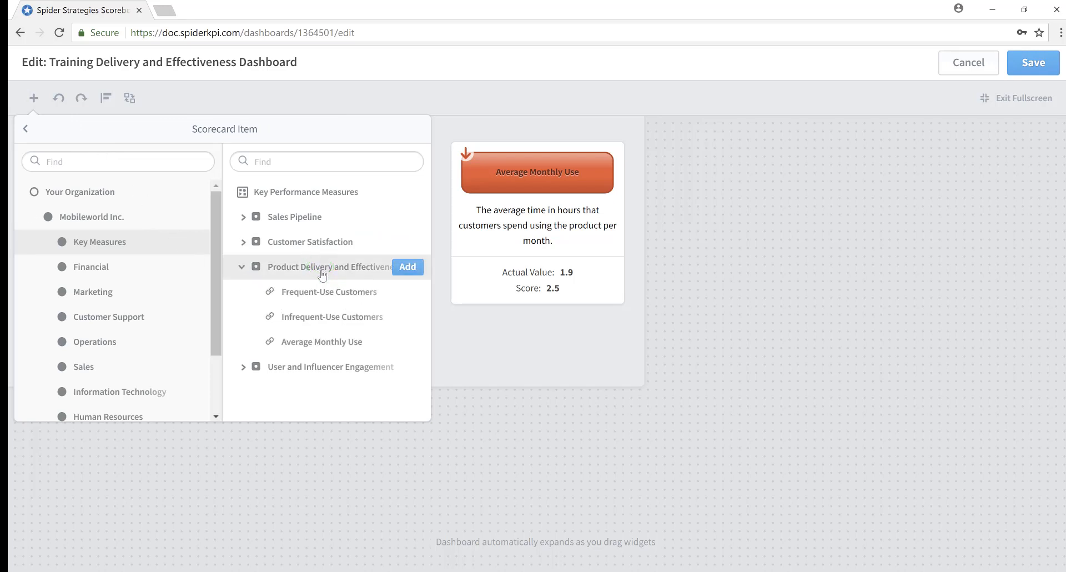
click(326, 296)
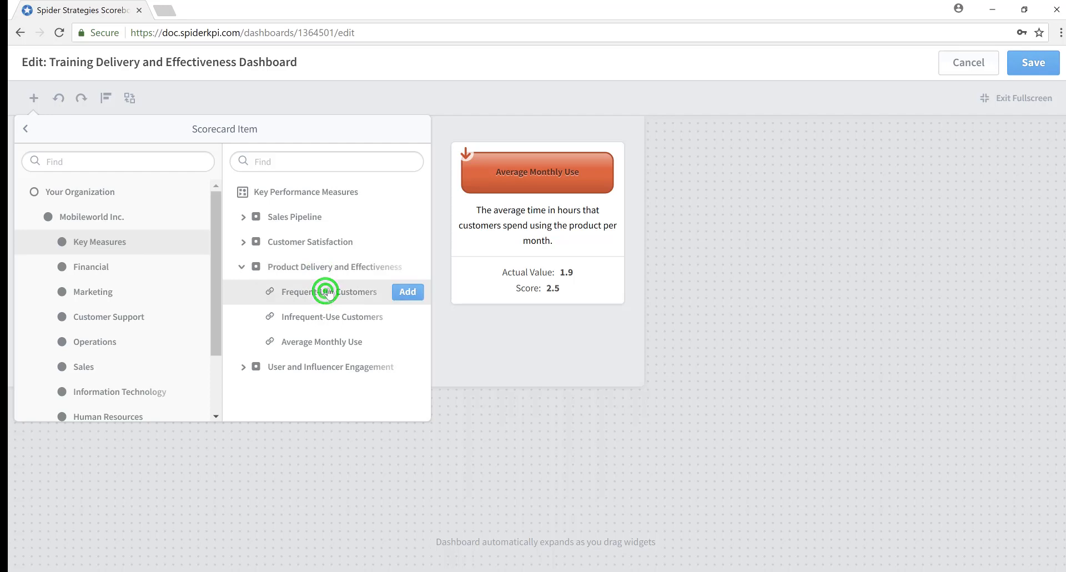
click(407, 294)
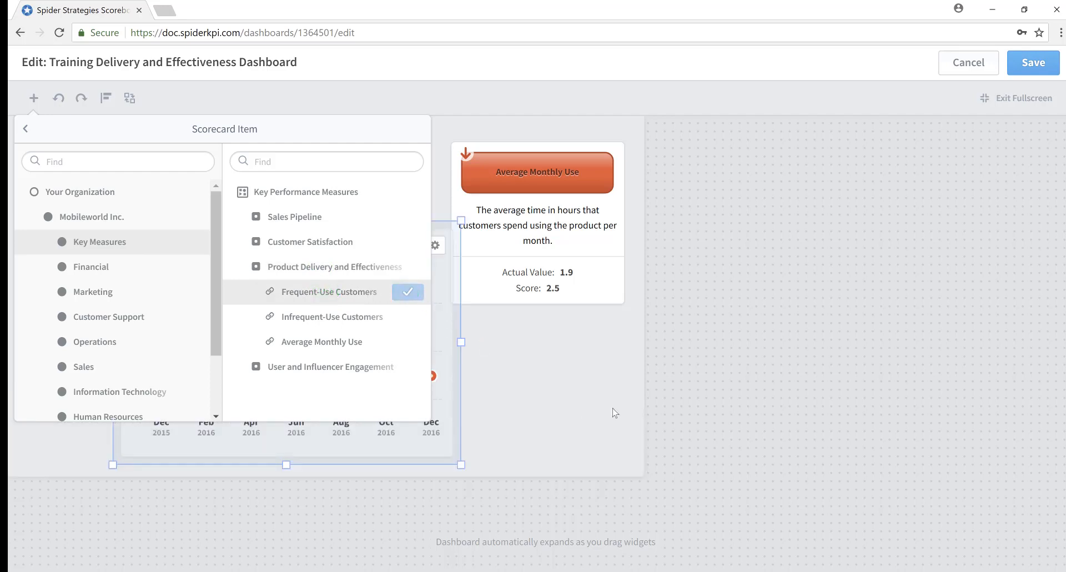
click(581, 376)
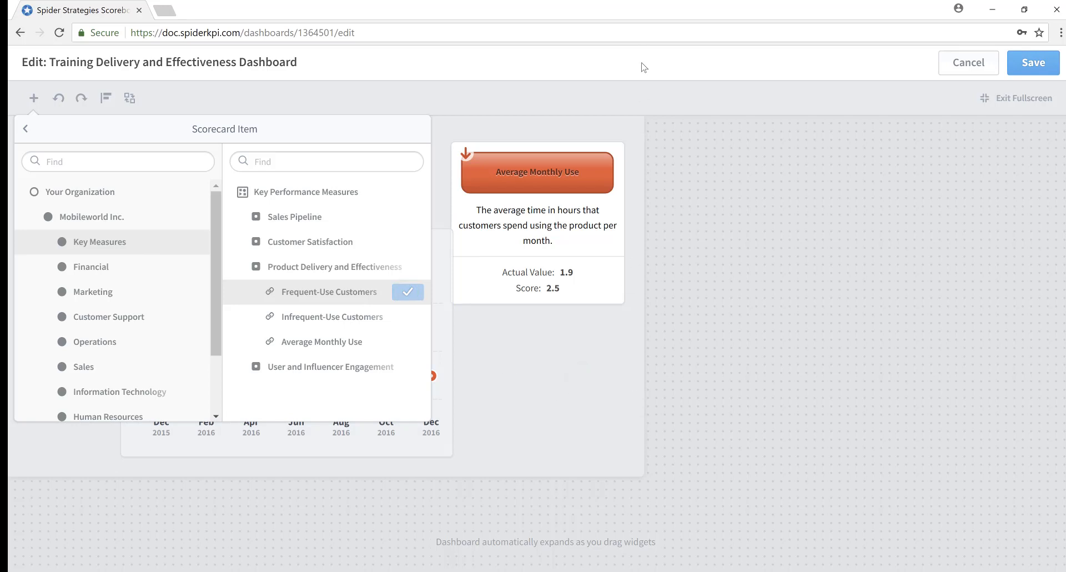
click(679, 70)
- Move the Frequent-Use Customers chart below the bubble widgets and widen it to span the whole row
click(382, 338)
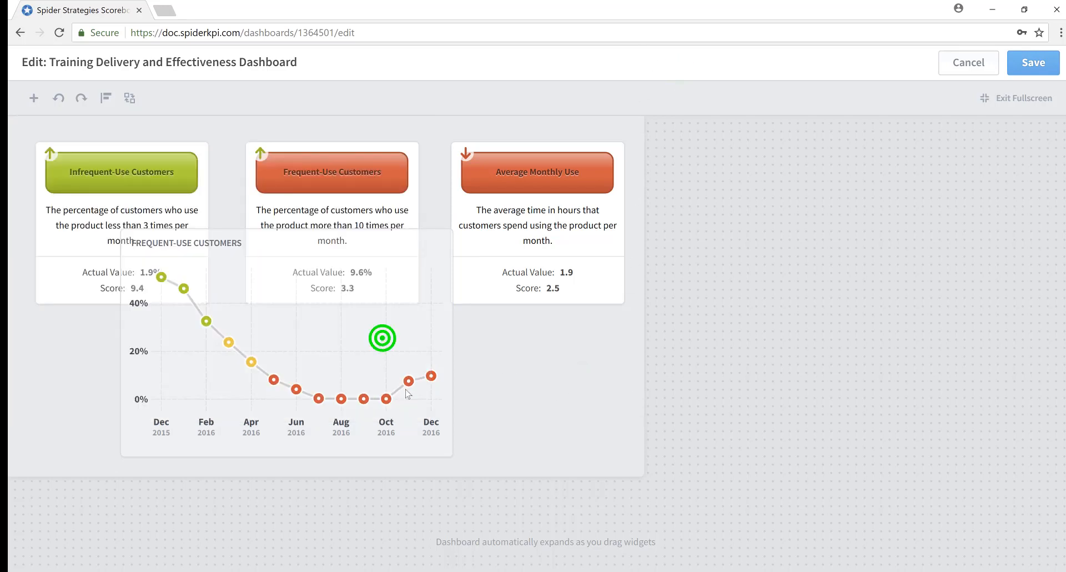
drag(406, 390, 537, 356)
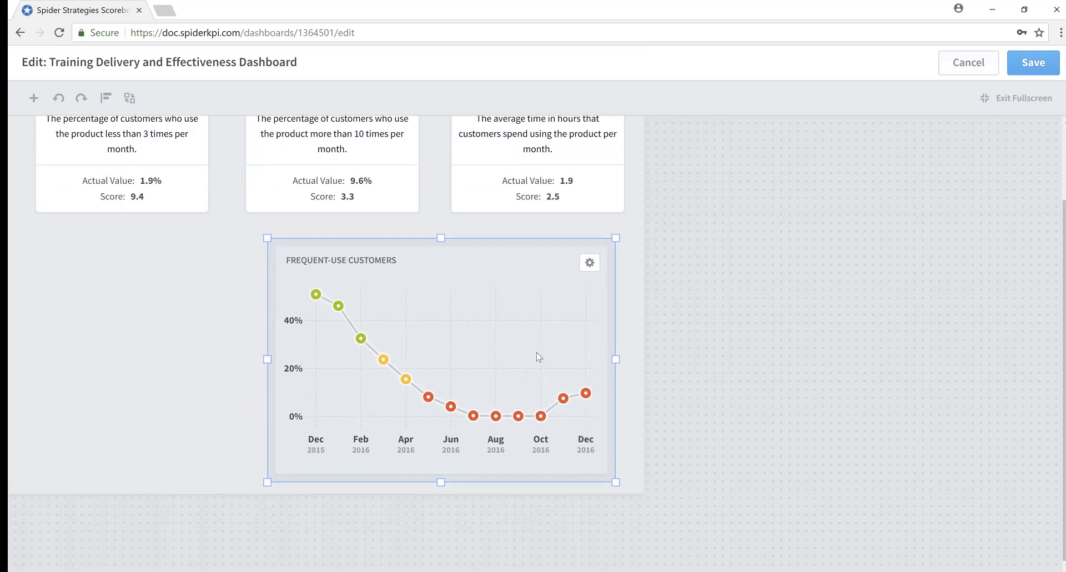
scroll(411, 399, up, 2)
drag(261, 440, 34, 449)
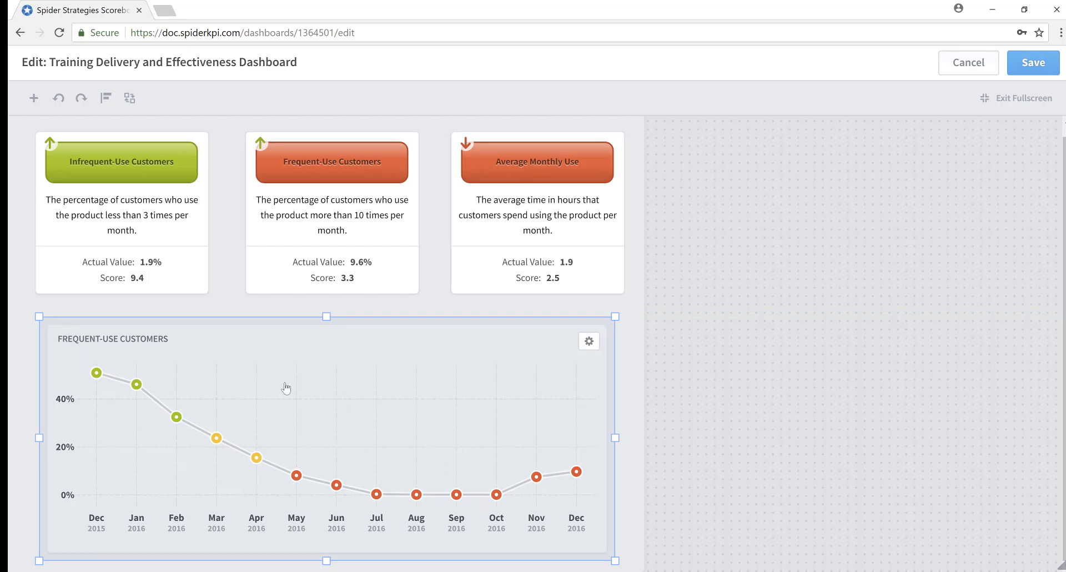
- Add the actual value of Infrequent-Use Customers as a second series in the chart
click(589, 344)
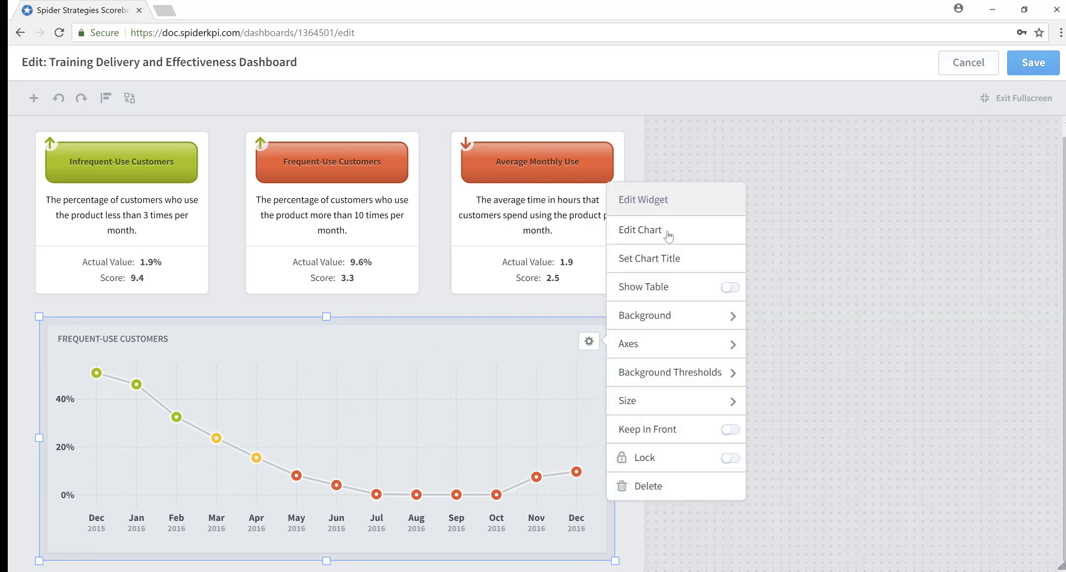
click(669, 235)
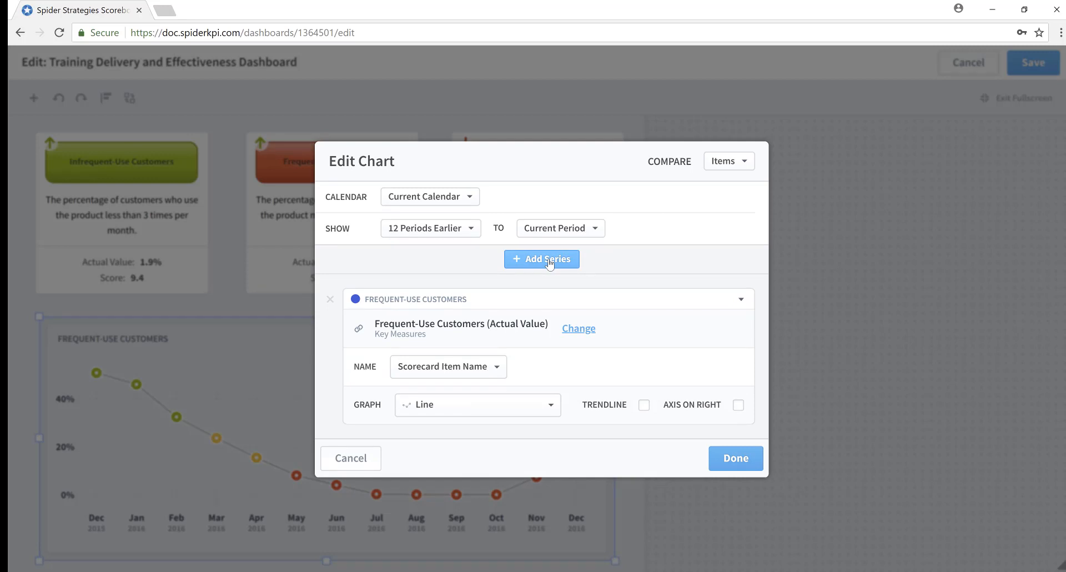
click(550, 263)
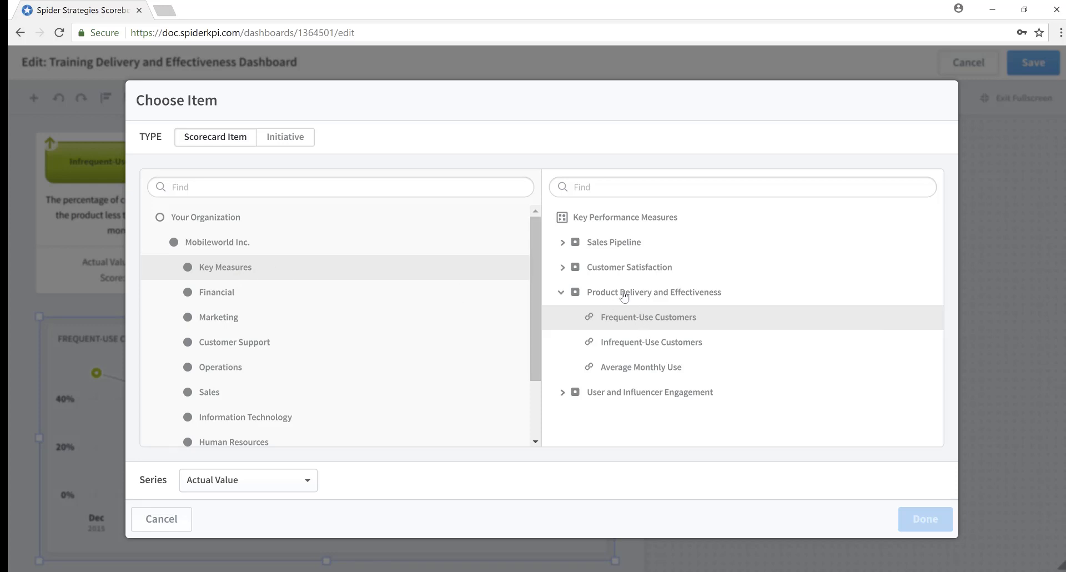
click(642, 339)
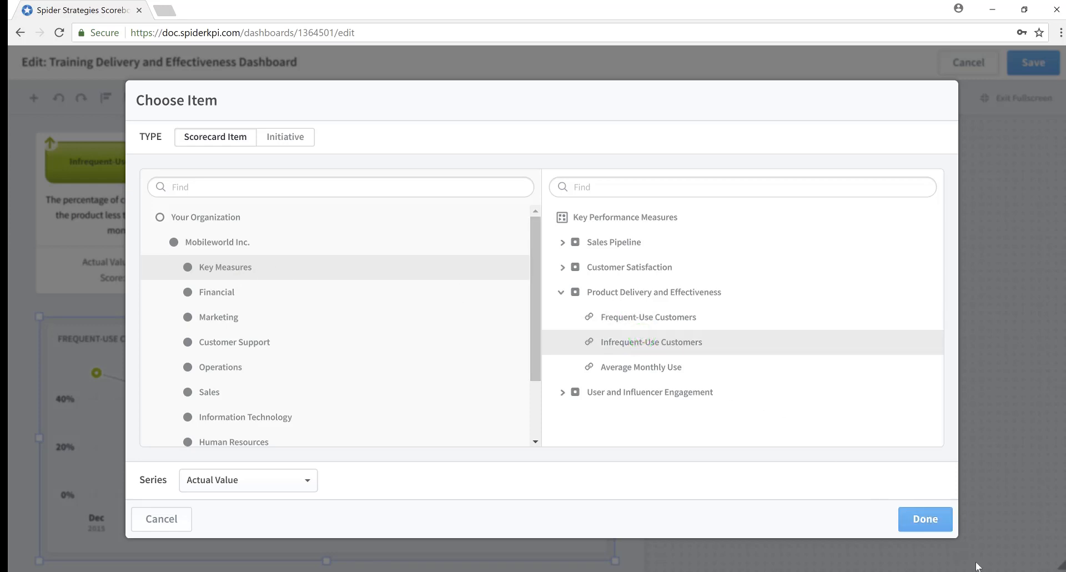
click(928, 523)
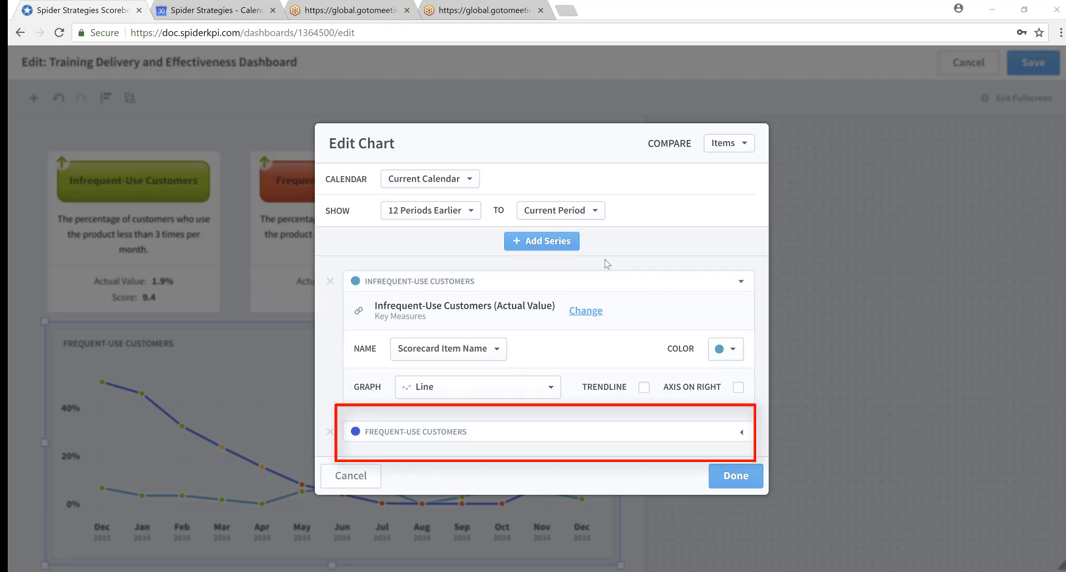
- Set the chart's period range to start at 5 Periods Earlier
click(472, 212)
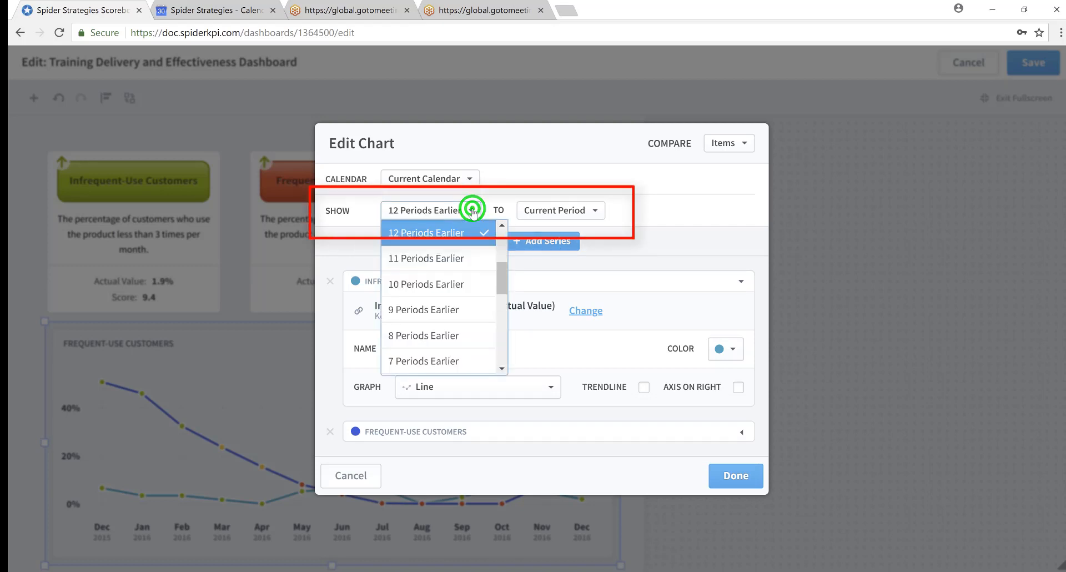
click(500, 350)
scroll(499, 350, down, 2)
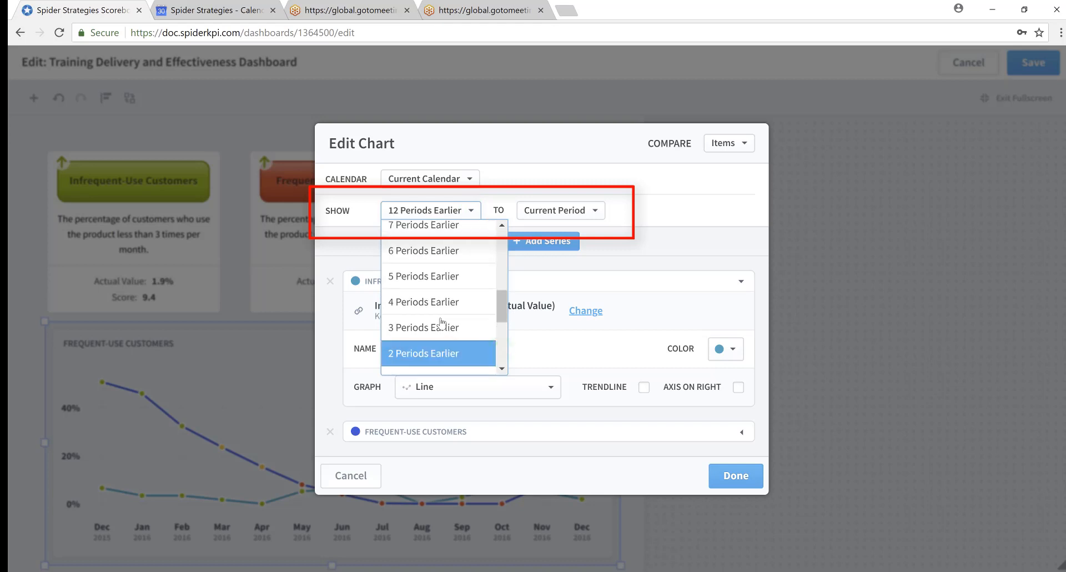
click(437, 278)
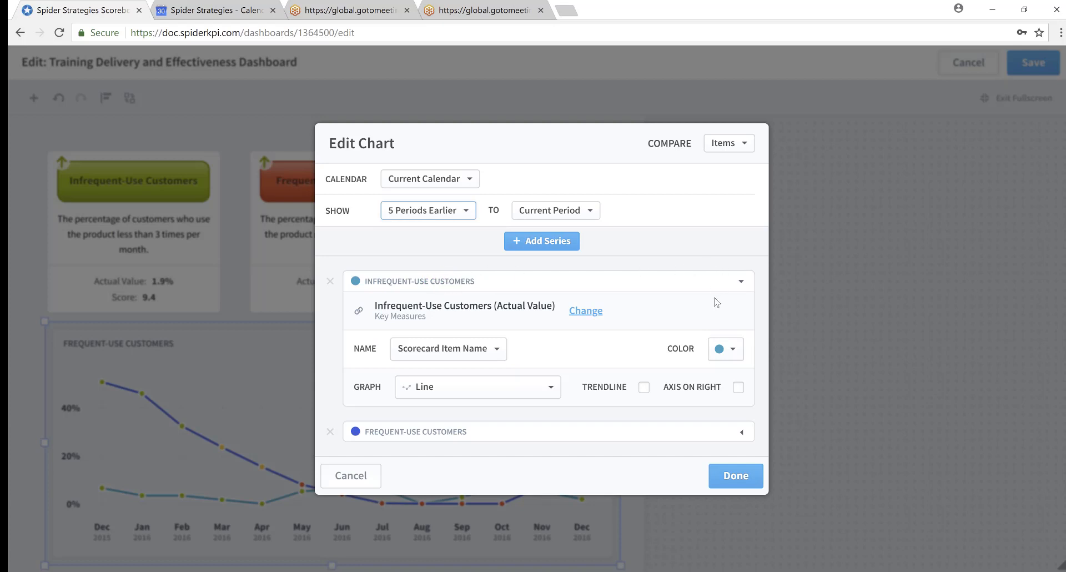
- Color the Infrequent-Use Customers series red and apply the chart changes
click(735, 349)
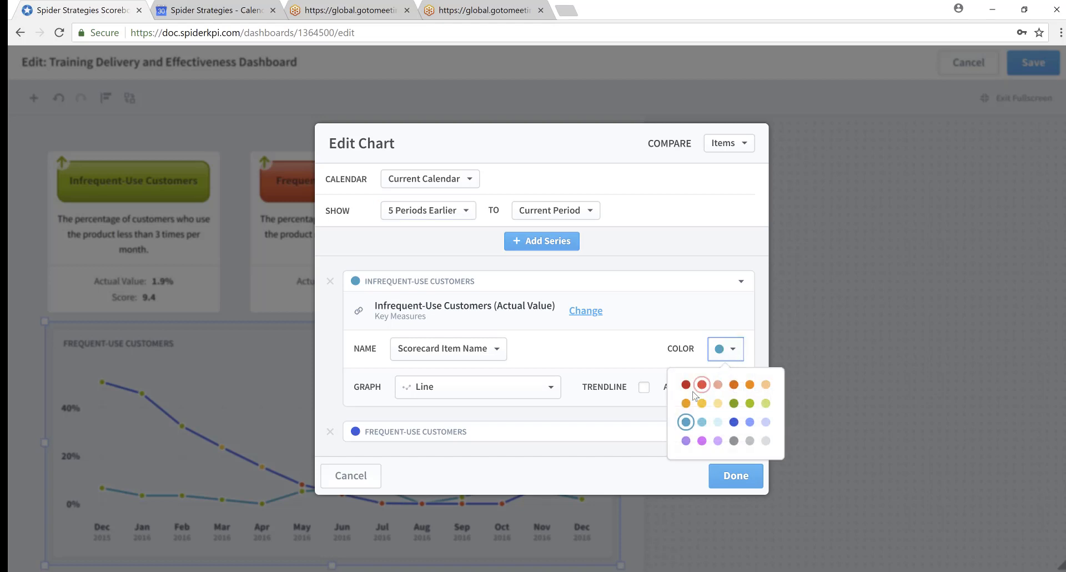
click(702, 386)
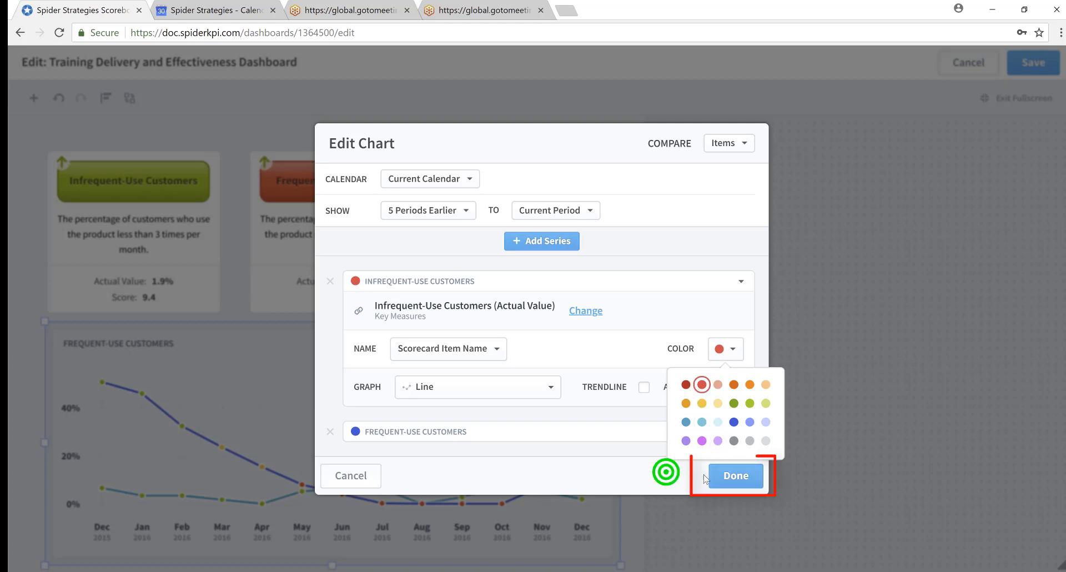
click(736, 476)
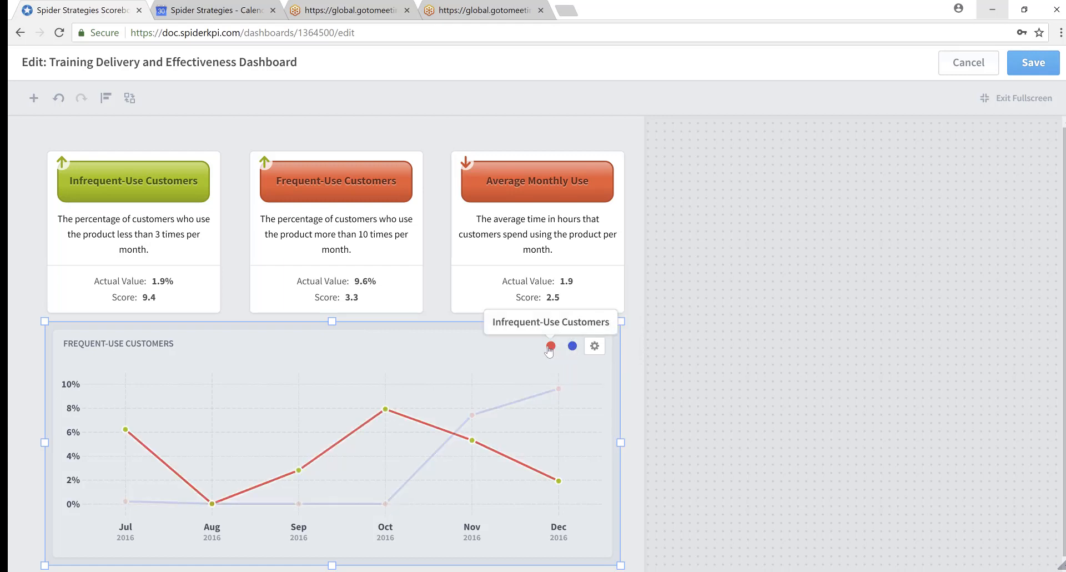
- Show the data table for the Frequent-Use Customers chart and deselect the chart
scroll(513, 377, down, 1)
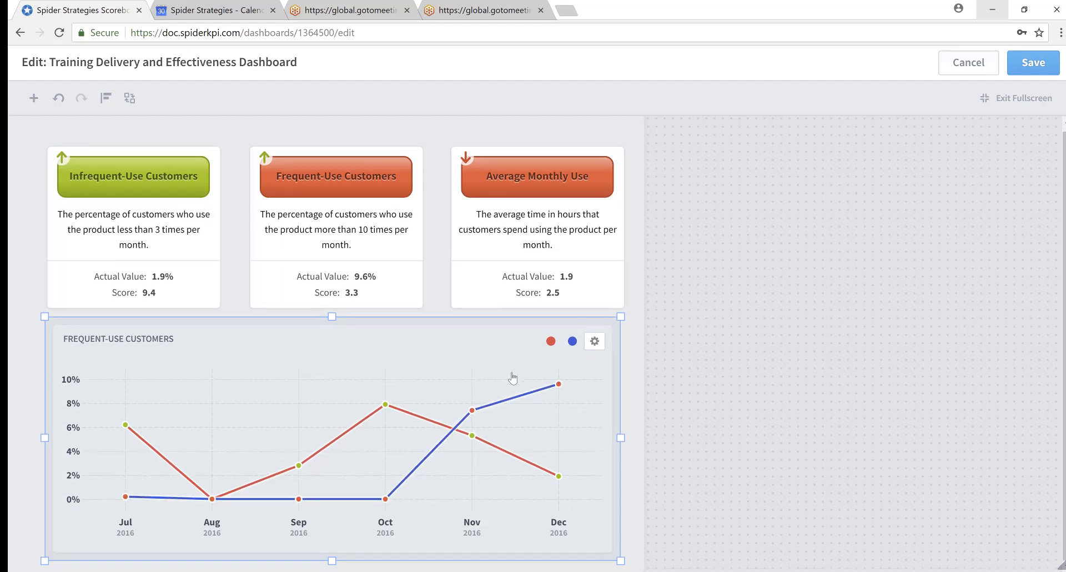
click(595, 342)
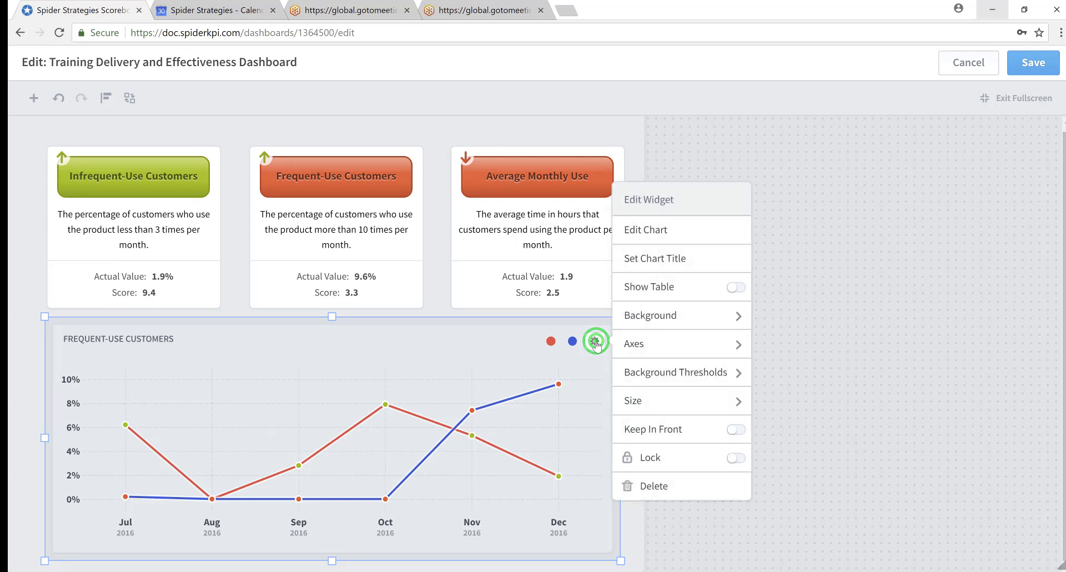
click(731, 286)
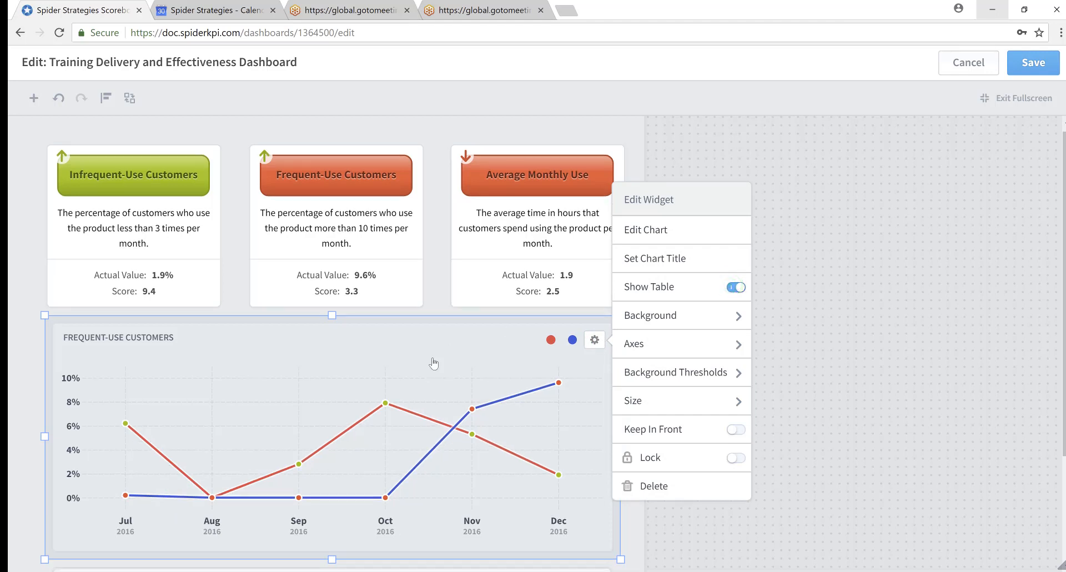
scroll(434, 364, down, 3)
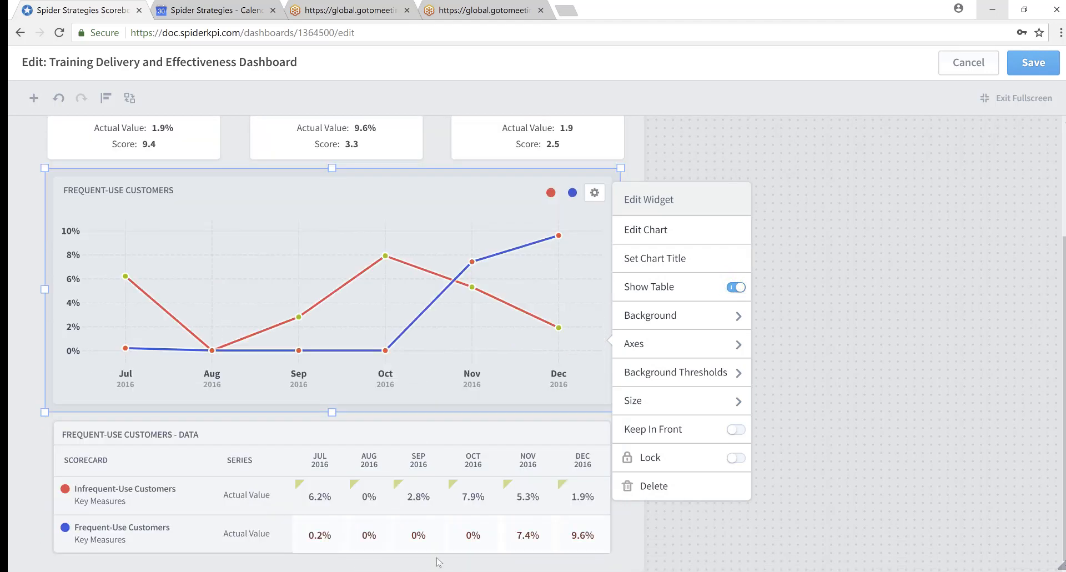
click(694, 527)
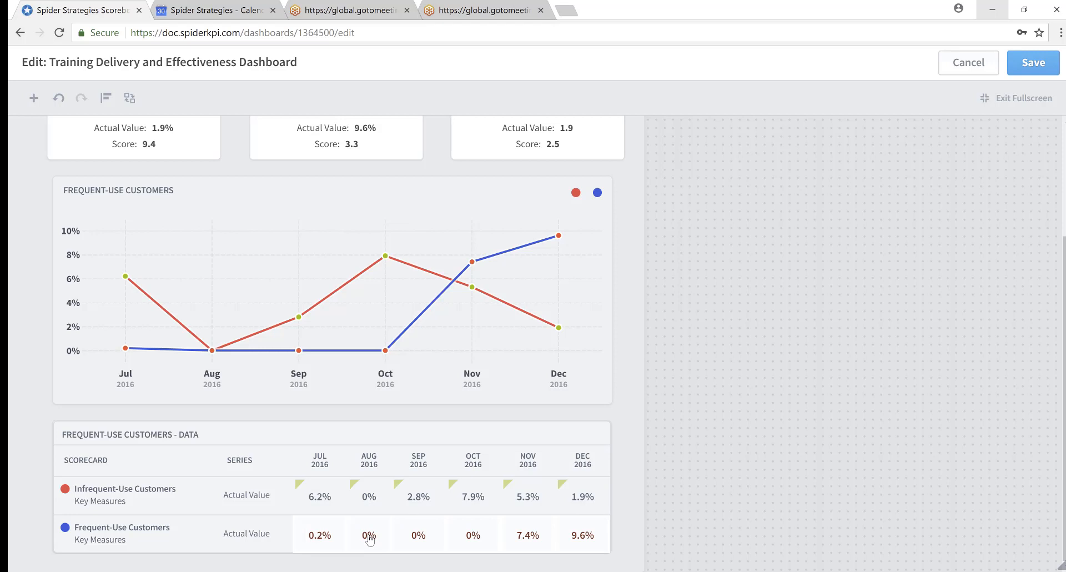
- Hide the organization and series name in the data table below the chart
click(509, 431)
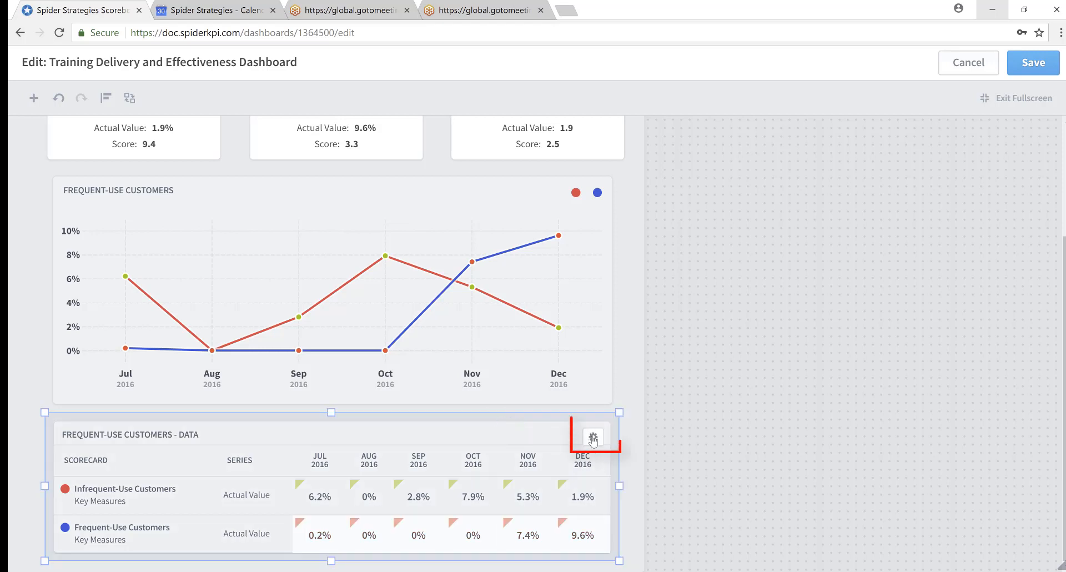
click(593, 437)
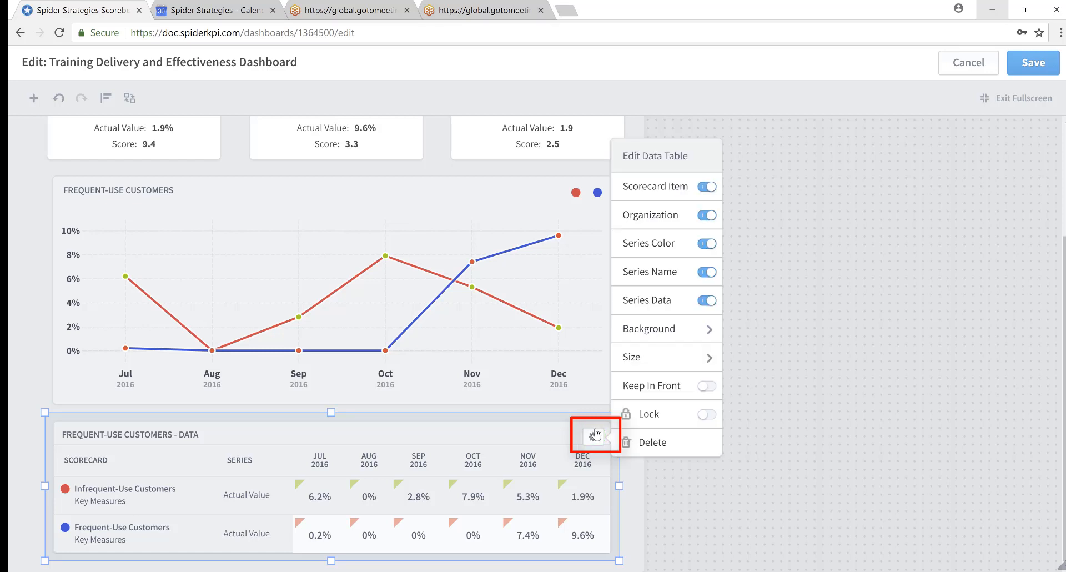
click(711, 218)
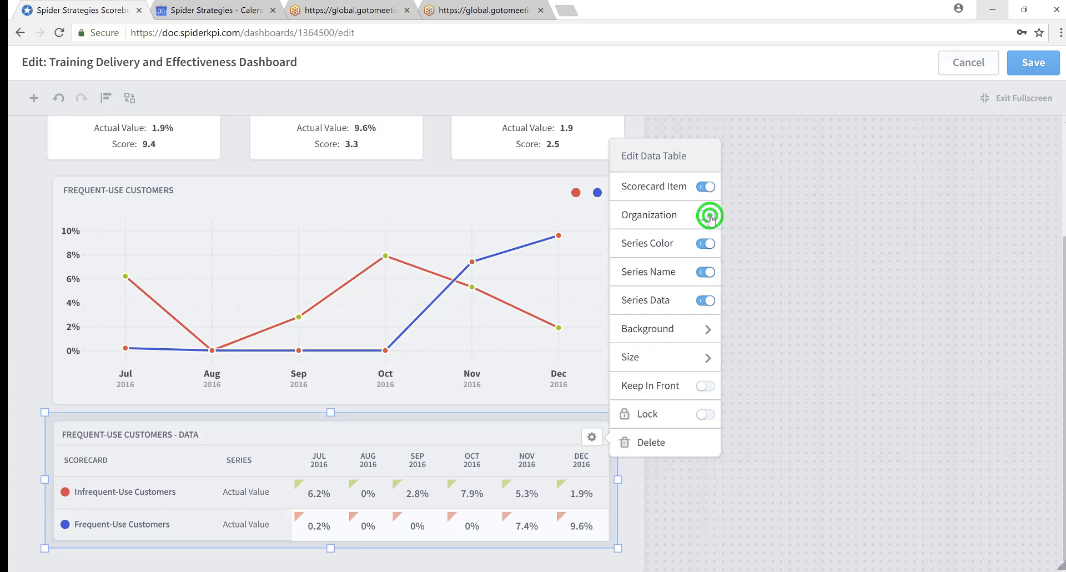
click(705, 273)
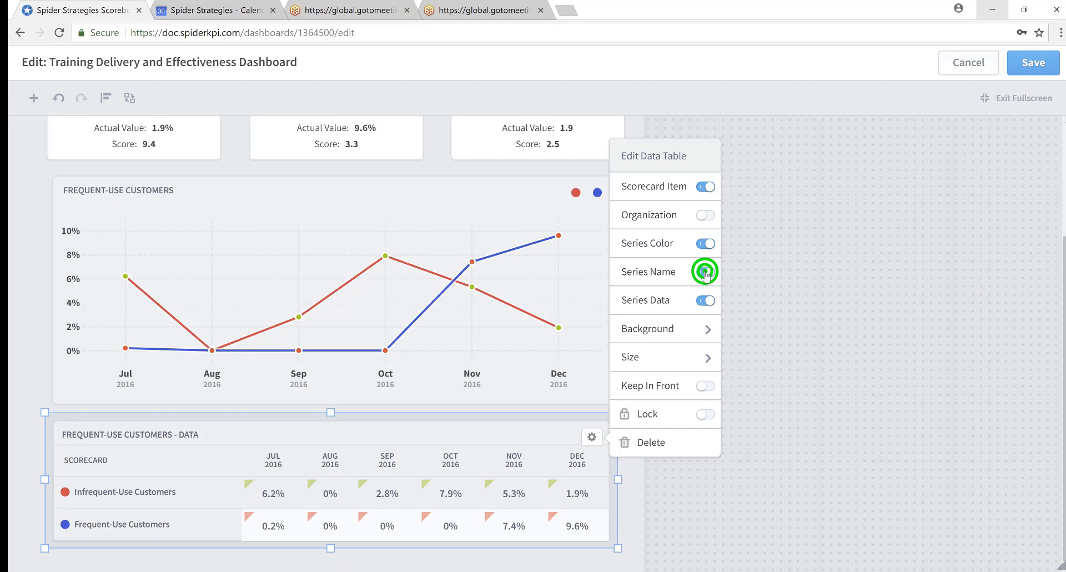
- Hide the series data in the chart's data table and narrow the table to about the width of one bubble widget
click(711, 301)
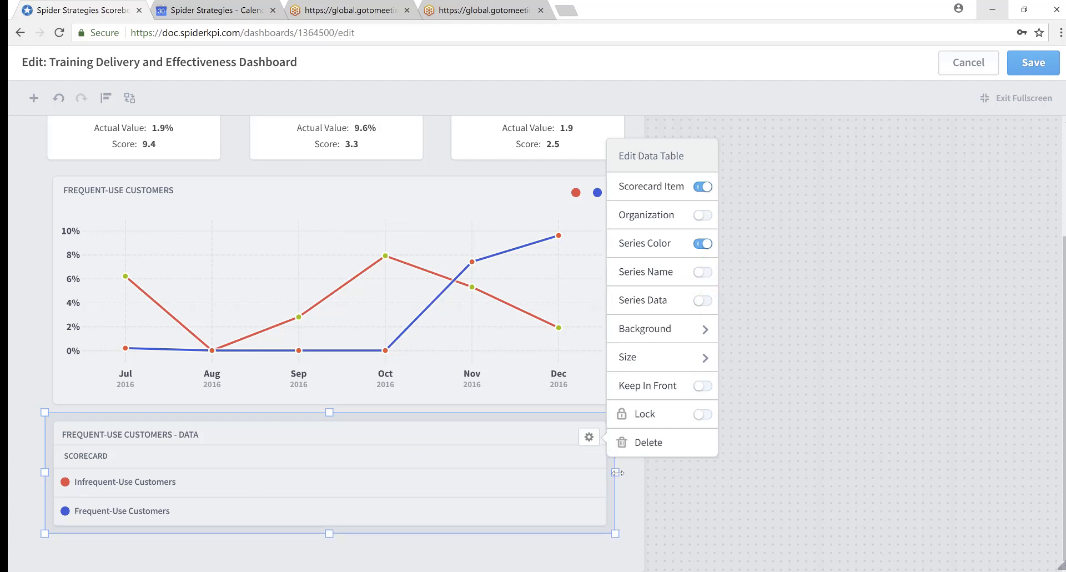
drag(618, 473, 214, 490)
- Narrow the Frequent-Use Customers chart from its left side and place the data table beside it, beneath the Infrequent-Use Customers bubble
click(189, 322)
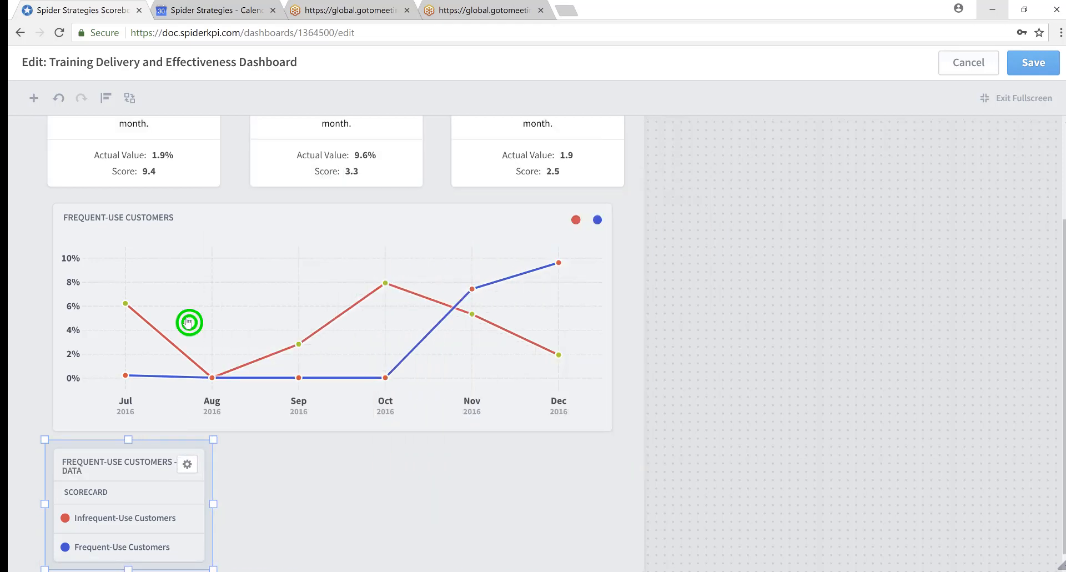
drag(50, 318, 251, 330)
click(114, 469)
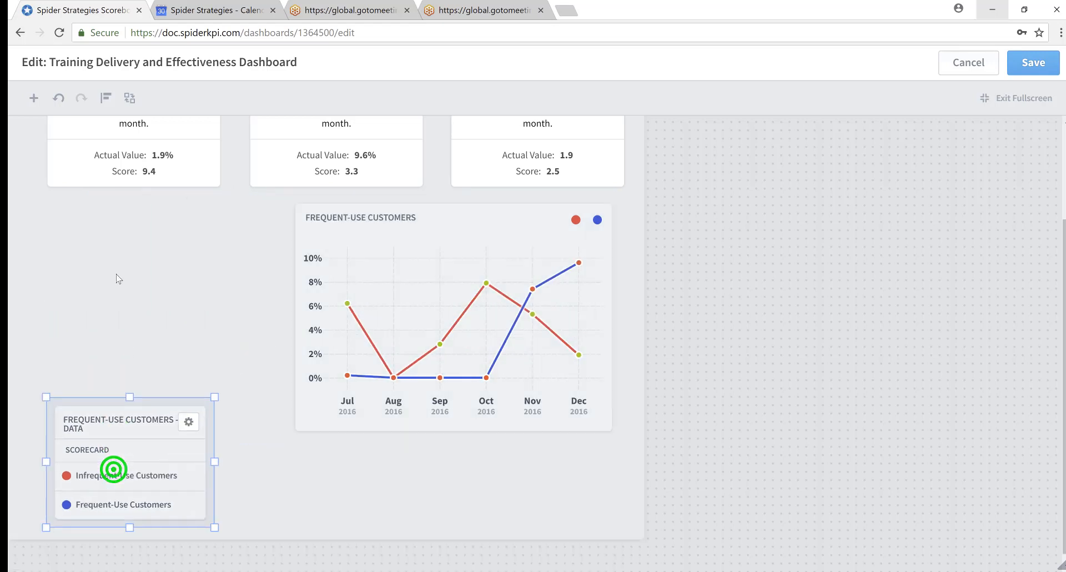
drag(119, 279, 122, 232)
click(395, 389)
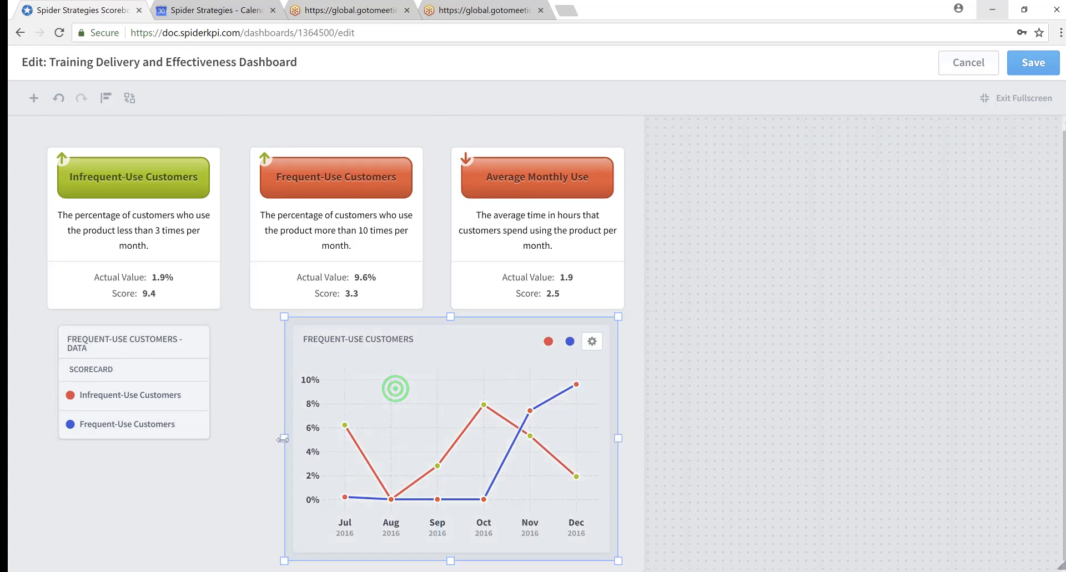
drag(283, 438, 220, 440)
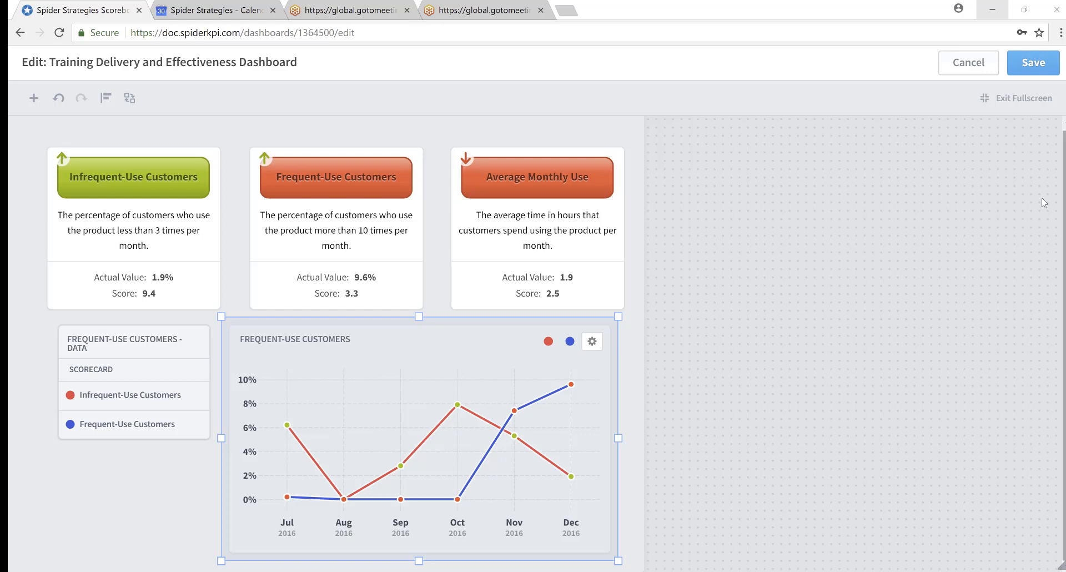
- Save the Training Delivery and Effectiveness Dashboard, exit fullscreen and finish editing
click(1027, 62)
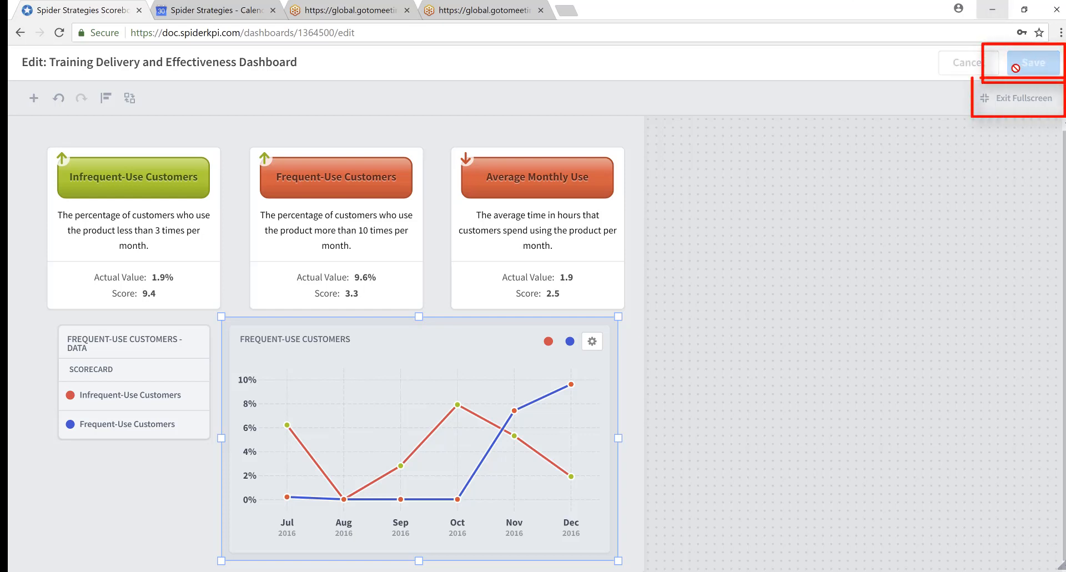
click(1021, 99)
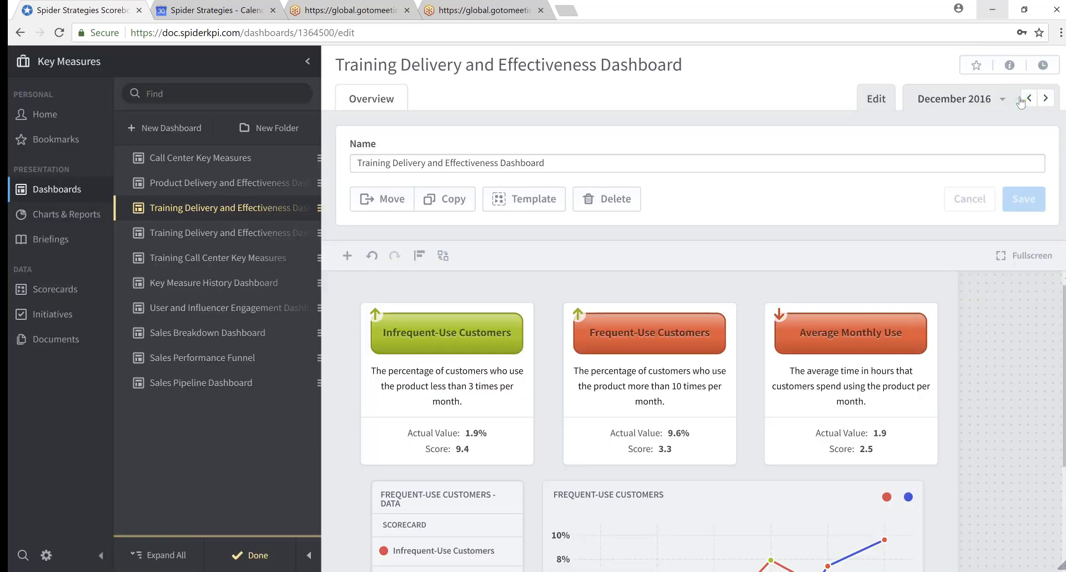
click(254, 556)
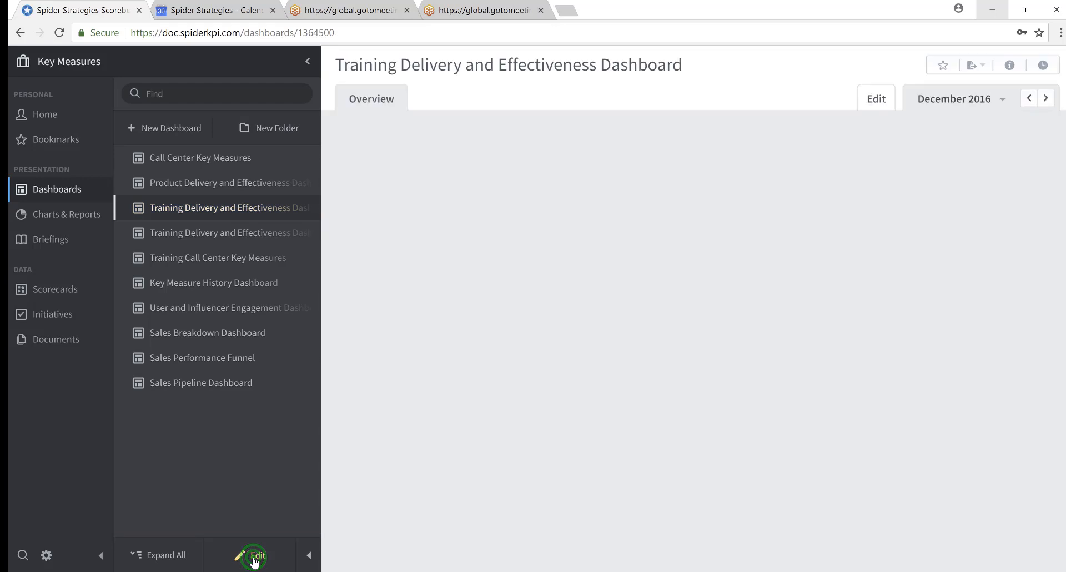
- Collapse the dashboard list and navigation sidebar to view the finished dashboard, and expand both again
click(310, 556)
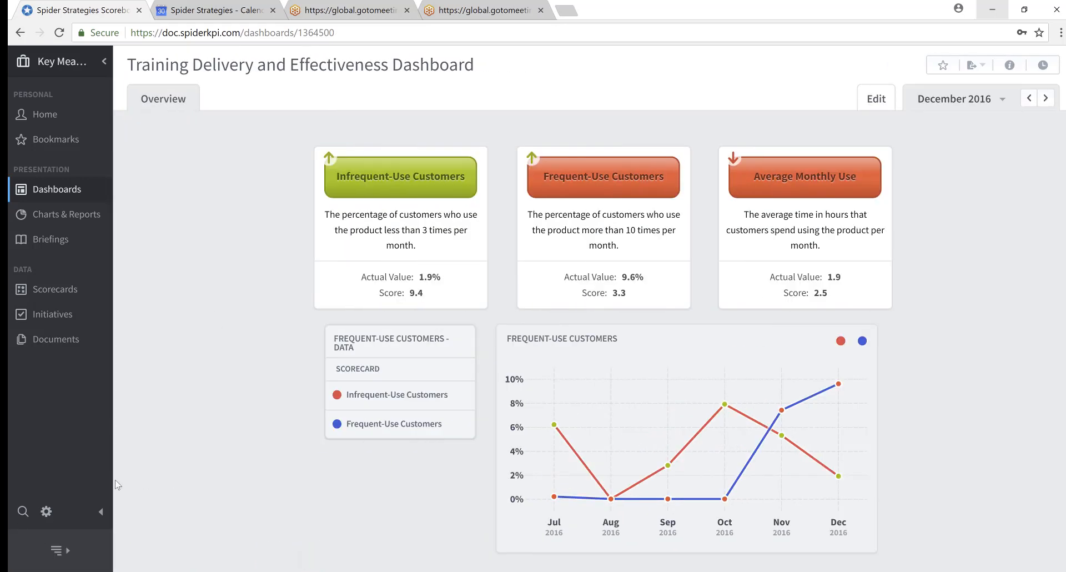
click(101, 512)
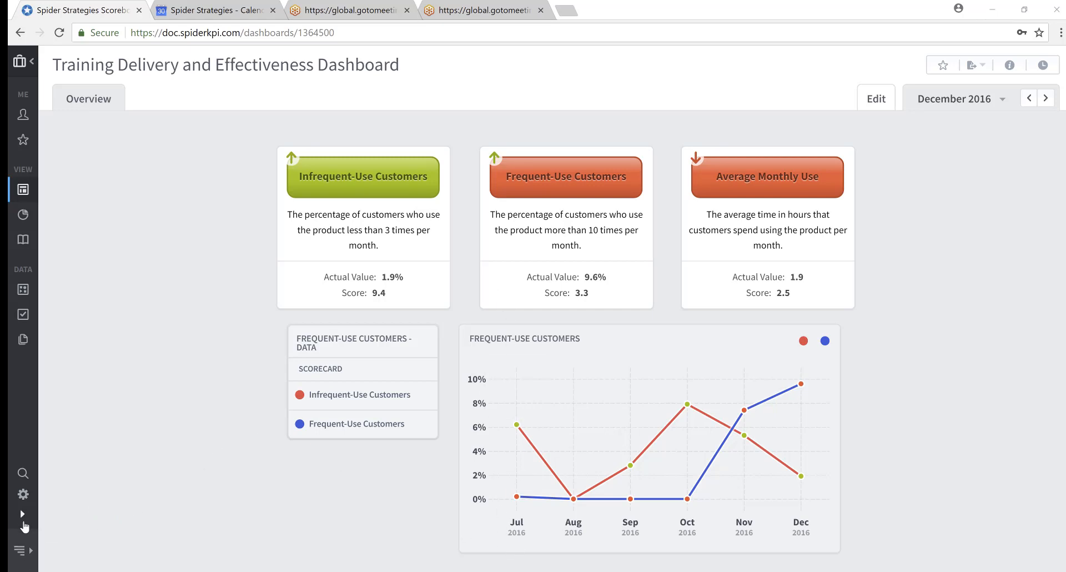
click(30, 552)
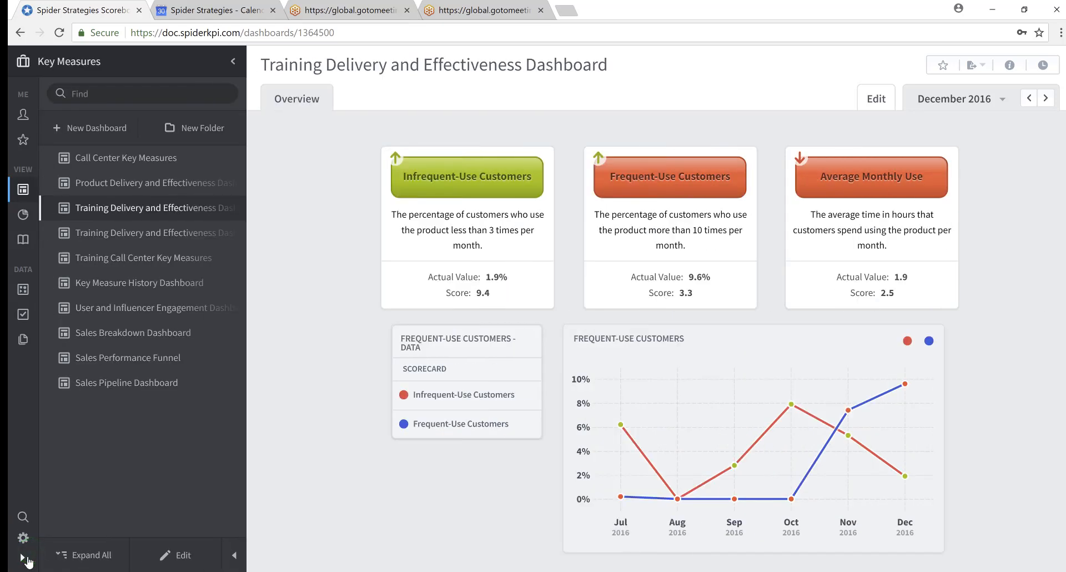
click(23, 558)
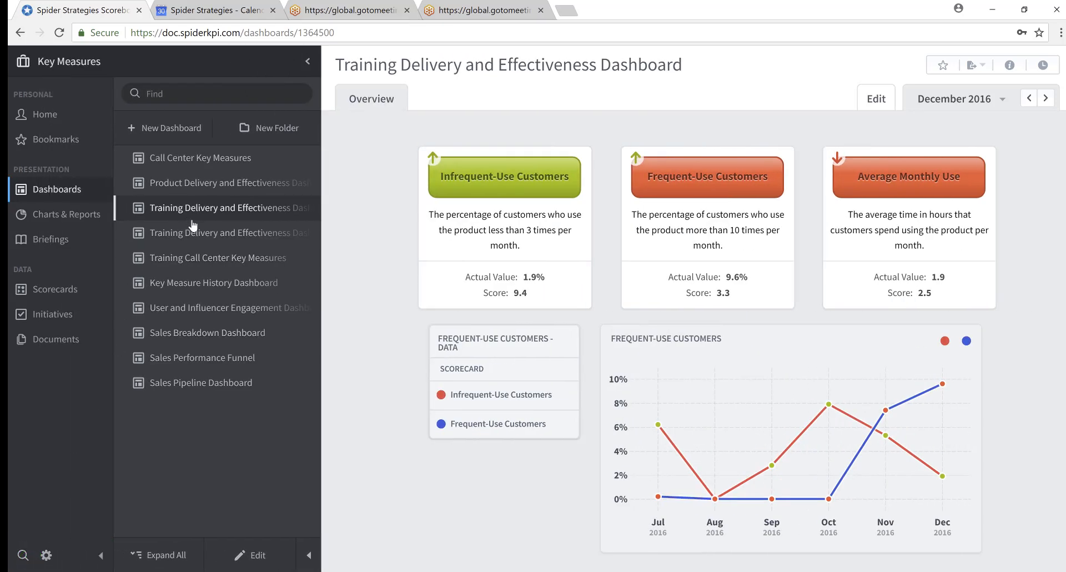
- Open the Sales Performance Funnel dashboard for editing in fullscreen
click(213, 359)
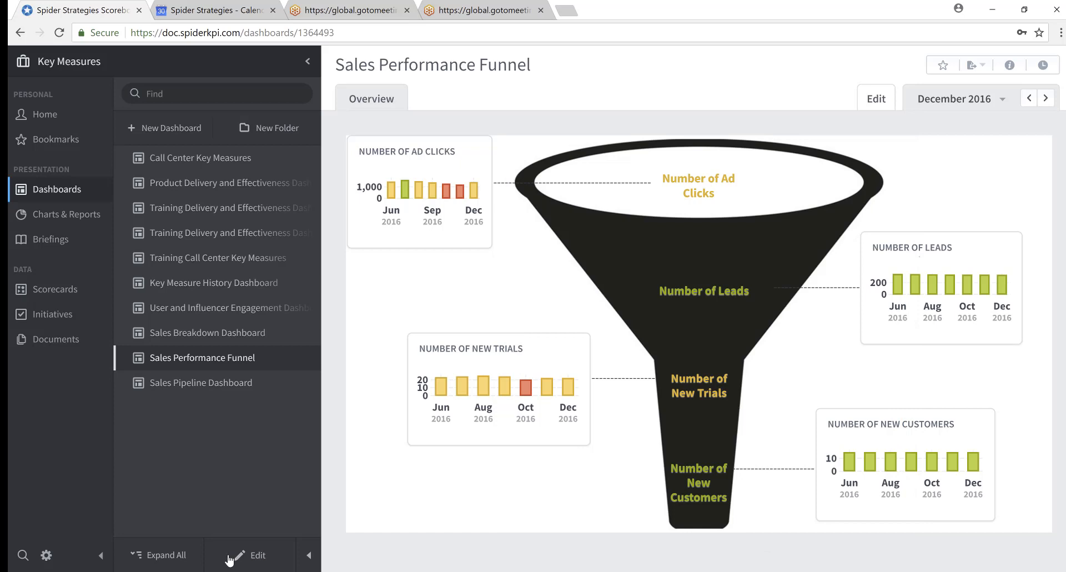
click(256, 556)
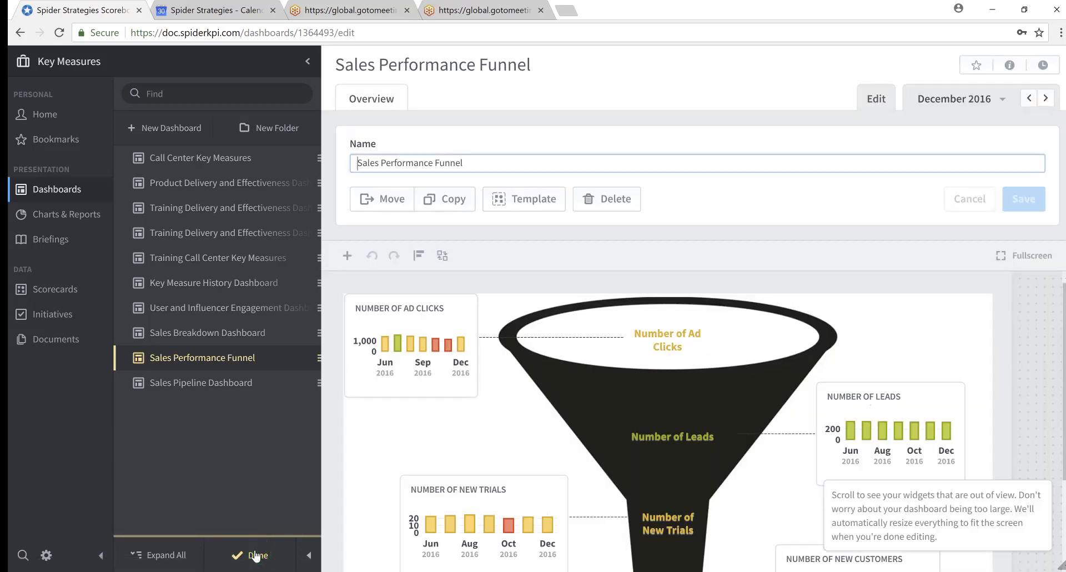
click(1033, 256)
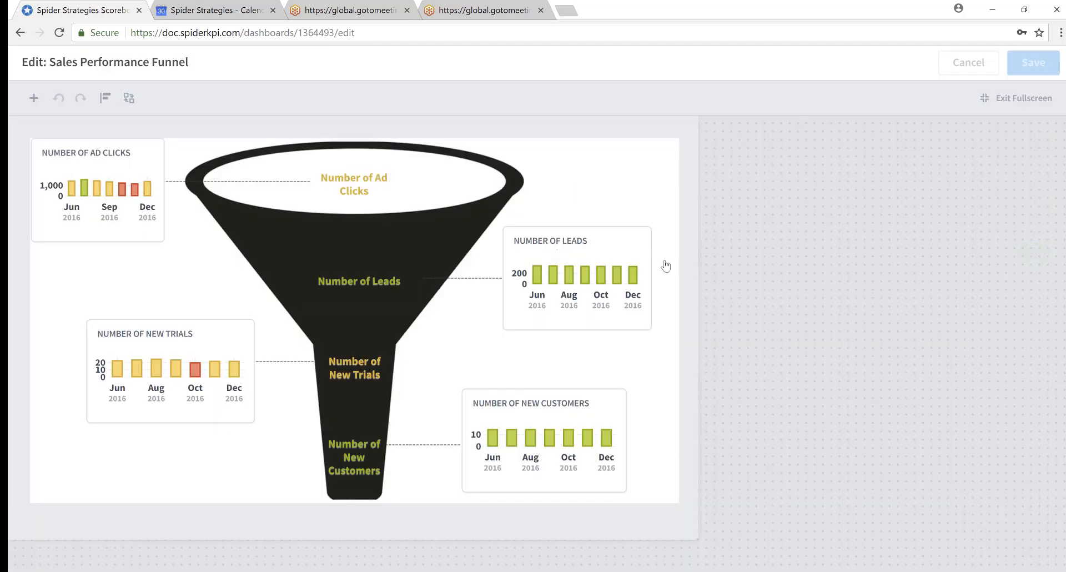
- Move the funnel image out from behind the widgets and shrink it to about a third of its width
click(602, 161)
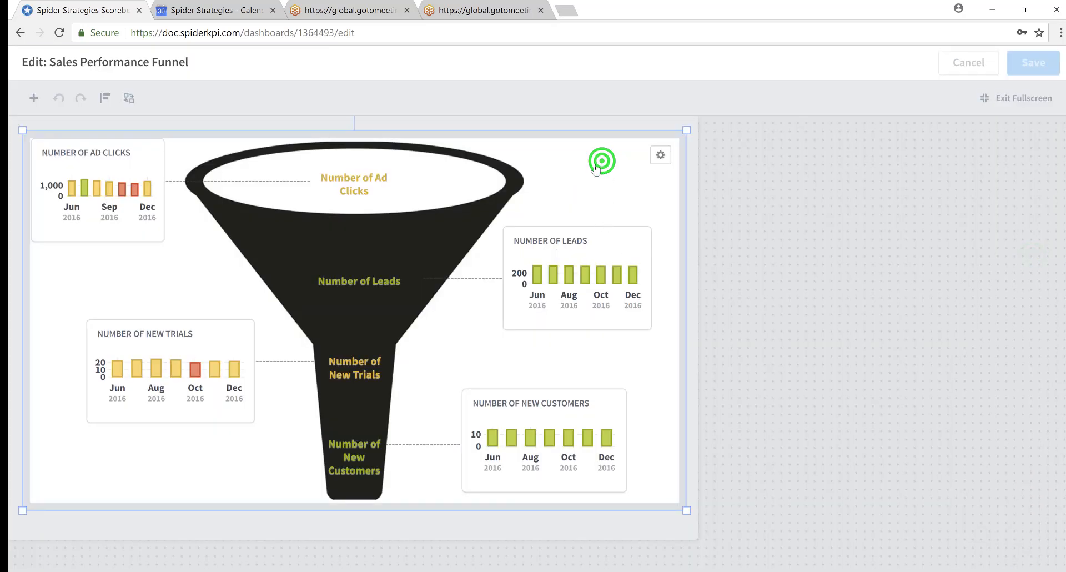
drag(595, 164, 850, 271)
drag(958, 212, 959, 212)
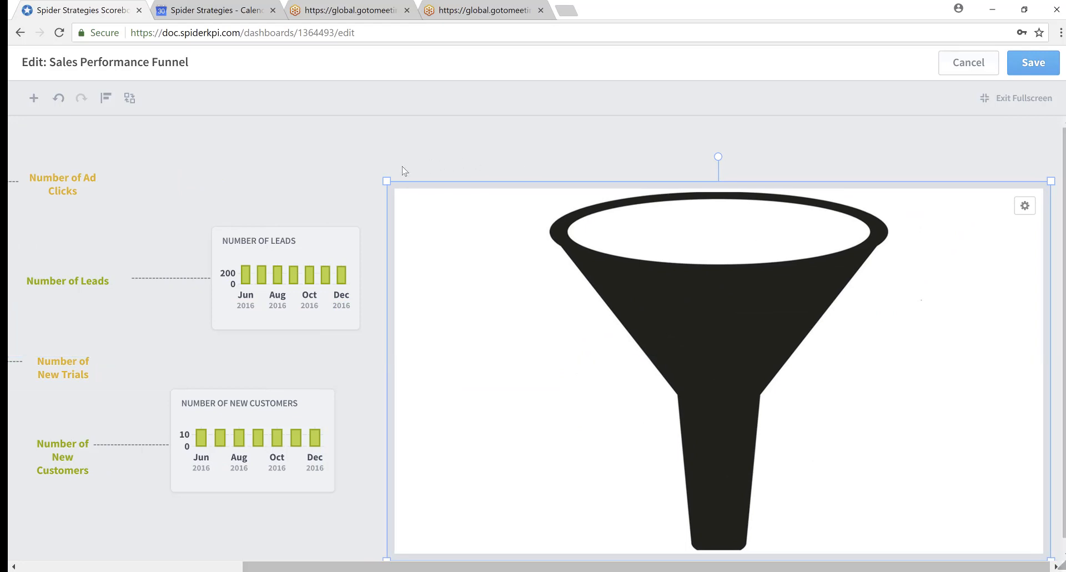
drag(381, 176, 624, 426)
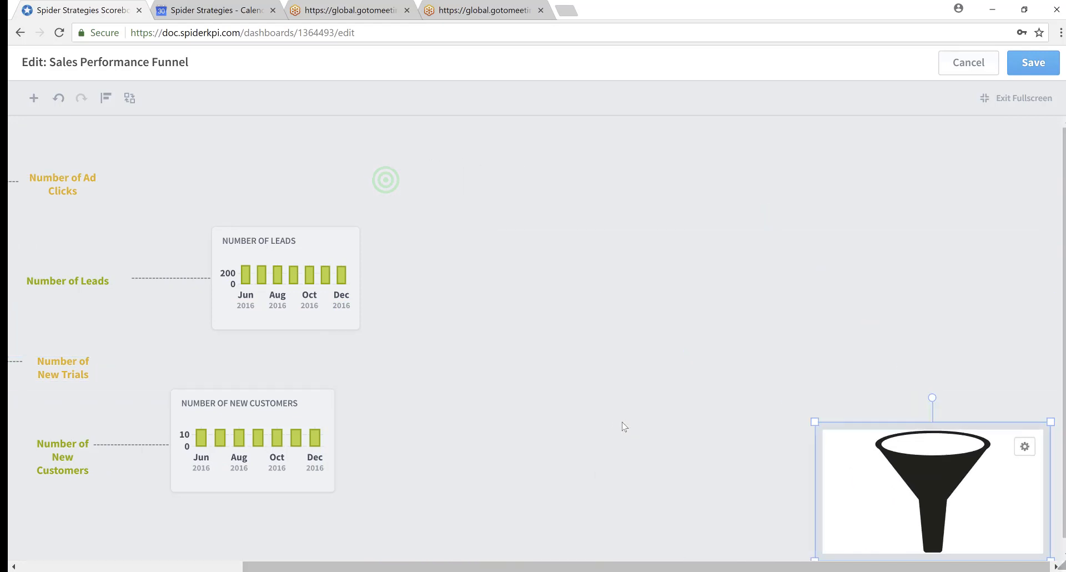
drag(840, 487, 409, 485)
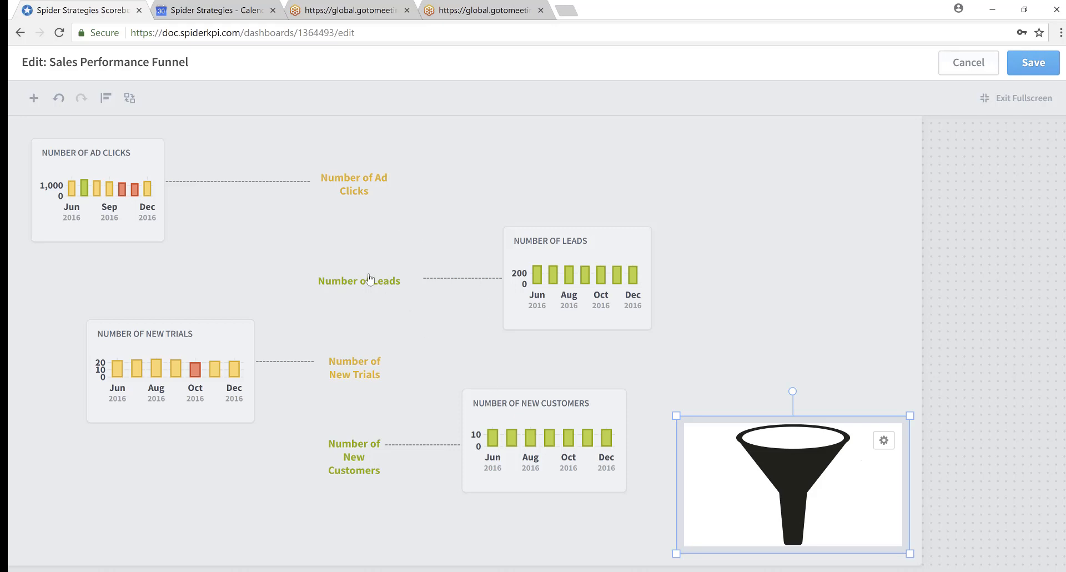
- Examine the funnel's chart widgets, the edit options of the Number of New Trials chart and the Number of Ad Clicks bubble
click(155, 159)
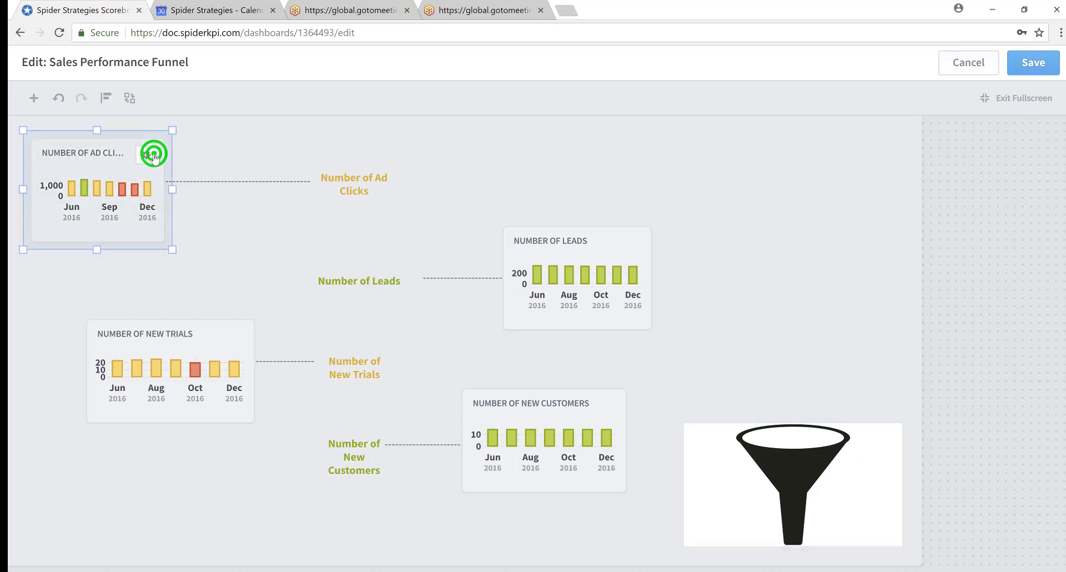
click(634, 239)
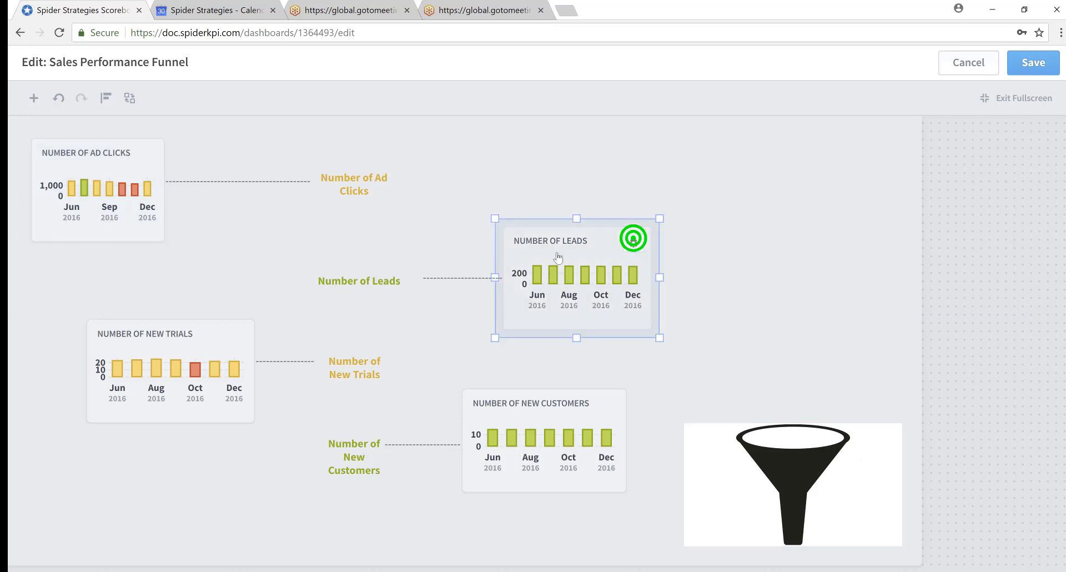
click(218, 336)
click(236, 337)
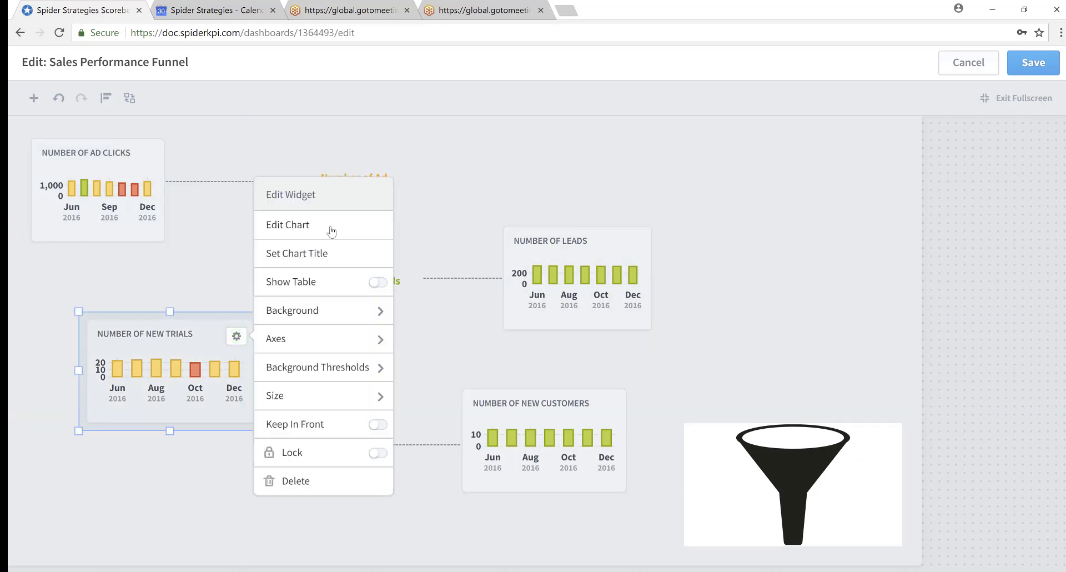
click(333, 231)
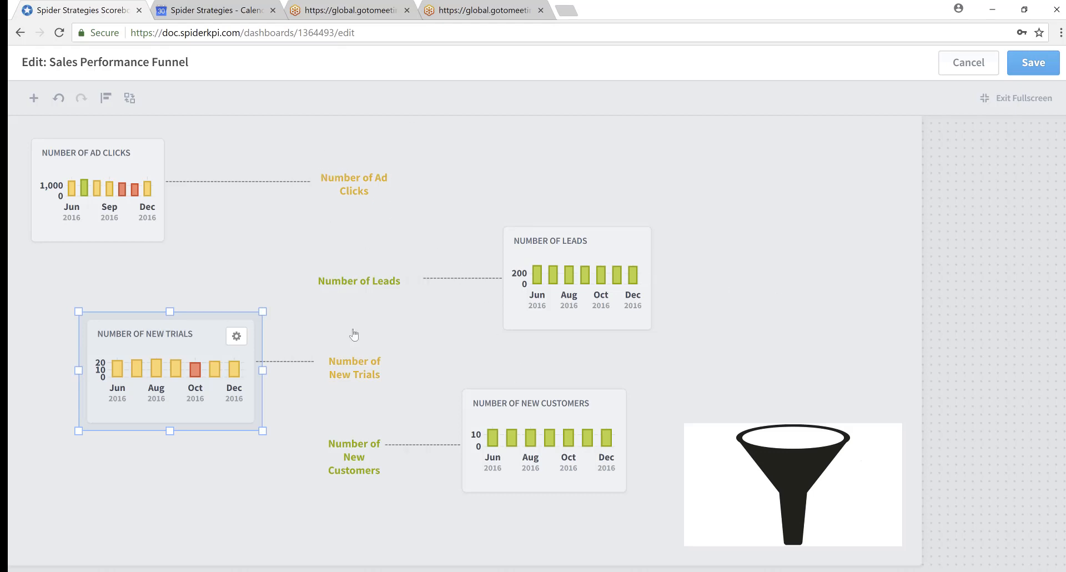
click(361, 178)
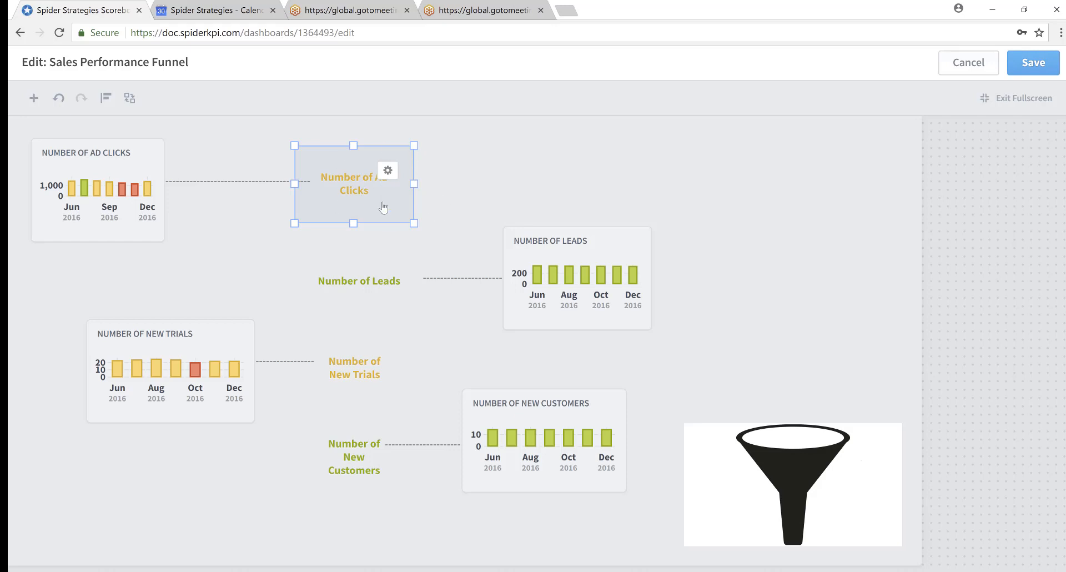
- Add a scorecard item bubble for Frequent-Use Customers from Product Delivery and Effectiveness and place it above the Number of Leads chart
click(33, 98)
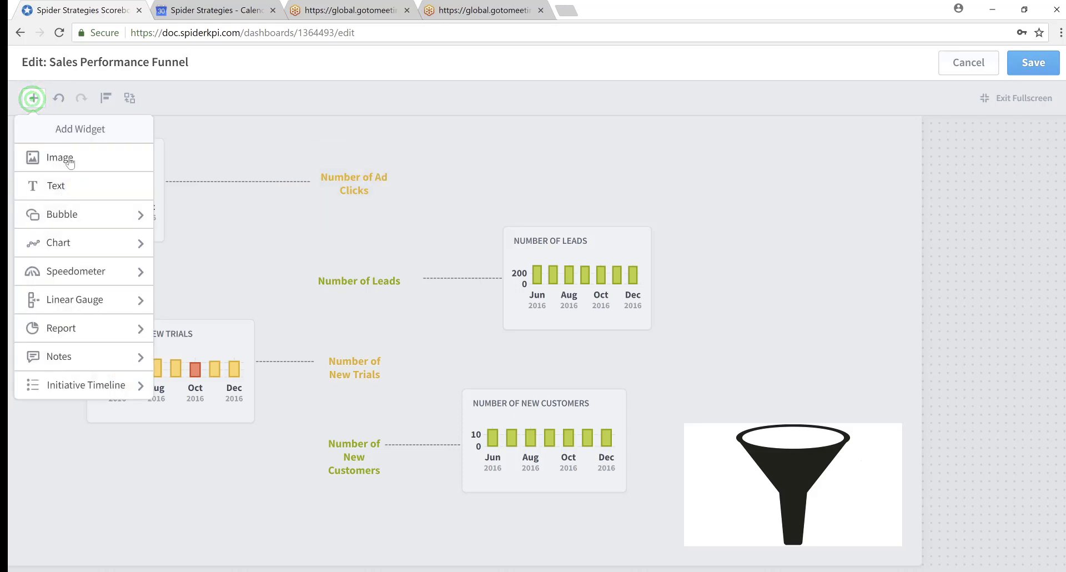
click(83, 215)
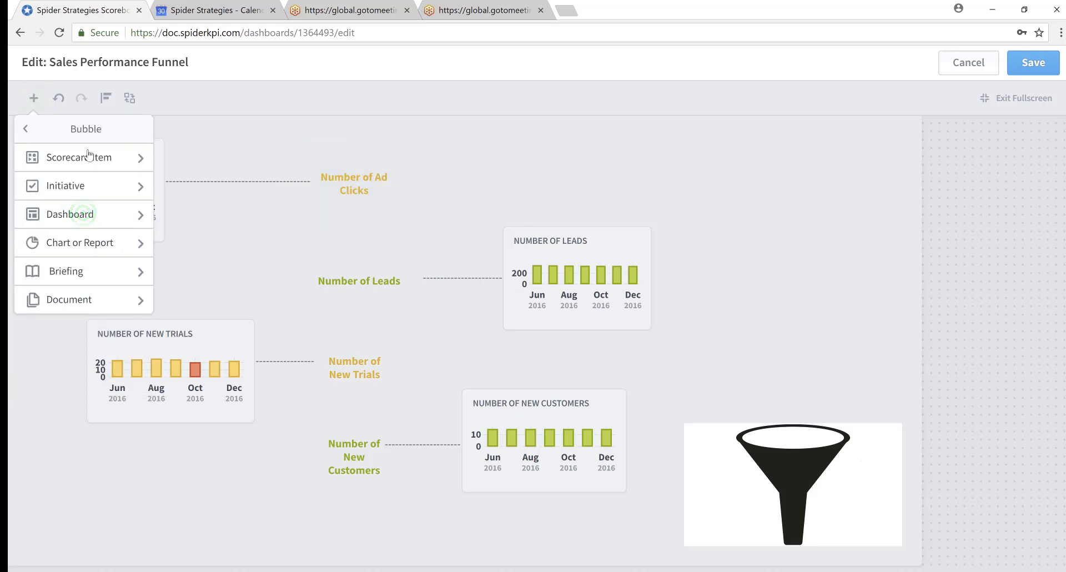
click(89, 157)
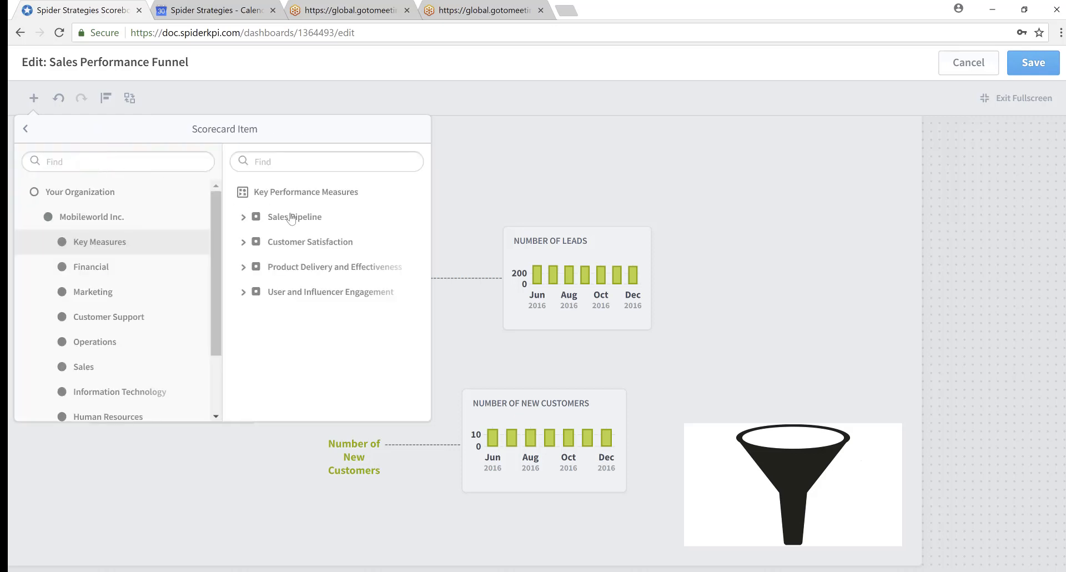
click(310, 268)
click(335, 293)
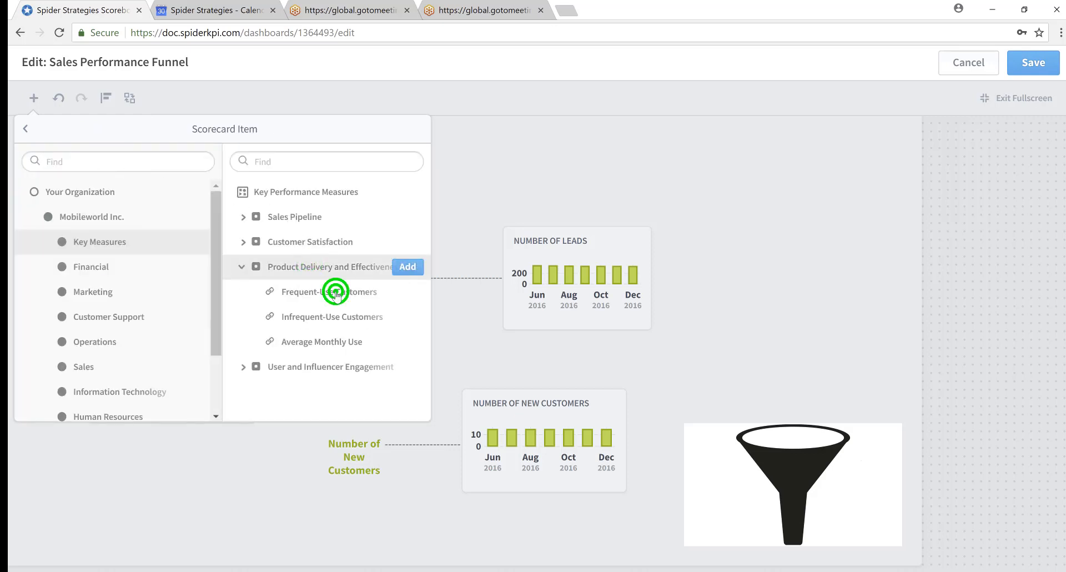
click(412, 290)
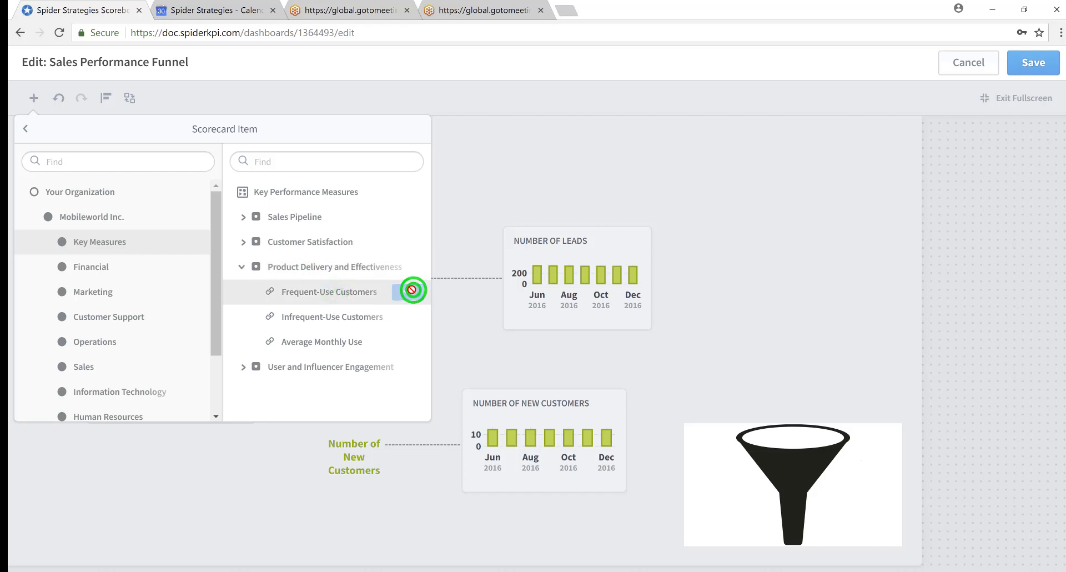
click(502, 185)
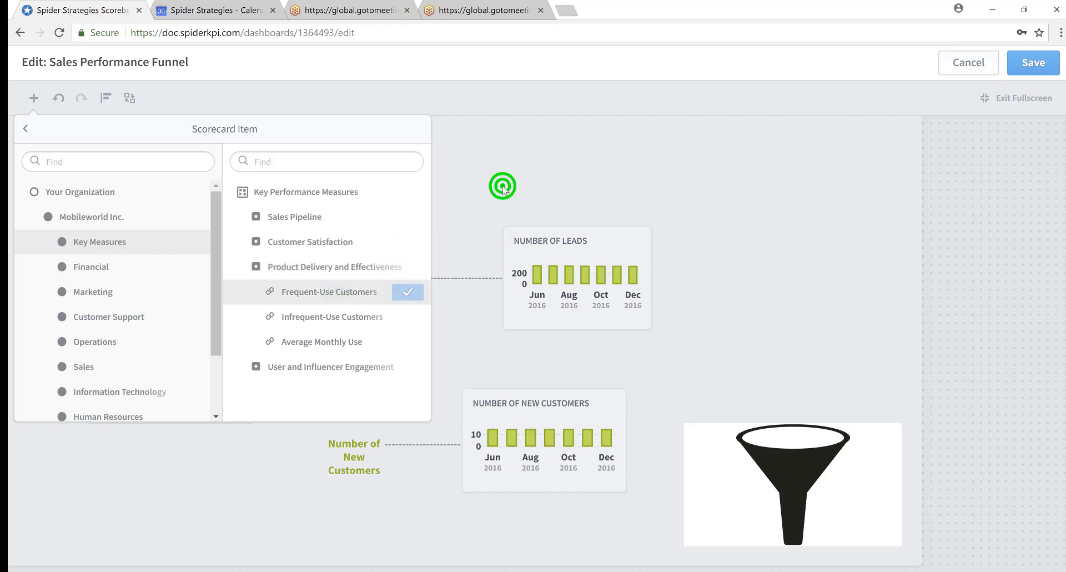
click(498, 53)
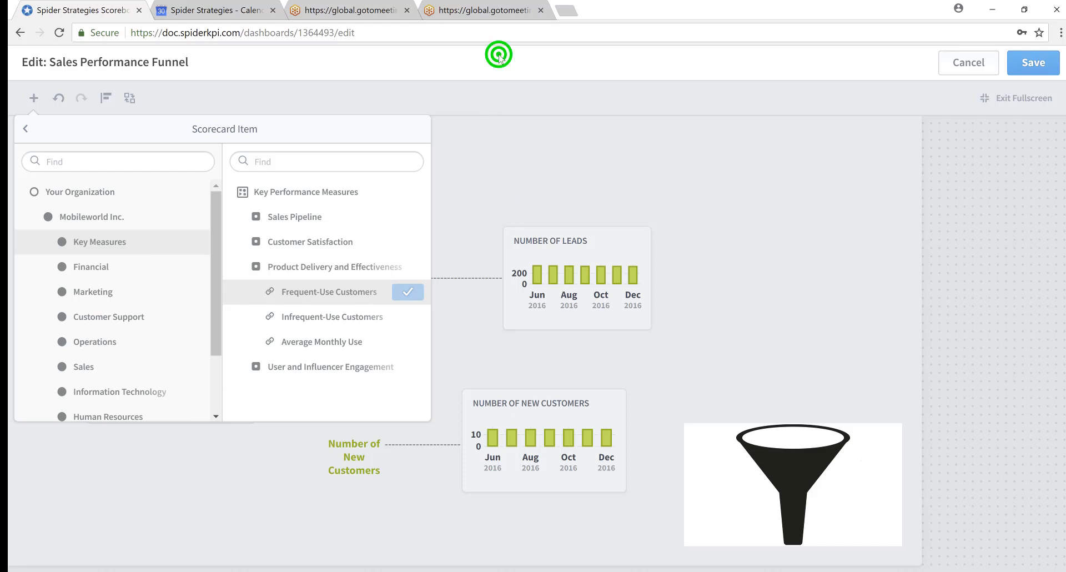
drag(170, 247, 499, 148)
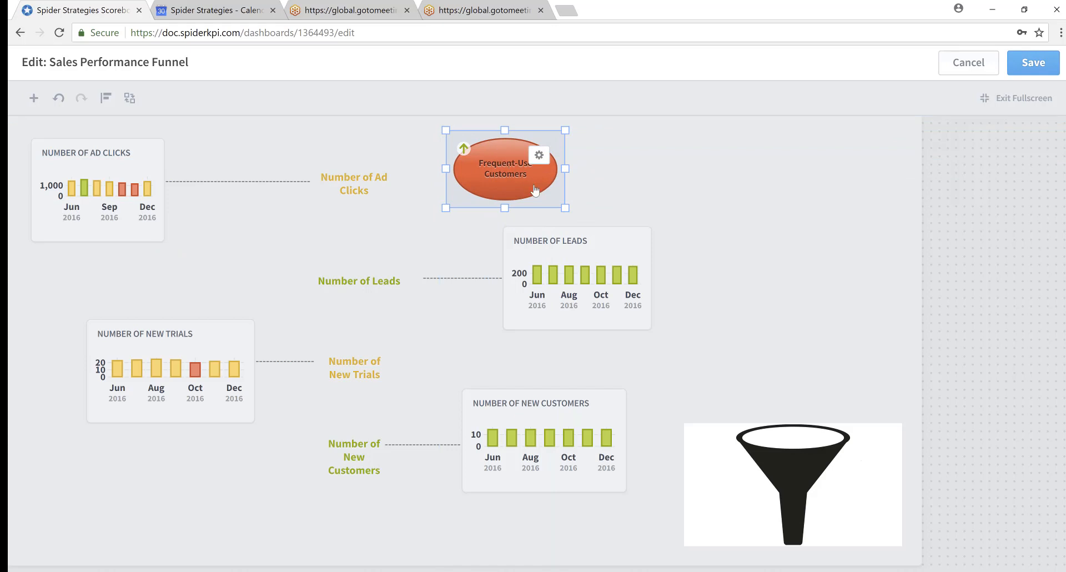
- Give the Frequent-Use Customers bubble the transparent text-only style and set its font size to 16
click(539, 156)
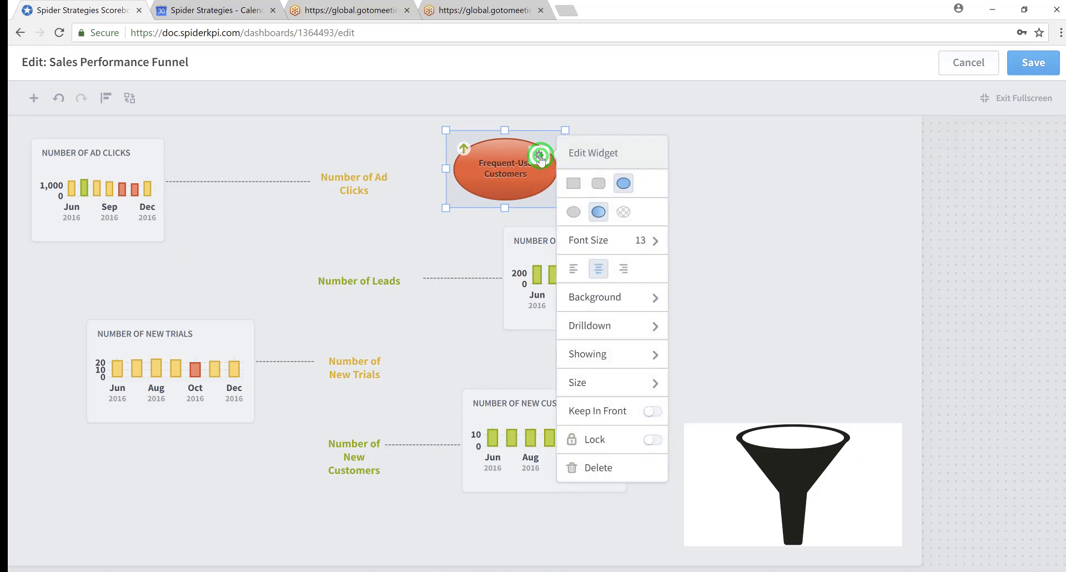
click(622, 213)
click(652, 242)
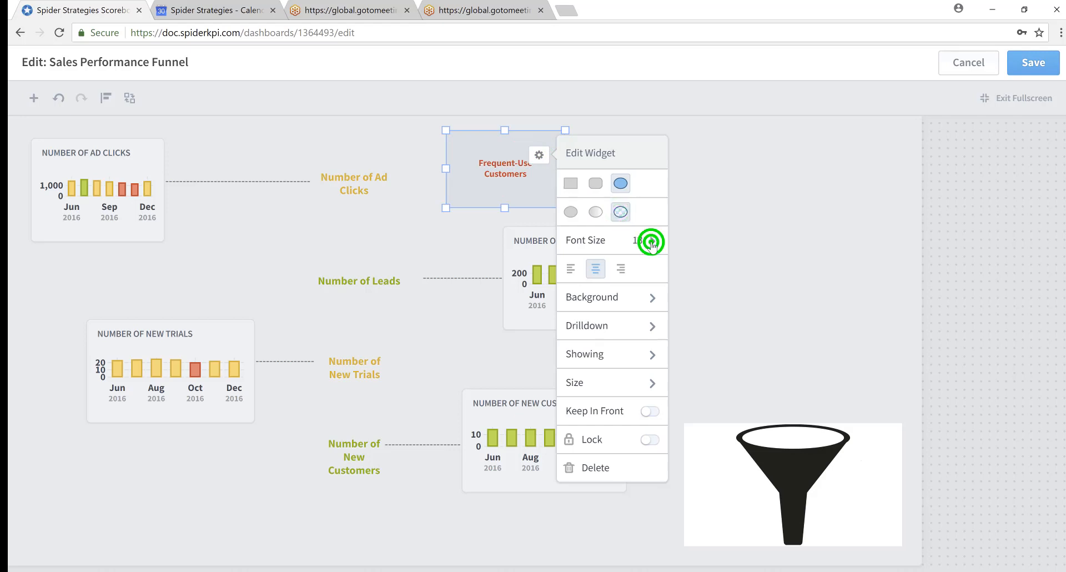
click(613, 241)
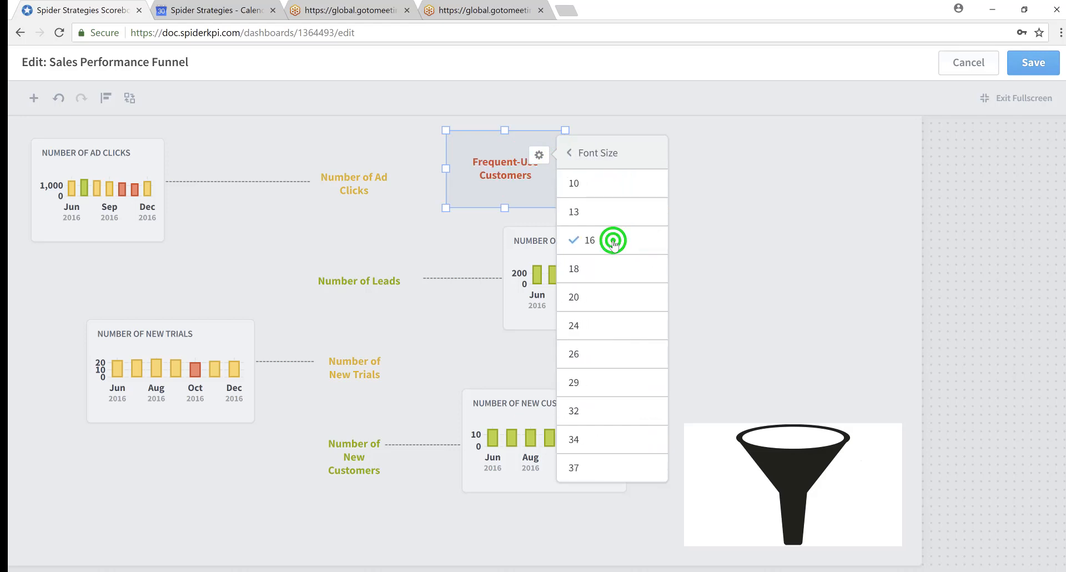
- Hide the trend indicator on the Frequent-Use Customers bubble so that it shows only the name
click(603, 154)
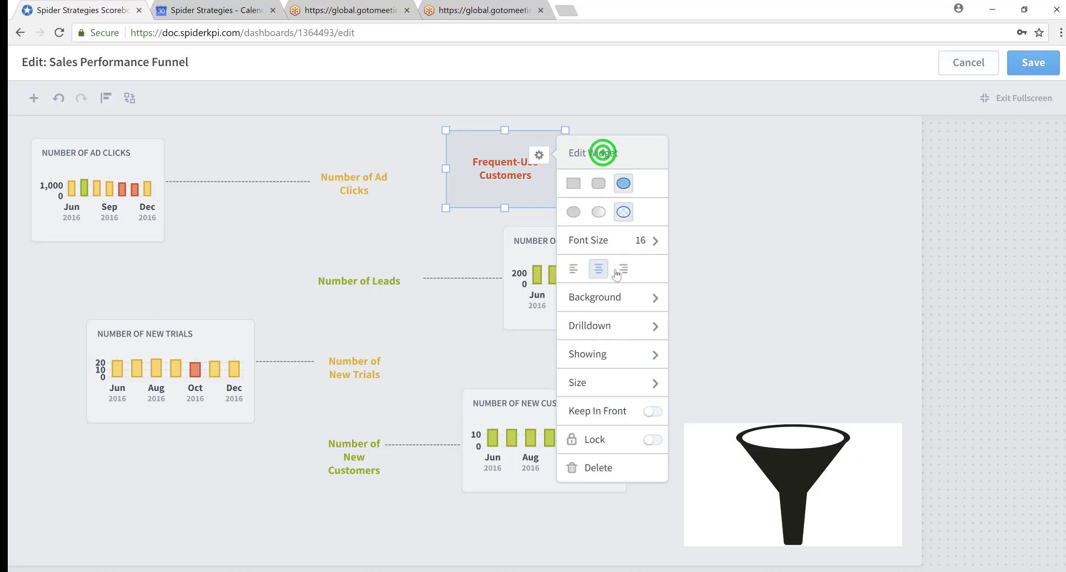
click(652, 355)
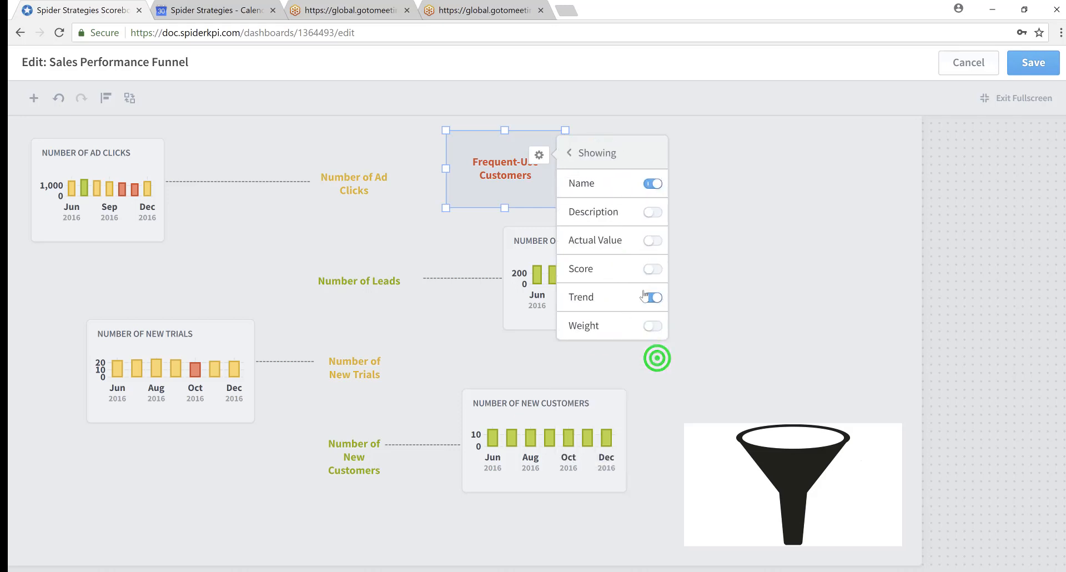
click(652, 299)
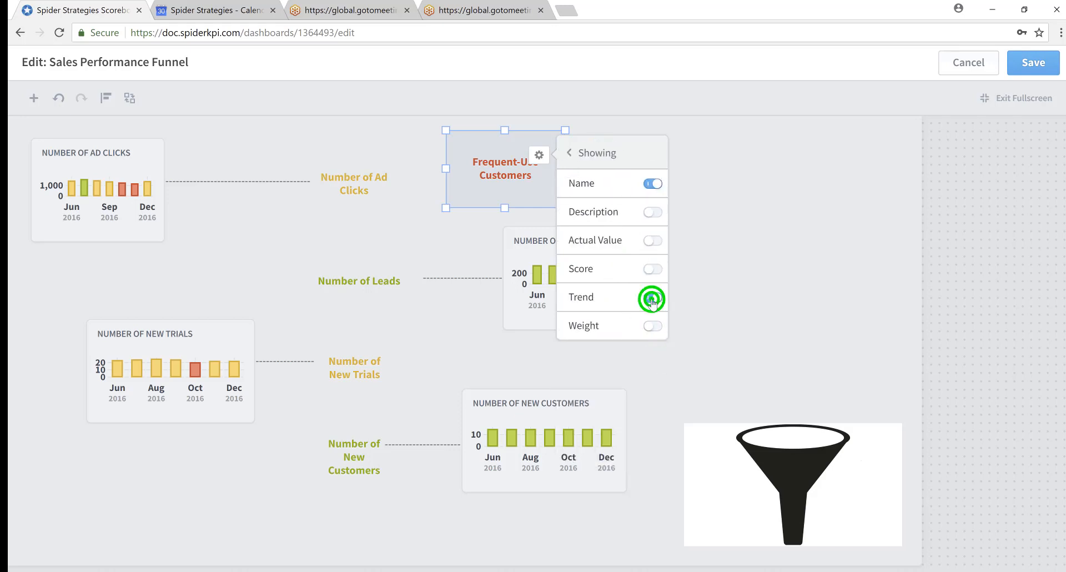
click(711, 200)
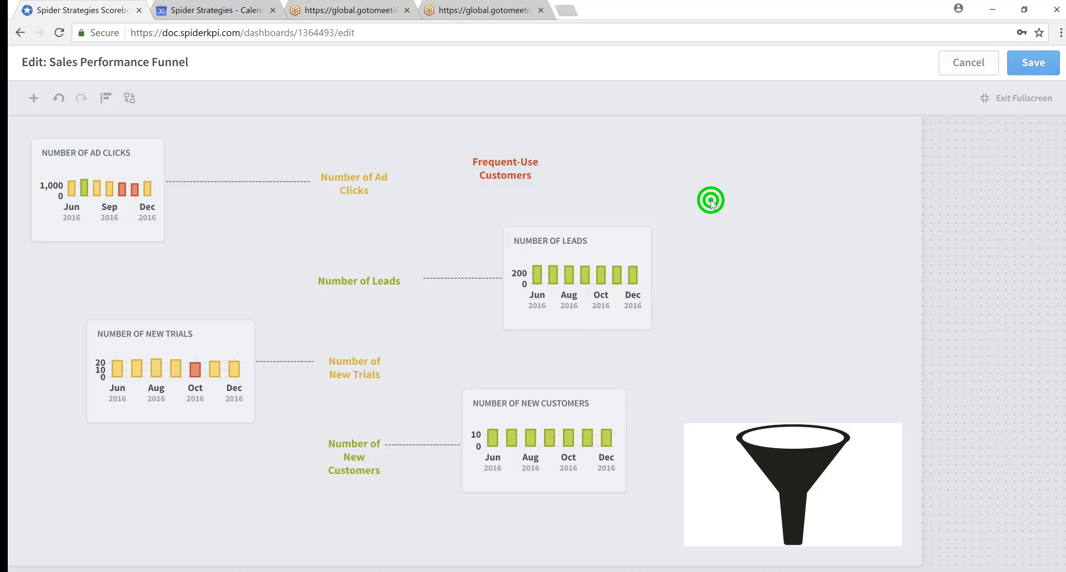
- Move the Frequent-Use Customers bubble beside the Number of Ad Clicks chart, below its connector line, and delete it
click(517, 163)
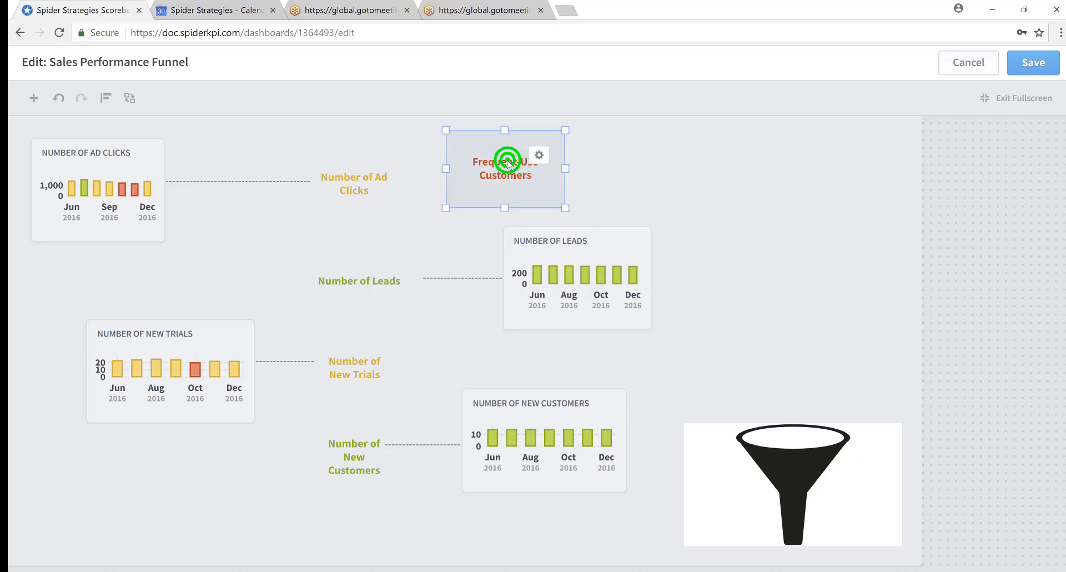
drag(509, 163, 244, 221)
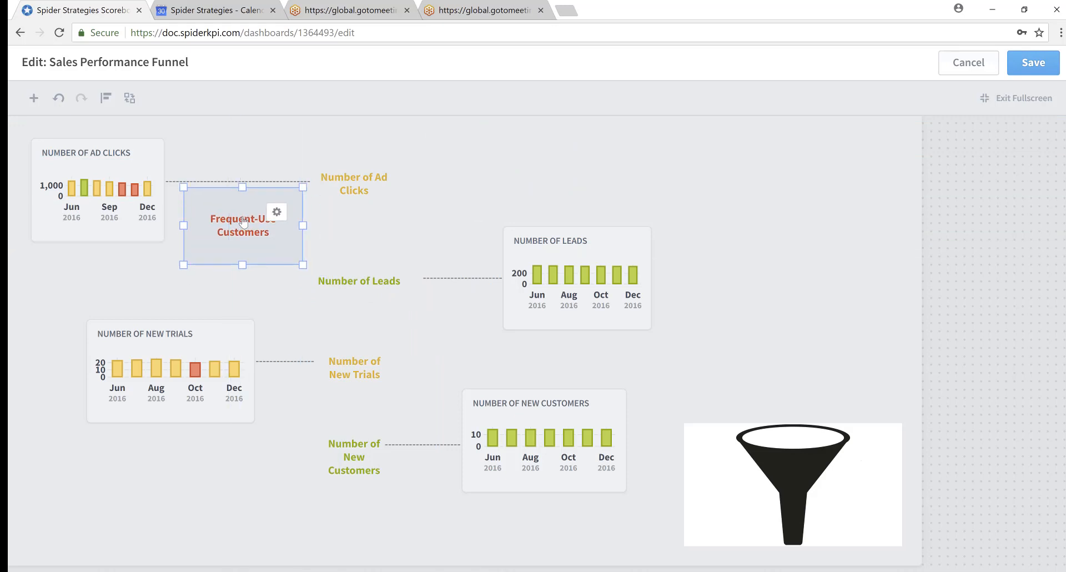
click(278, 214)
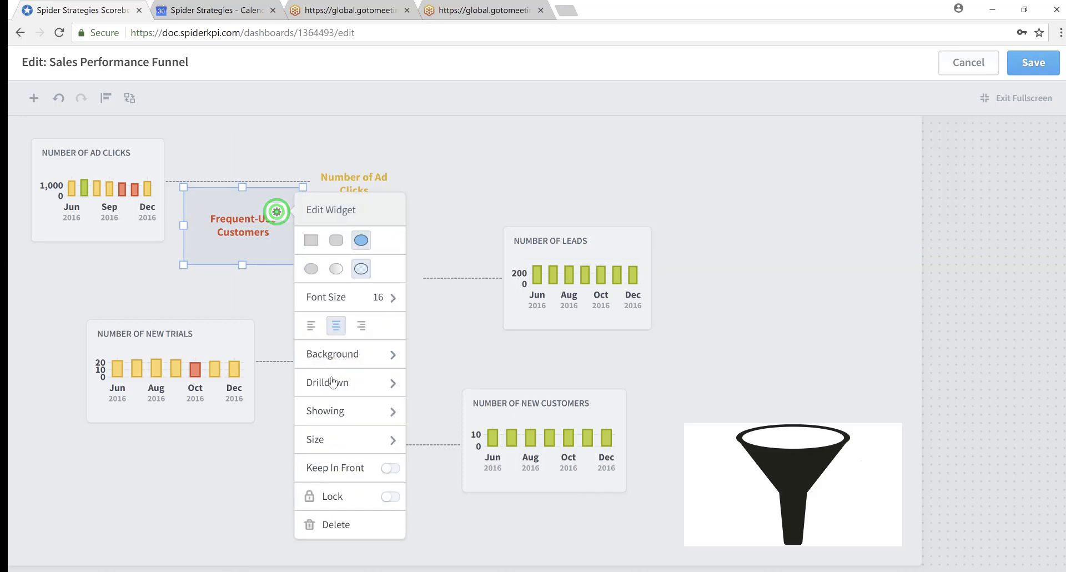
click(336, 528)
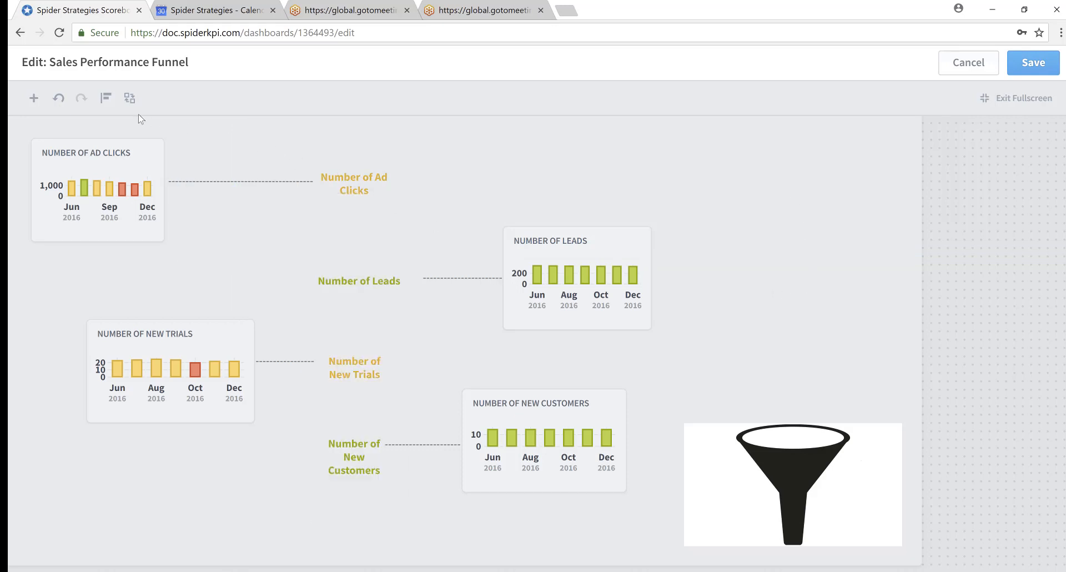
- Add a text widget containing a short dashed line made of hyphens as a sample connector
click(34, 100)
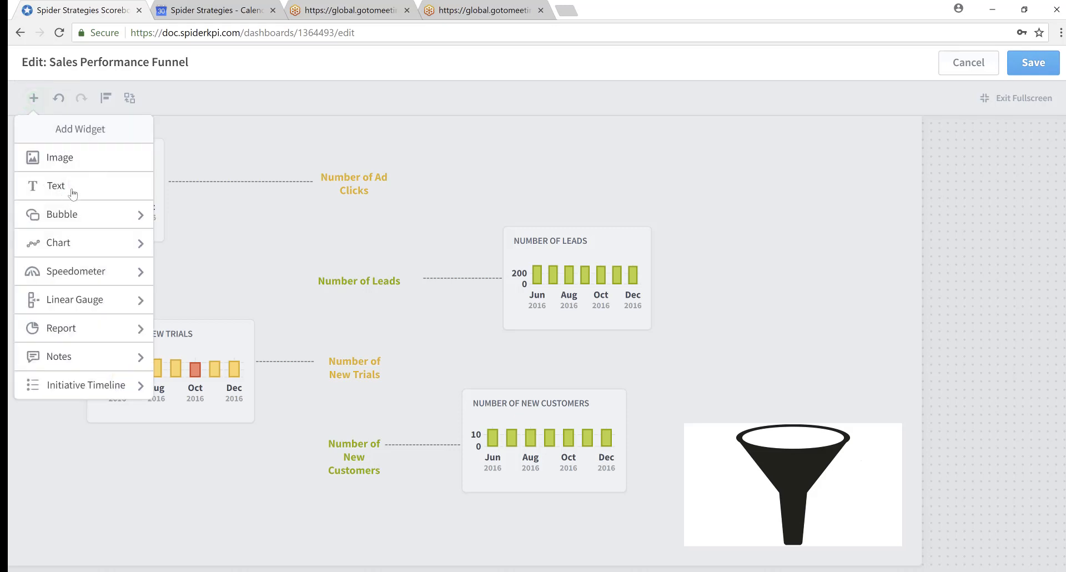
click(72, 189)
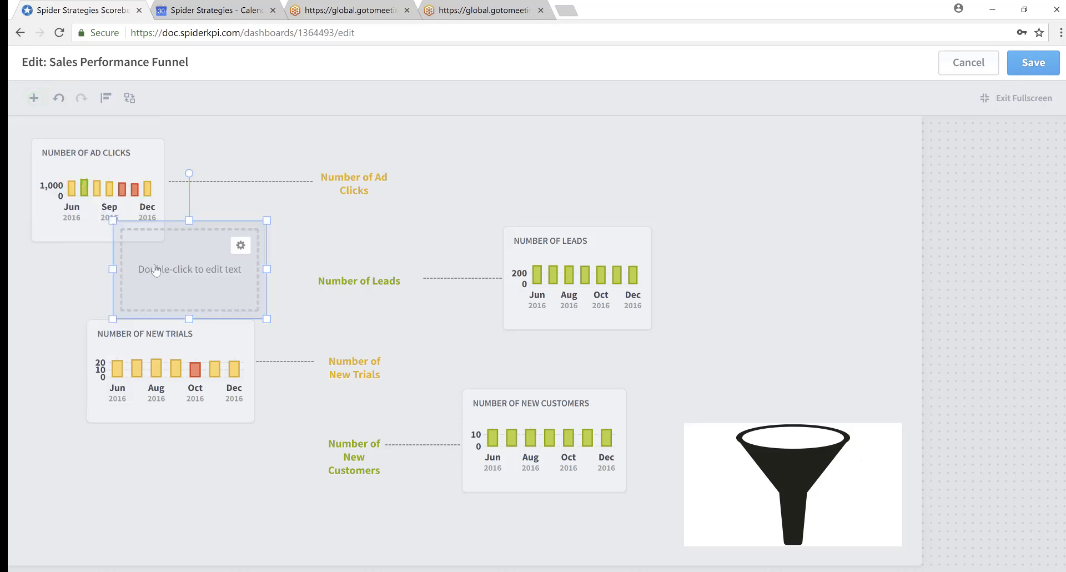
double_click(155, 271)
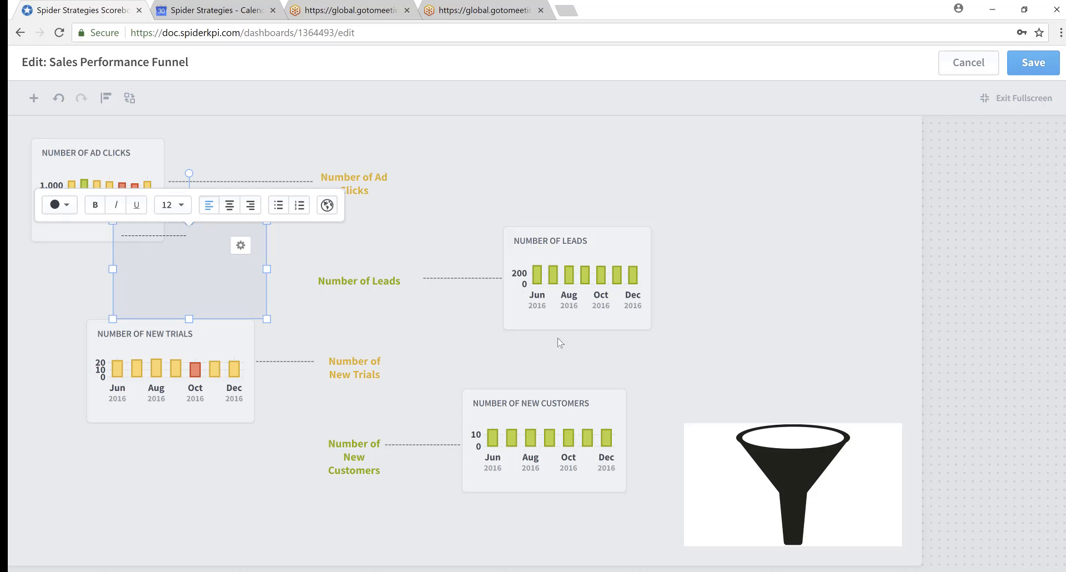
click(463, 187)
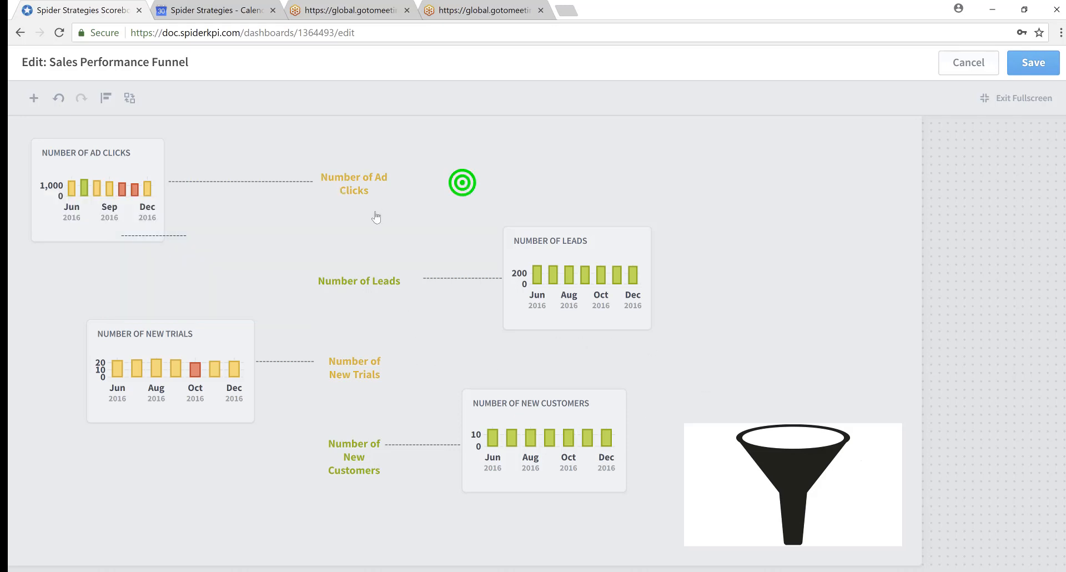
- Move the new dashed-line text widget above the Number of Leads chart and delete it
click(211, 226)
click(201, 237)
drag(229, 286, 602, 136)
click(609, 161)
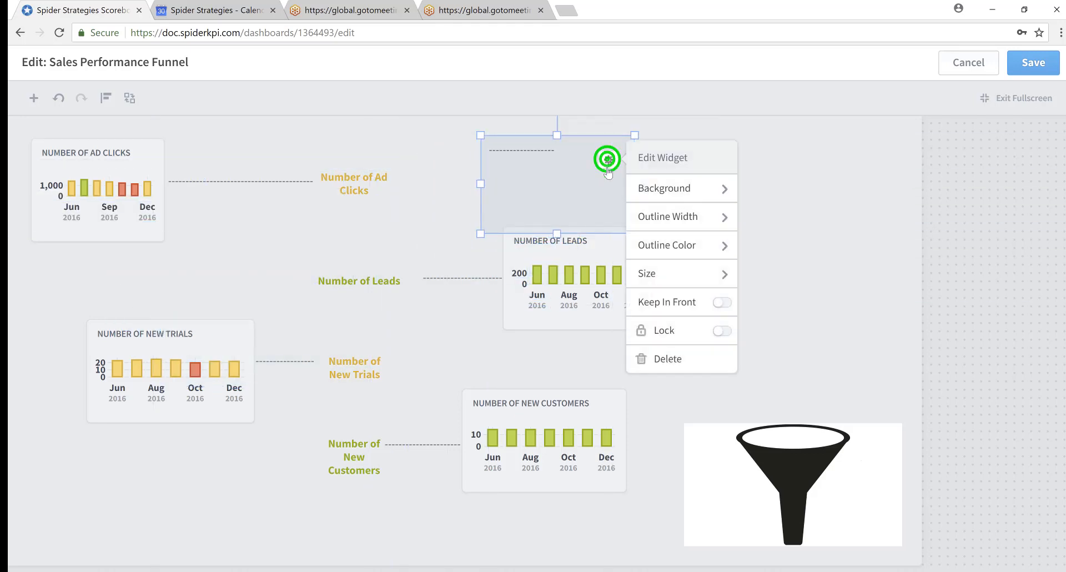
click(668, 359)
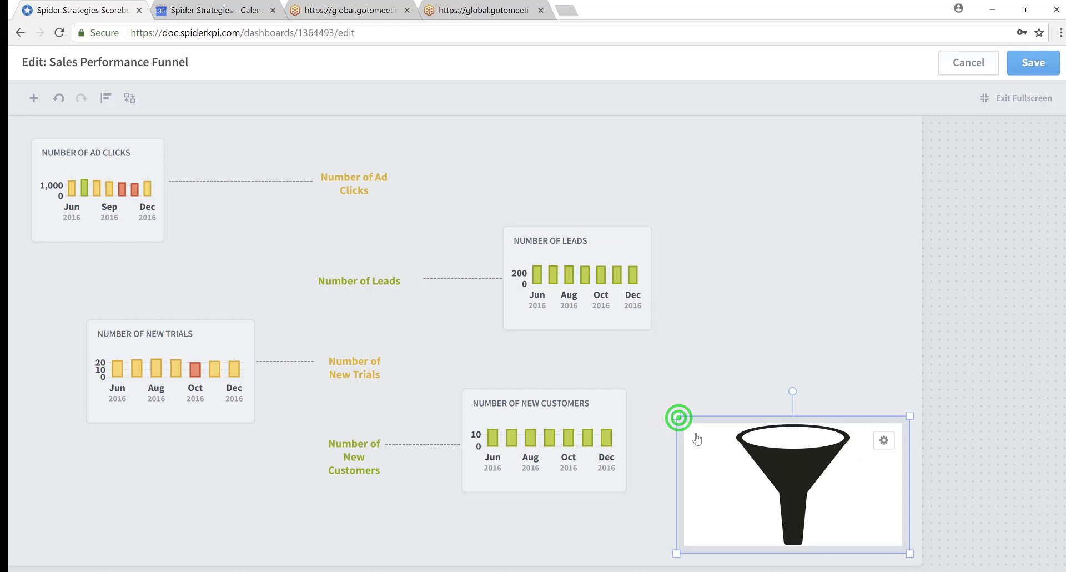
- Move the small funnel image up beside the Number of Leads chart and add an image widget with the Simple BLACK Sales Funnel file
drag(705, 444, 698, 198)
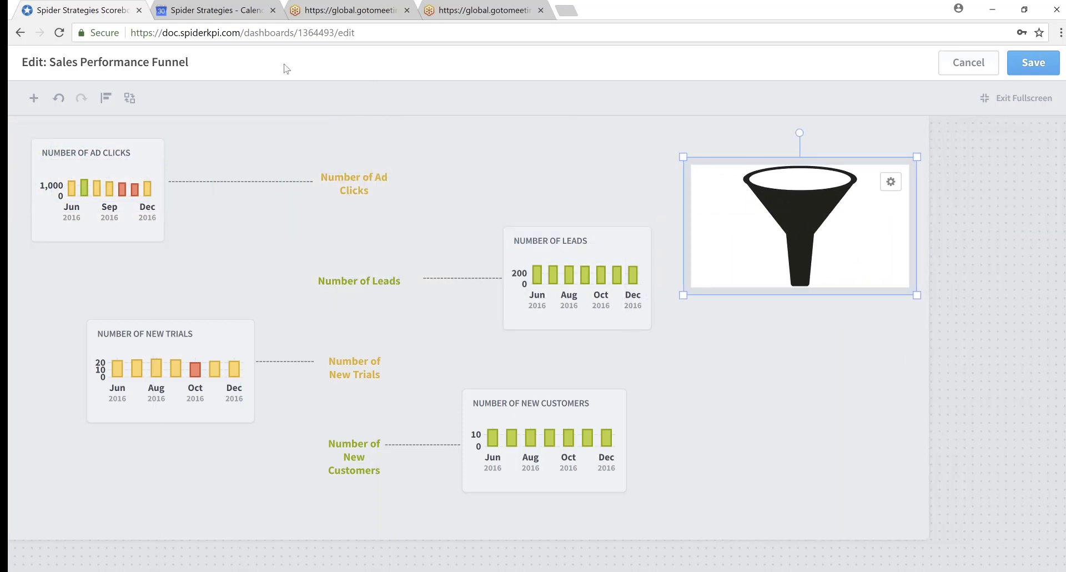
click(36, 100)
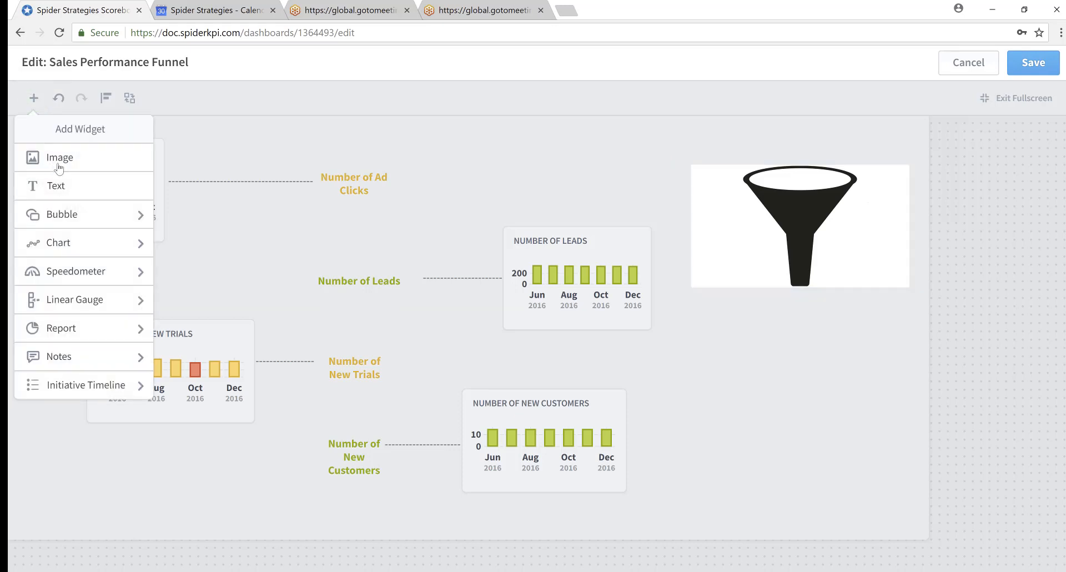
click(59, 166)
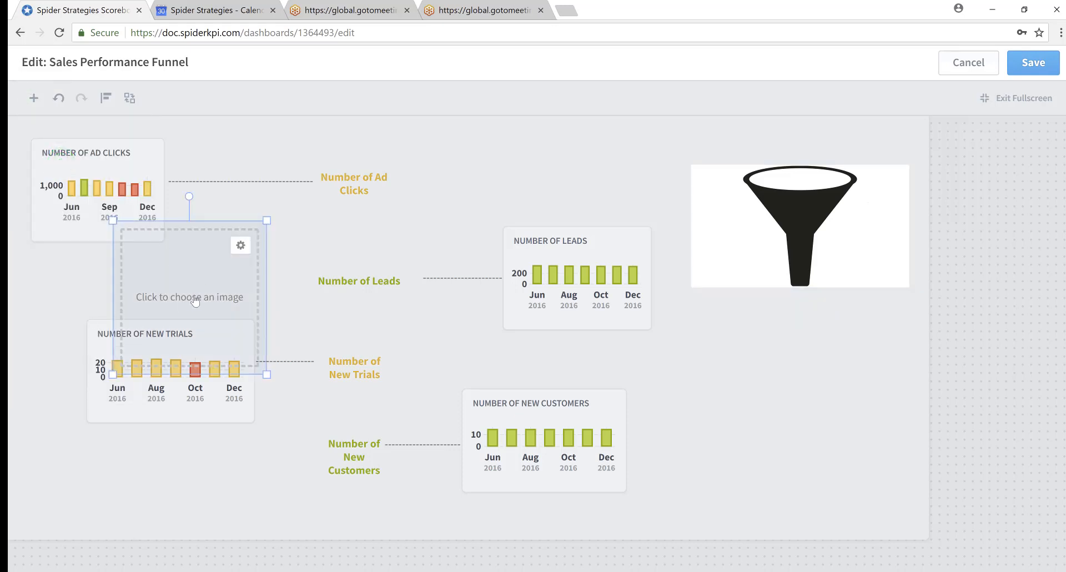
click(195, 301)
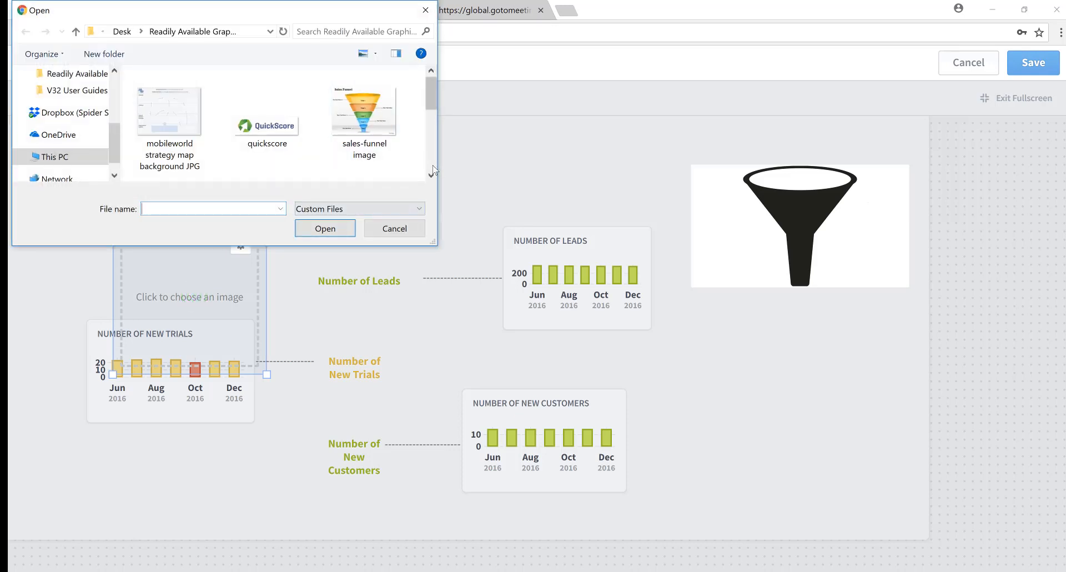
click(432, 175)
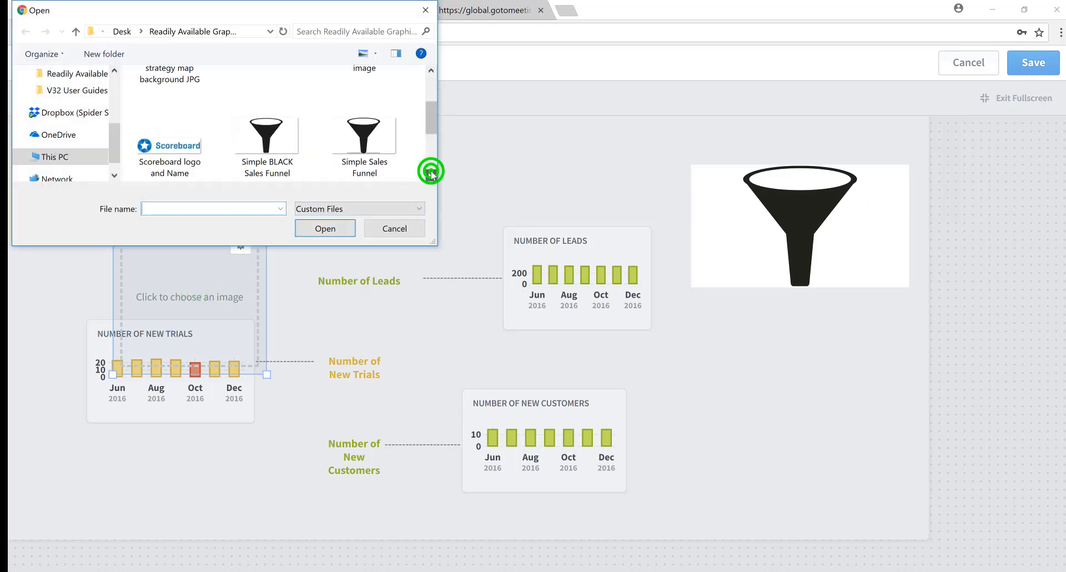
click(278, 142)
click(331, 228)
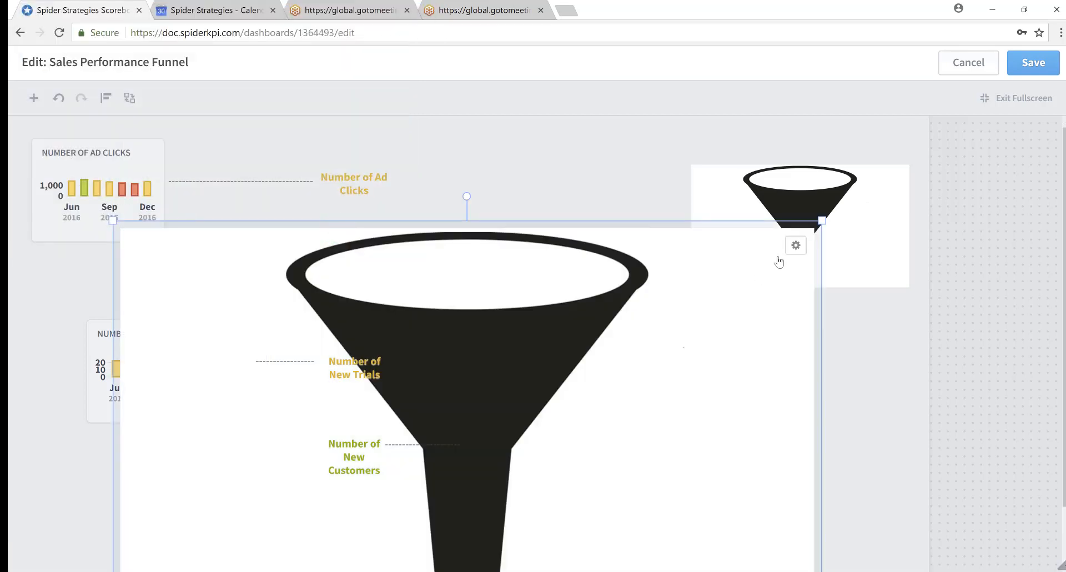
- Delete the newly added large funnel image
click(794, 249)
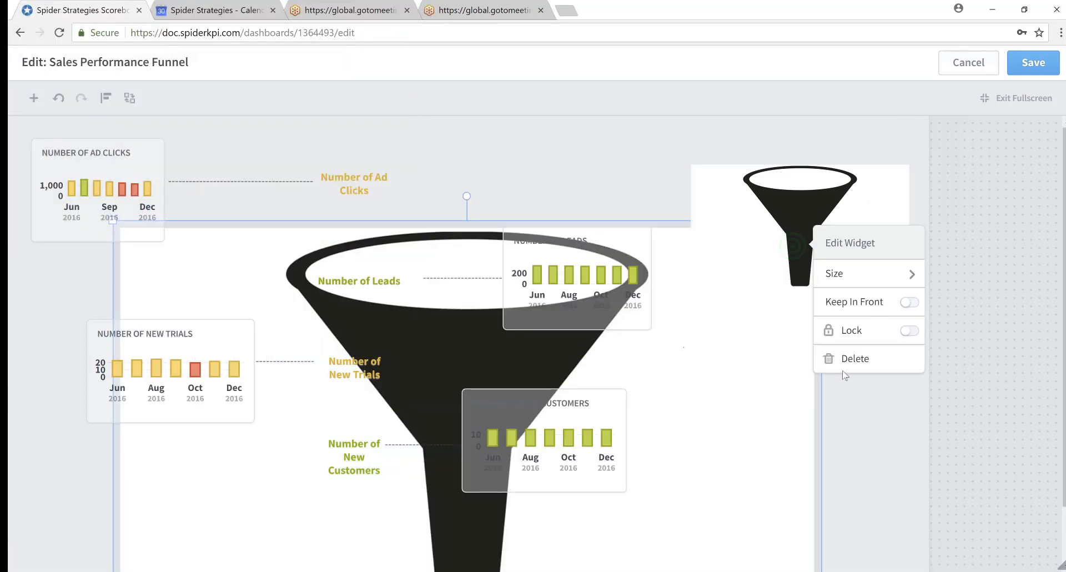
click(852, 360)
- Move the small funnel image to the canvas's upper-left corner, behind the Number of Ad Clicks chart
click(843, 292)
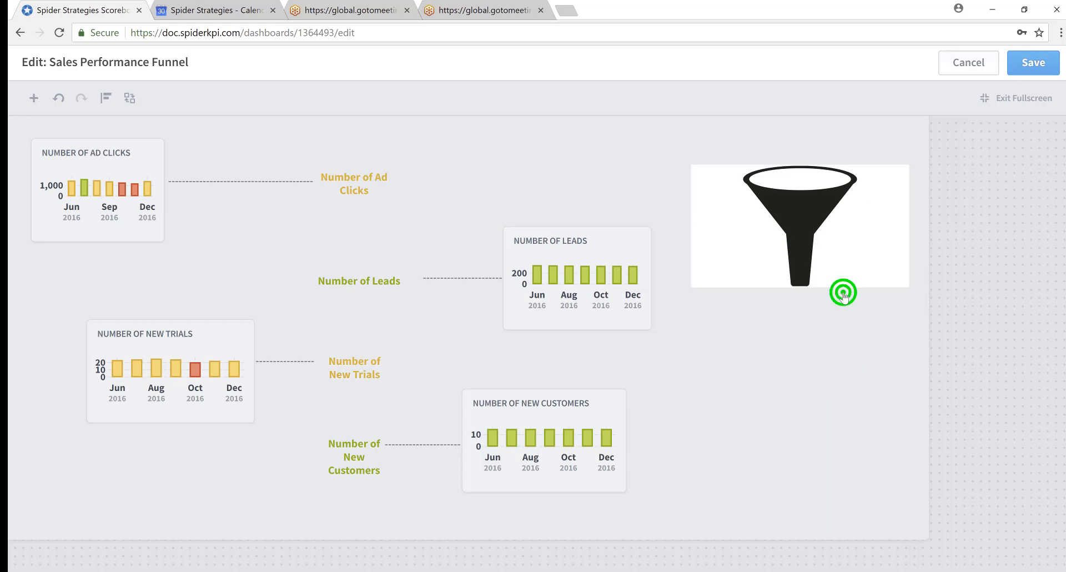
drag(755, 301, 175, 272)
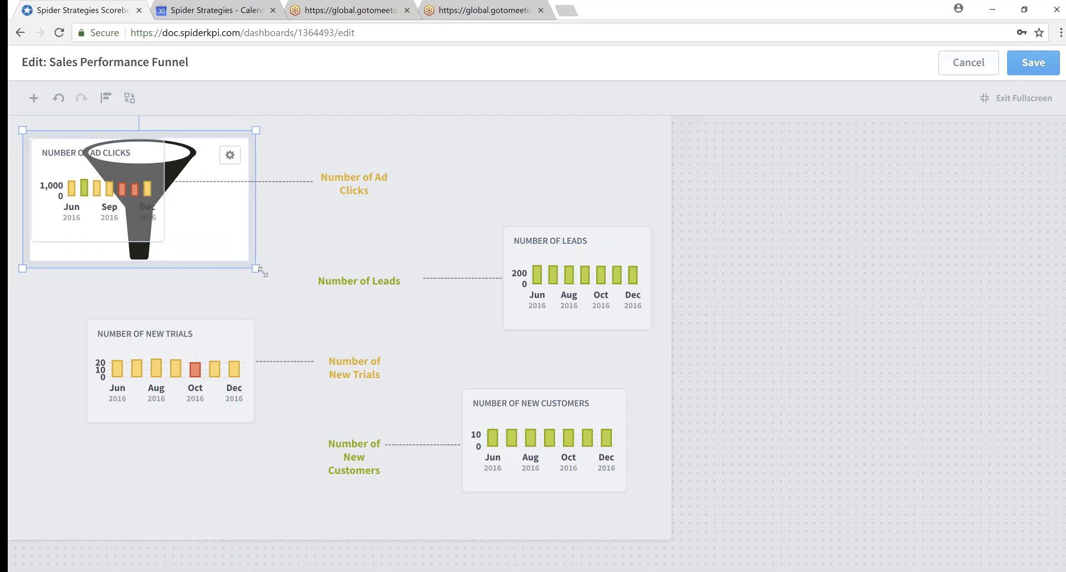